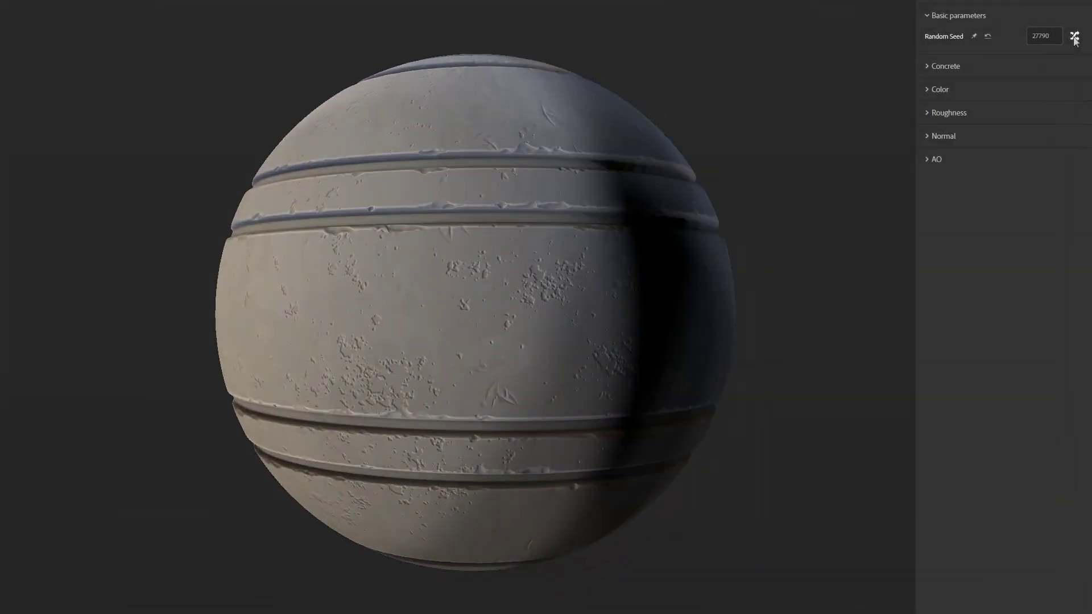
Step: Randomise the seed and tweak the Concrete sliders, keeping the default slab size and light pitting
left_click(1076, 37)
left_click(945, 66)
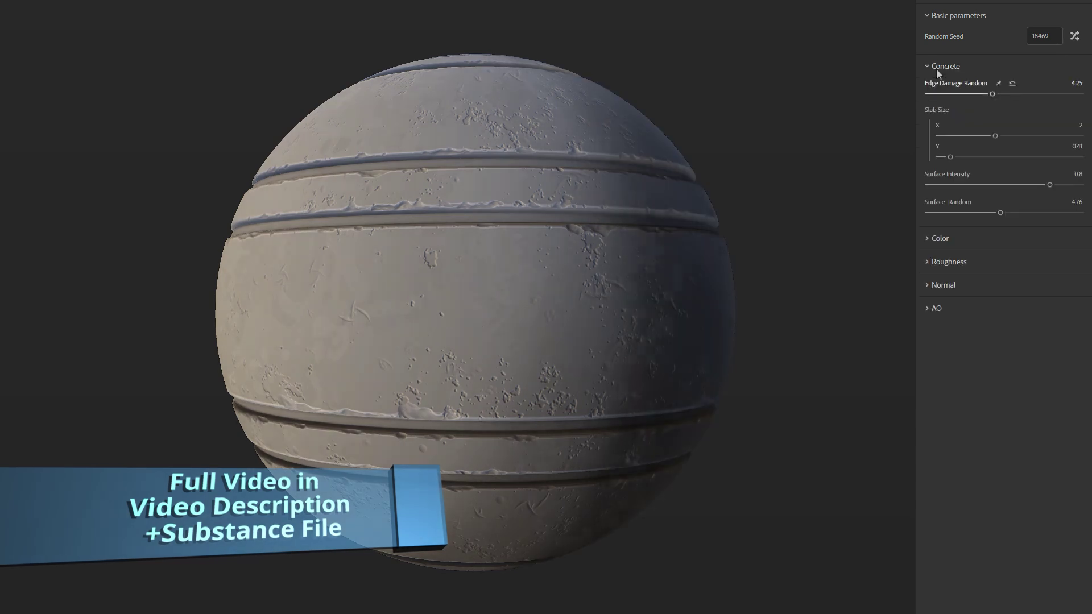
left_click_drag(948, 160, 938, 158)
left_click_drag(994, 188, 938, 185)
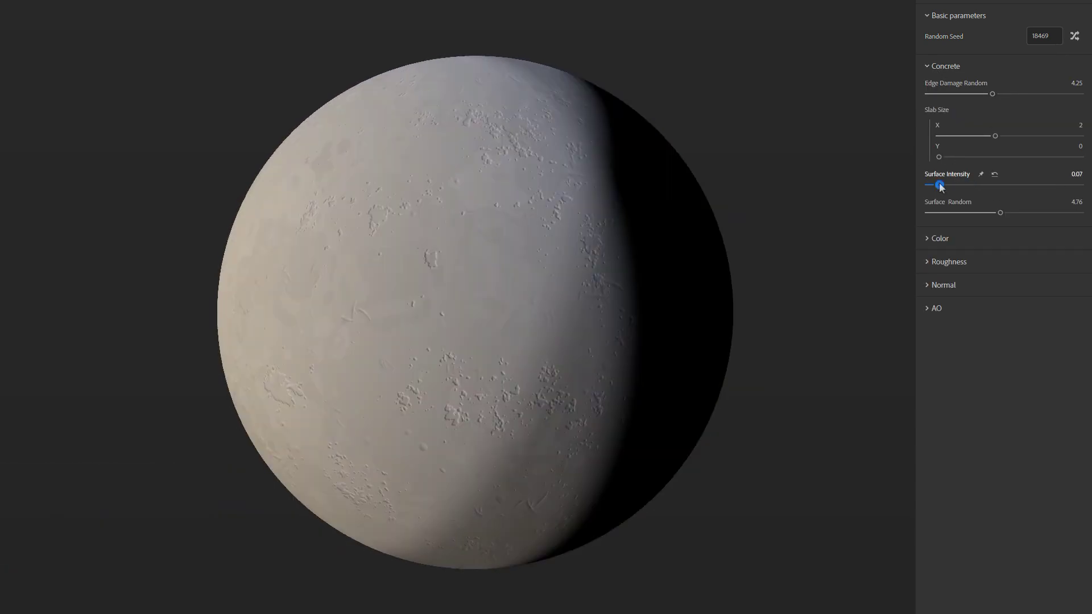
mouse_move(1001, 213)
left_mouse_down()
mouse_move(947, 213)
mouse_move(1005, 213)
left_mouse_up()
left_click(974, 110)
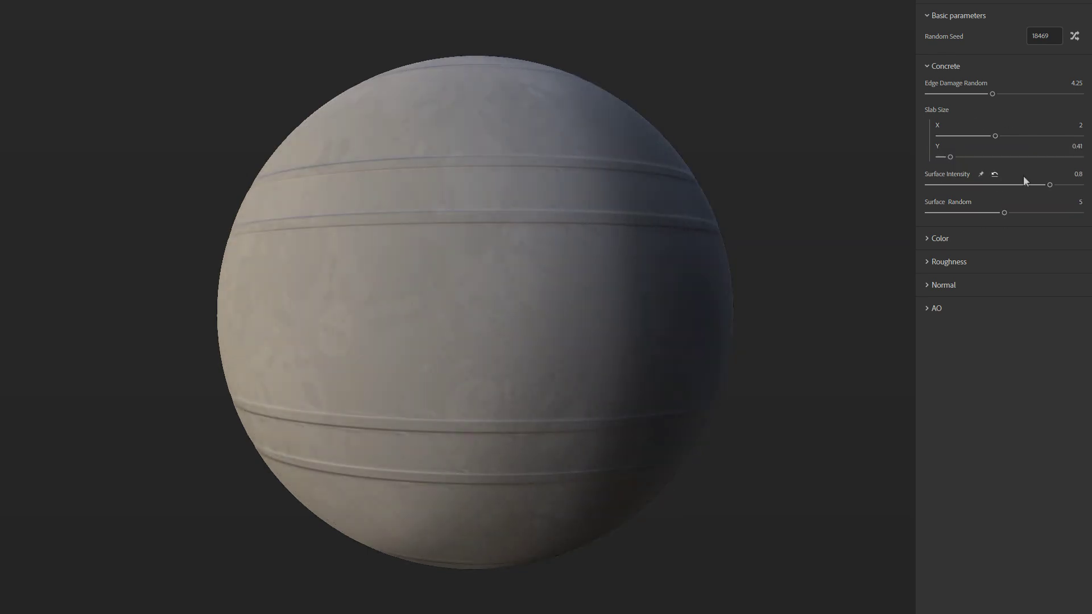
left_click(945, 66)
Step: Set the concrete's Main color to green
left_click(927, 90)
left_click(1065, 110)
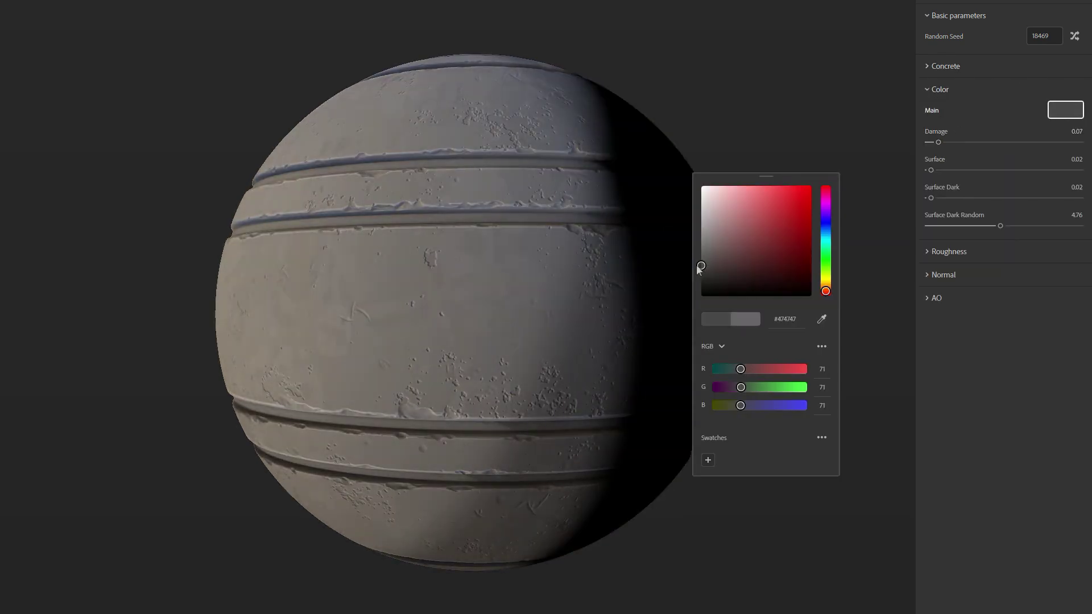
left_click_drag(696, 264, 750, 241)
left_click_drag(825, 290, 829, 268)
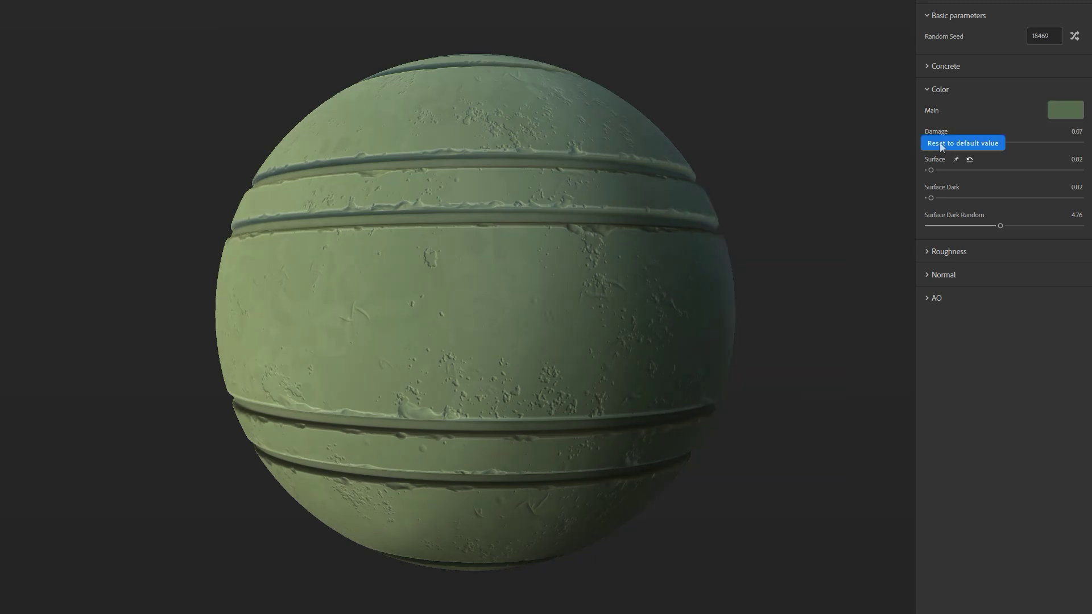
Step: Raise Damage to 0.09, strengthen Surface Dark staining, and lower the main roughness
mouse_move(940, 141)
left_mouse_down()
mouse_move(959, 140)
mouse_move(941, 141)
mouse_move(945, 170)
mouse_move(921, 170)
mouse_move(935, 170)
mouse_move(932, 198)
left_mouse_up()
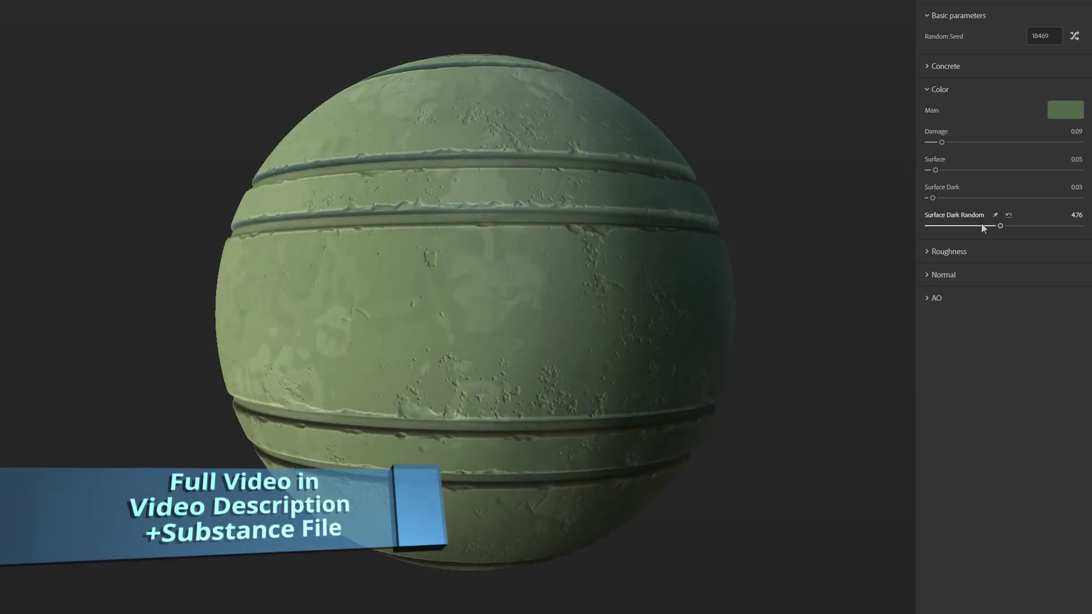
left_click_drag(1000, 226, 1009, 226)
left_click(949, 251)
left_click_drag(1004, 279, 982, 279)
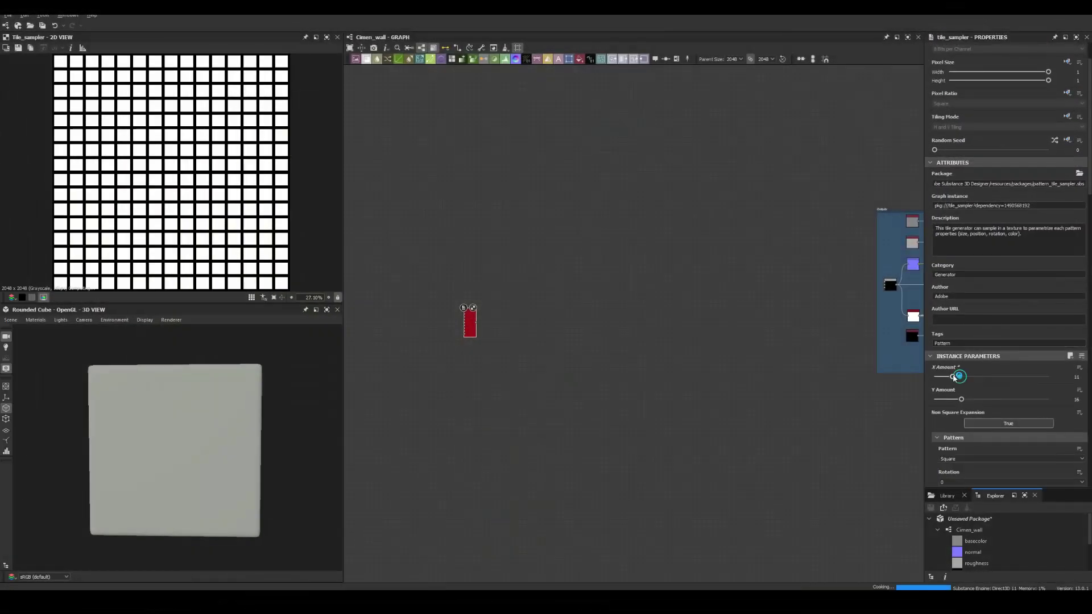
Step: Set the Tile Sampler to X/Y Amount 1/2 with a small Size Y for thin horizontal bars
mouse_move(958, 377)
left_mouse_down()
mouse_move(935, 376)
mouse_move(937, 400)
left_mouse_up()
scroll(936, 400, "down", 5)
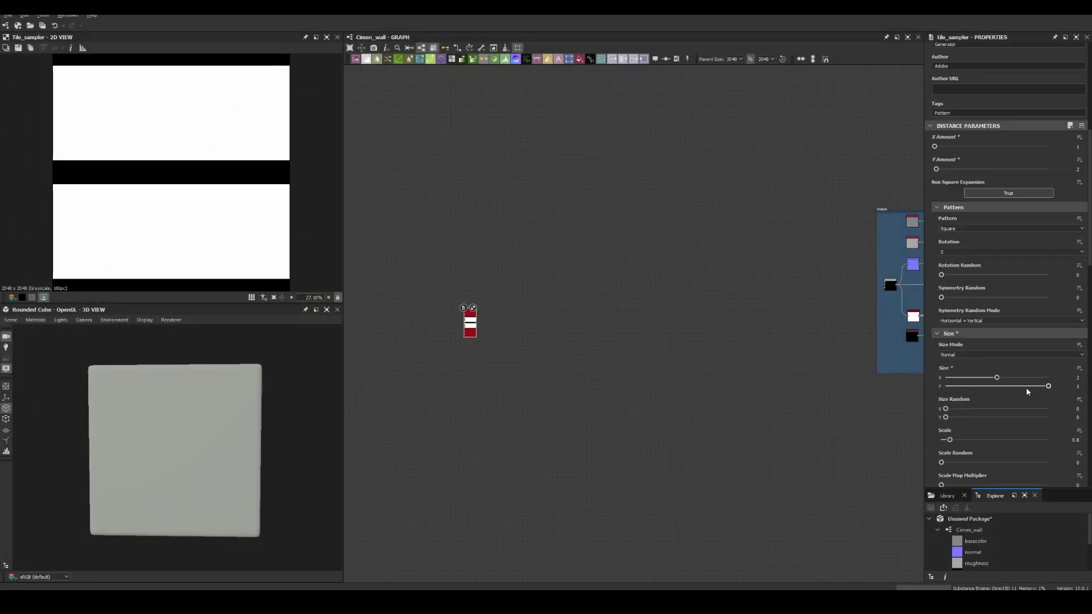
left_click_drag(1048, 386, 965, 385)
Step: Add a Transformation 2D node after the Tile Sampler
key("space")
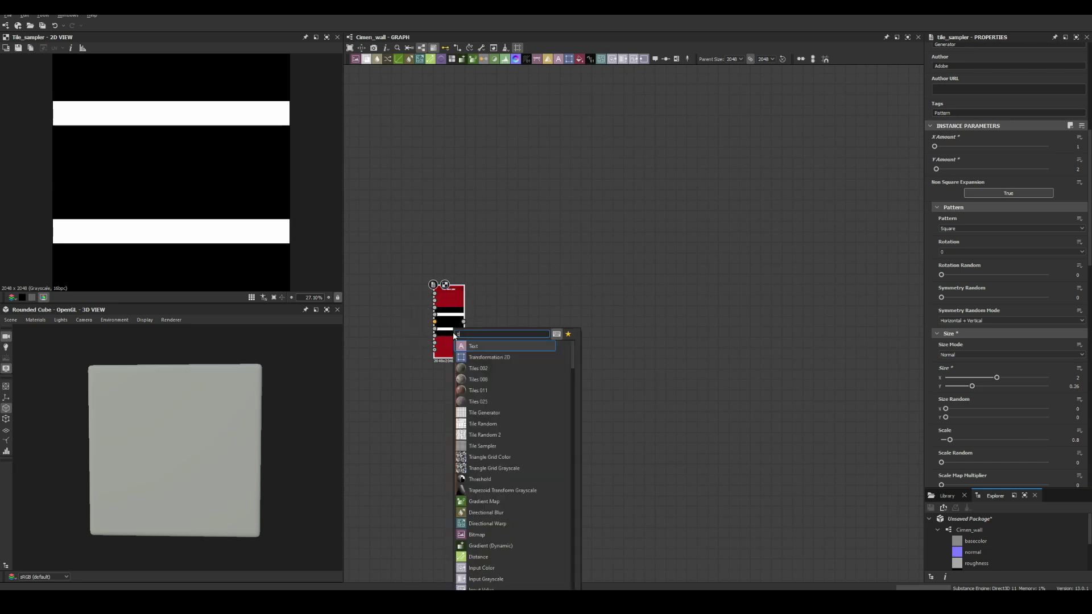
key("Return")
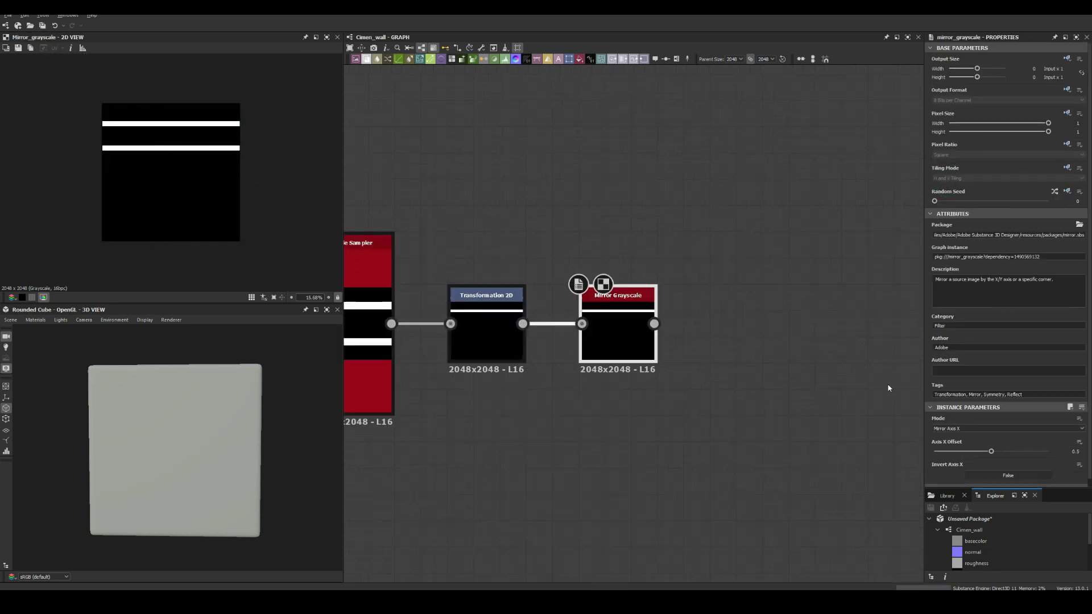
scroll(991, 386, "down", 5)
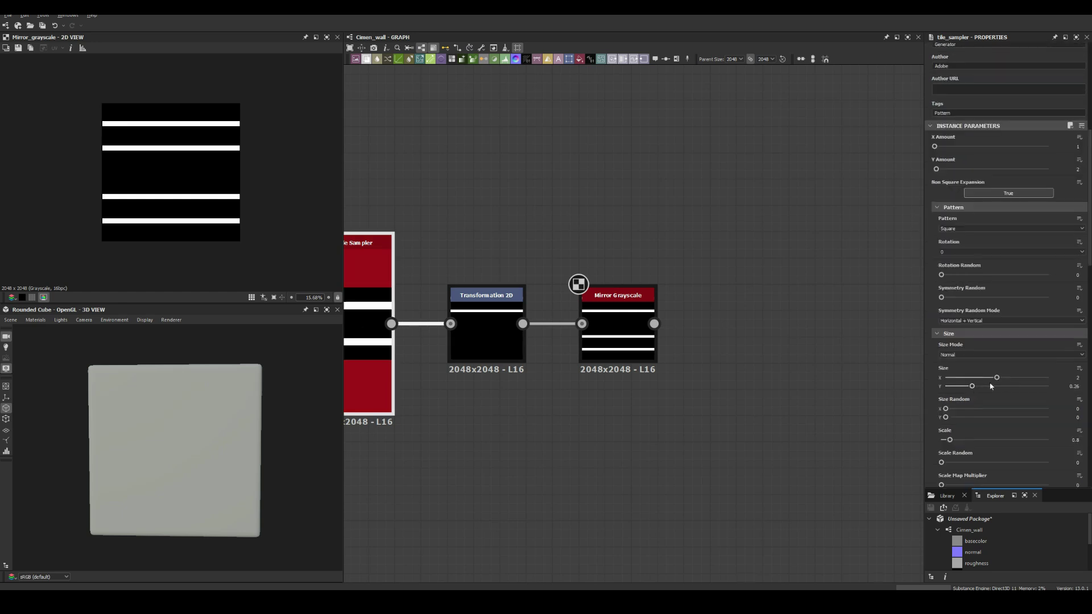
left_click(486, 333)
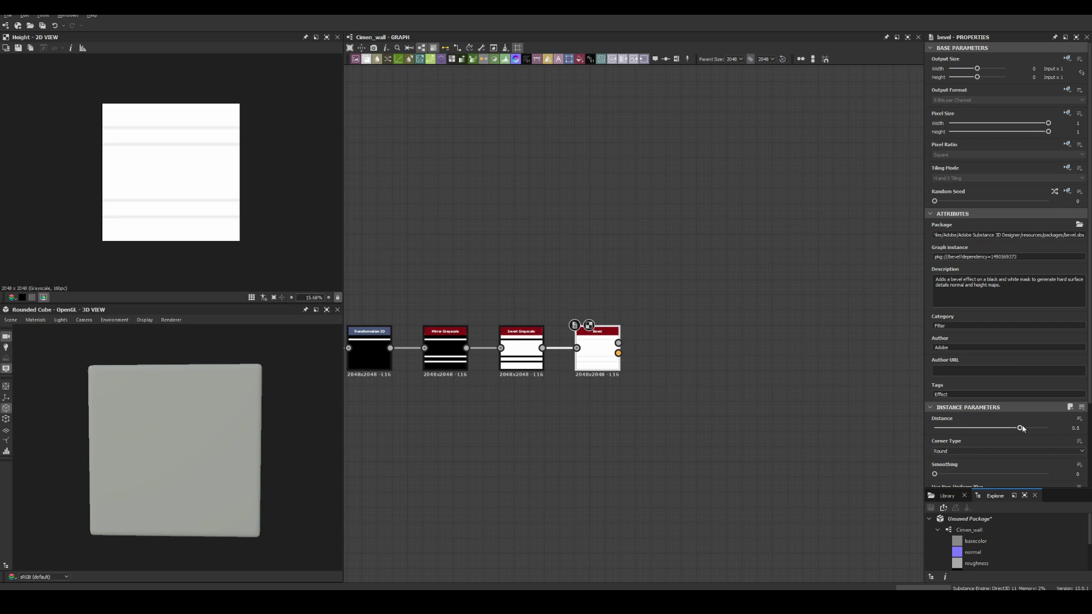
Step: Lower the Bevel distance to 0.02
left_click_drag(995, 426, 993, 427)
scroll(237, 100, "up", 5)
scroll(105, 222, "down", 1)
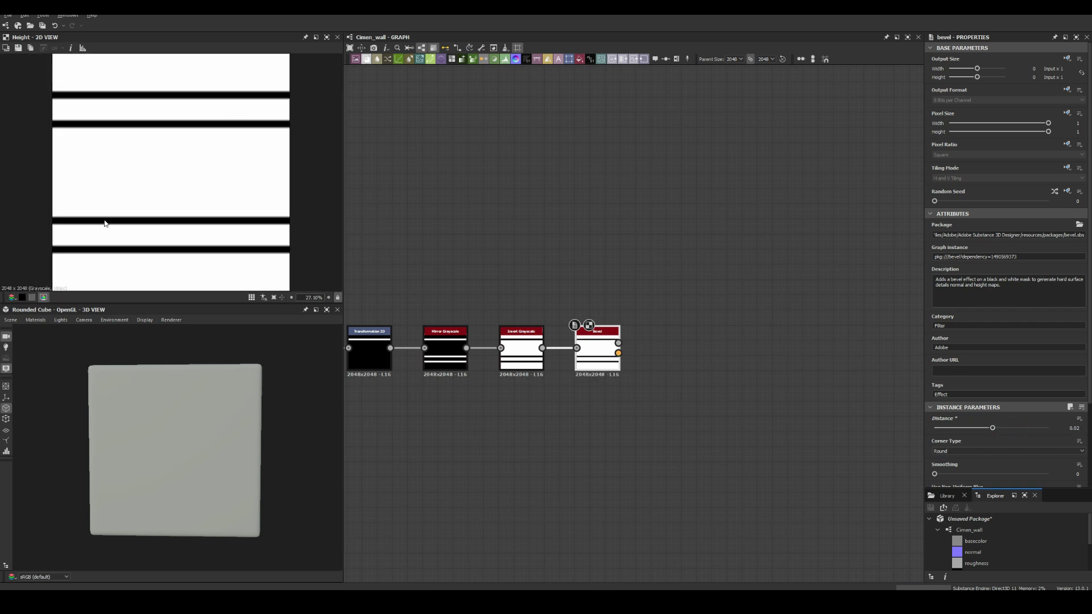
scroll(105, 222, "up", 1)
key("space")
scroll(546, 341, "down", 2)
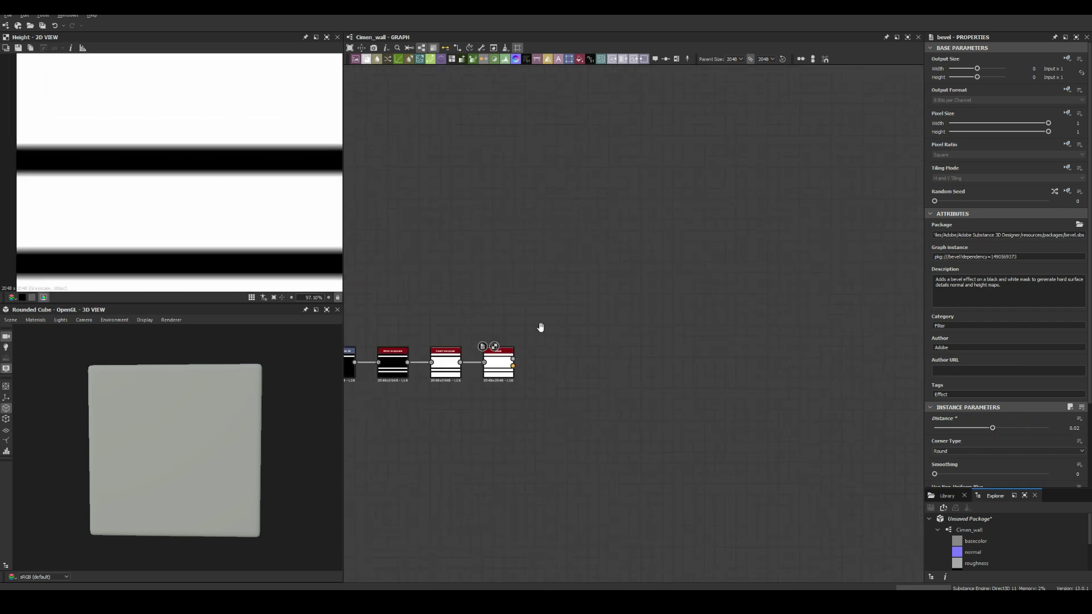
key("space")
Step: Add a Tile Sampler with a Paraboloid pattern and adjust its amounts
left_click(578, 379)
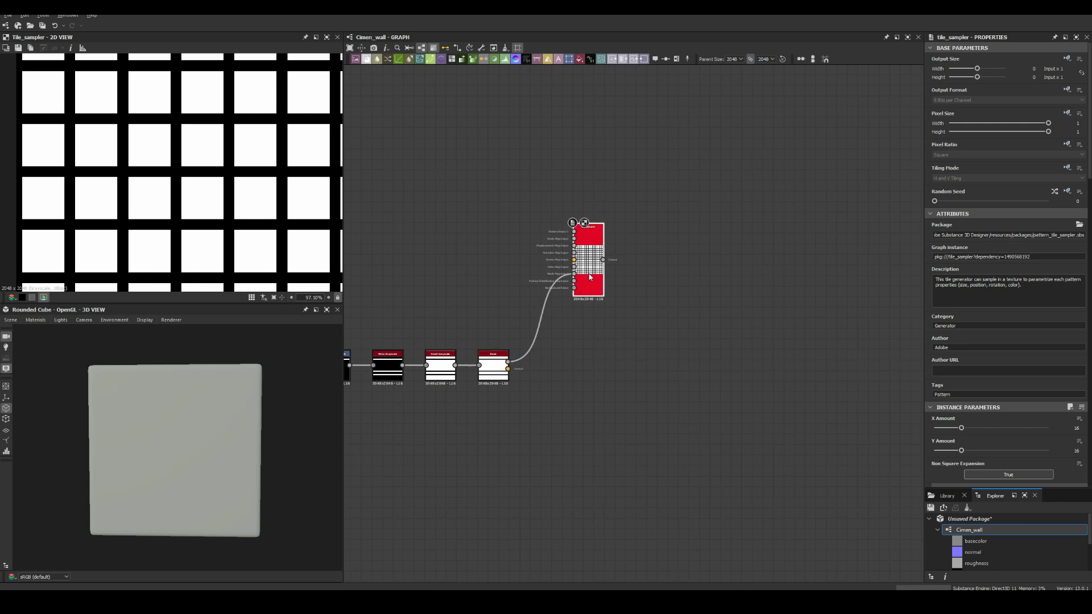
scroll(978, 341, "down", 3)
left_click(949, 357)
left_click(955, 357)
left_click(956, 375)
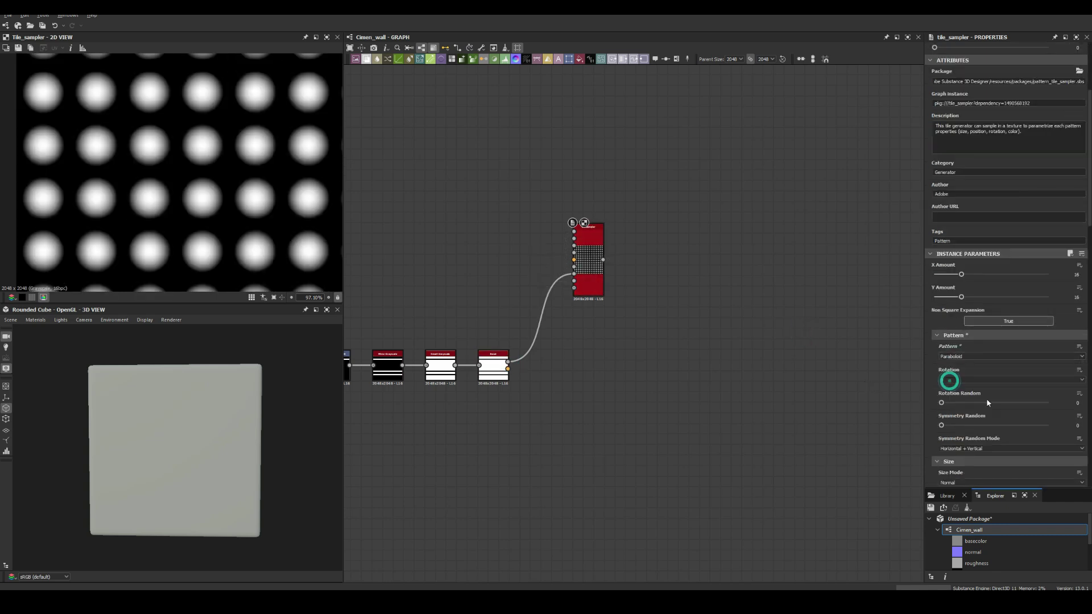
scroll(979, 285, "down", 3)
left_click_drag(961, 121, 1005, 143)
scroll(1008, 175, "down", 2)
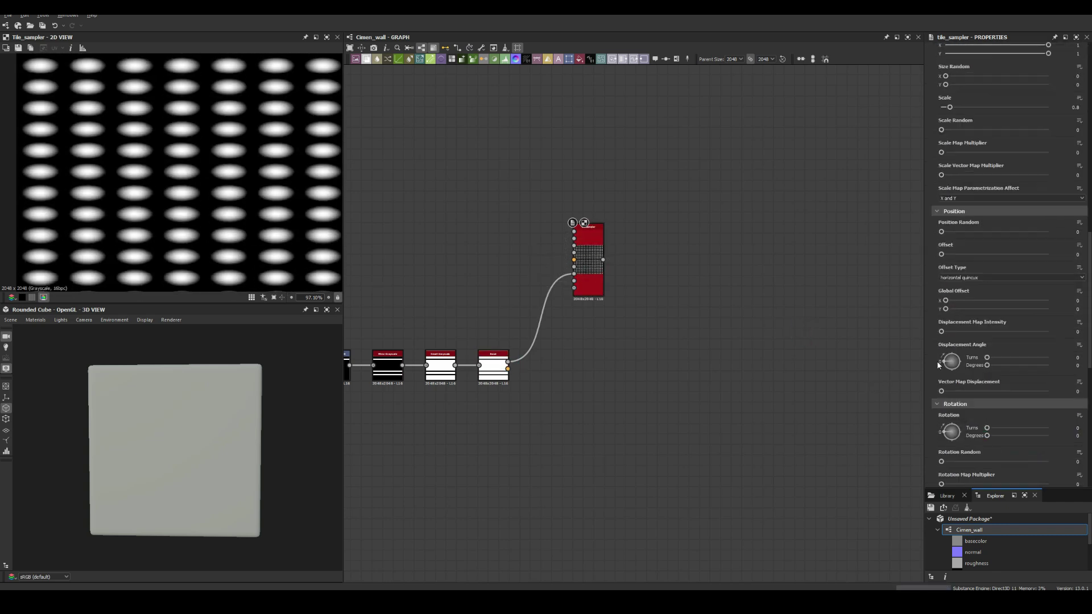
Step: Insert an Invert Grayscale on the Bevel-to-sampler link and edit tile size X
left_click(543, 318)
key("space")
key("Return")
scroll(1023, 284, "down", 6)
double_click(1064, 300)
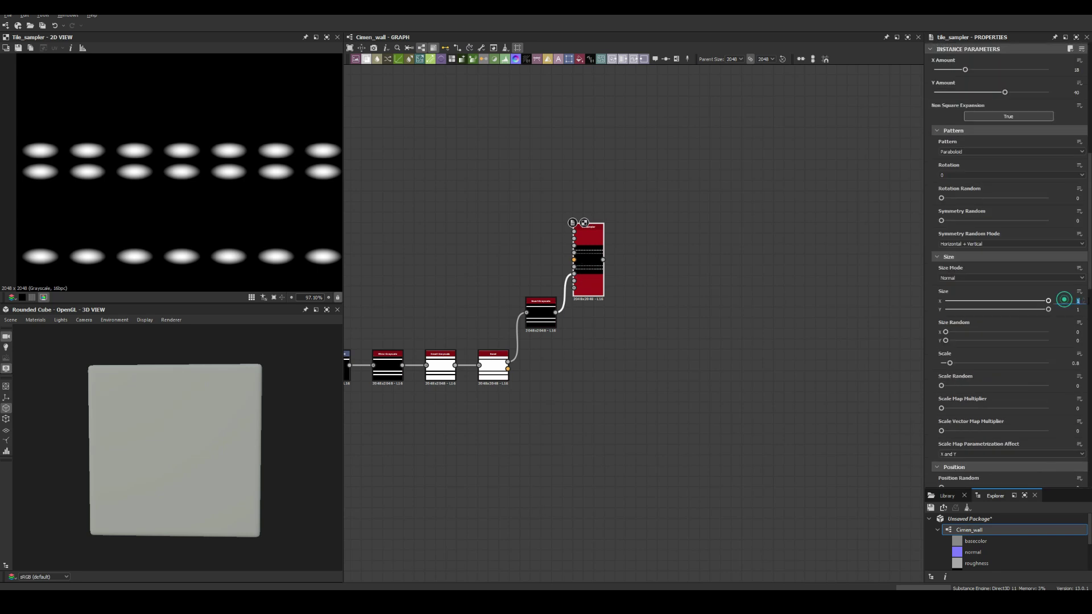
left_click_drag(961, 385, 984, 386)
Step: Re-edit the tile size X value and add a Blend node to the graph
scroll(950, 312, "down", 5)
scroll(958, 310, "up", 2)
double_click(1066, 176)
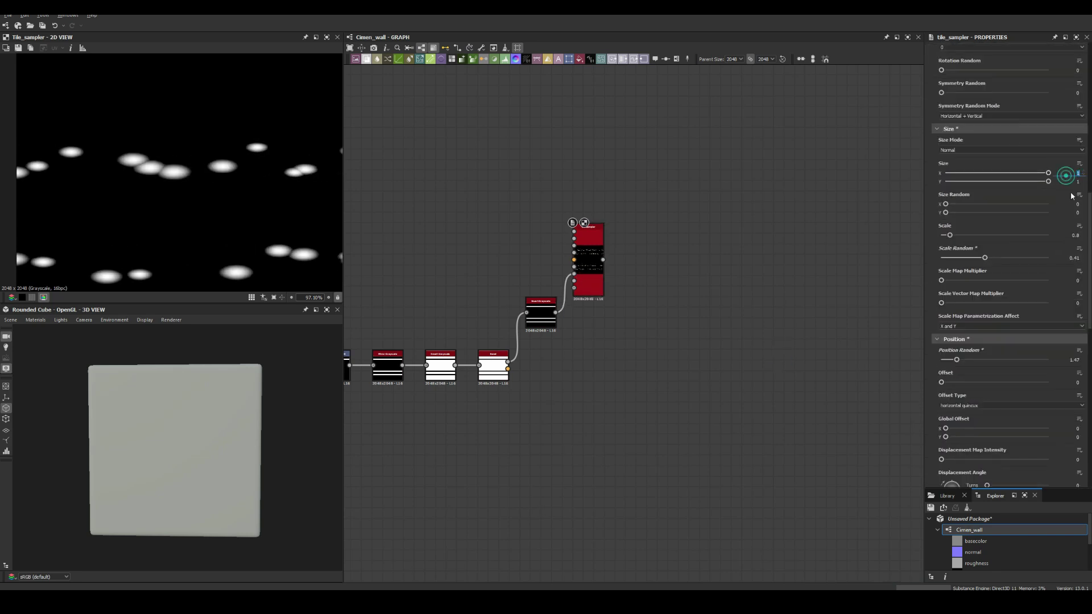
middle_click_drag(654, 351, 612, 339)
key("space")
left_click(626, 342)
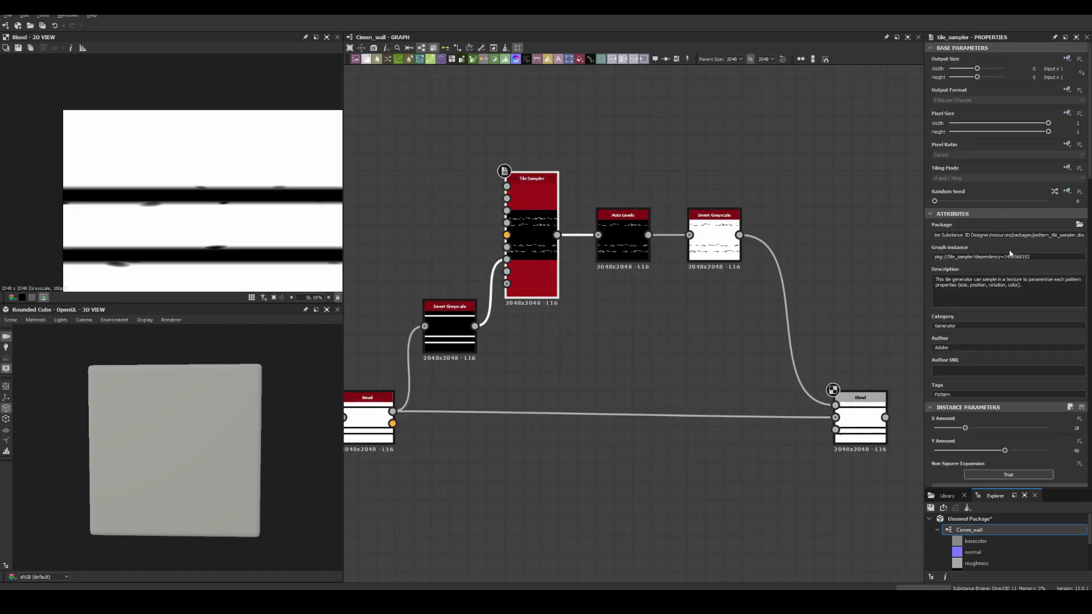
Step: Raise the chip Tile Sampler's Y Amount to 47
scroll(1010, 253, "down", 4)
left_click_drag(1004, 215, 1016, 215)
scroll(1002, 245, "down", 3)
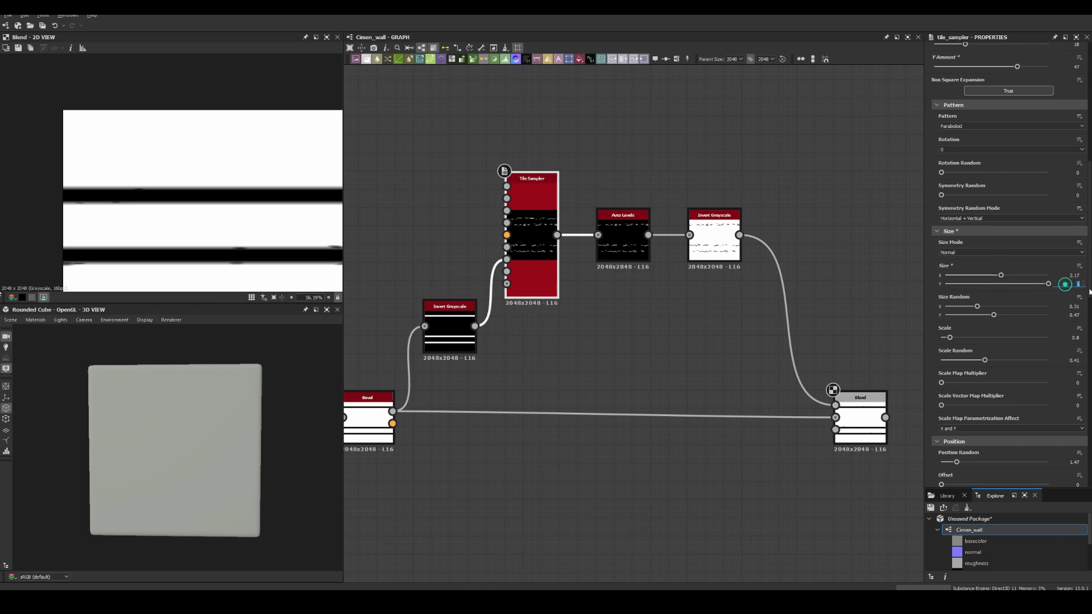
scroll(726, 249, "down", 4)
middle_click_drag(726, 250, 612, 249)
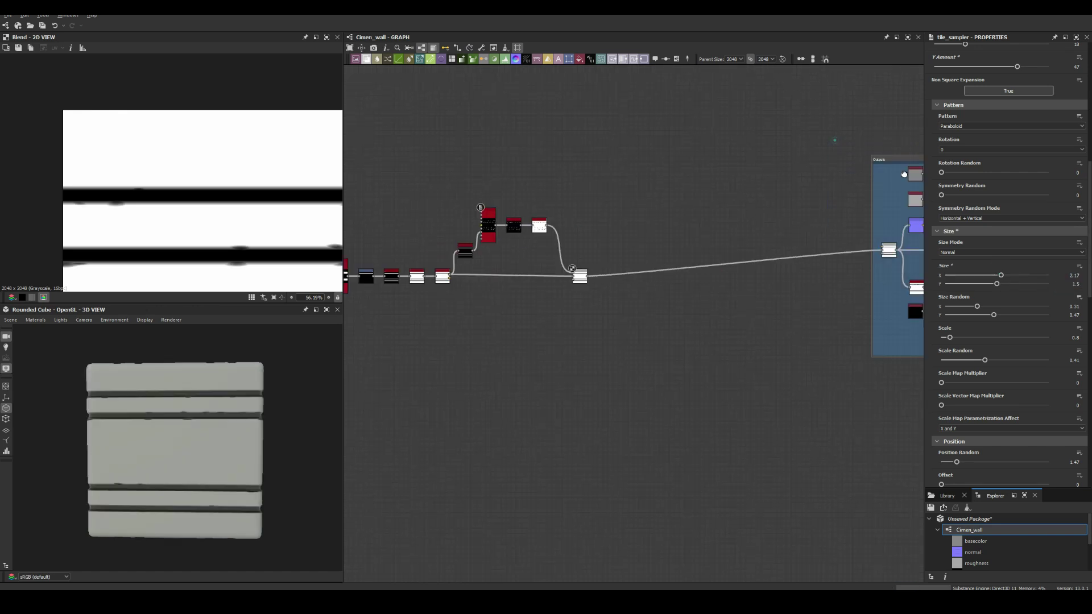
scroll(208, 424, "up", 5)
Step: Set the preview material's displacement to Height Scale 2.5, Tessellation 16, Height Level 0
left_click(35, 320)
left_click(125, 336)
scroll(1070, 346, "down", 3)
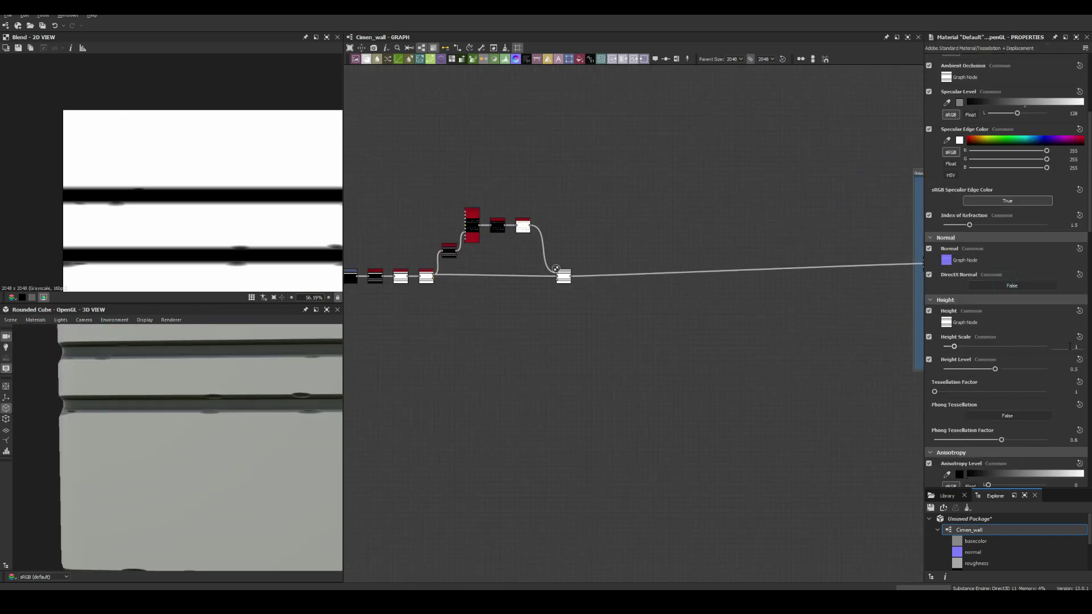
scroll(968, 422, "down", 3)
left_click_drag(961, 292, 936, 312)
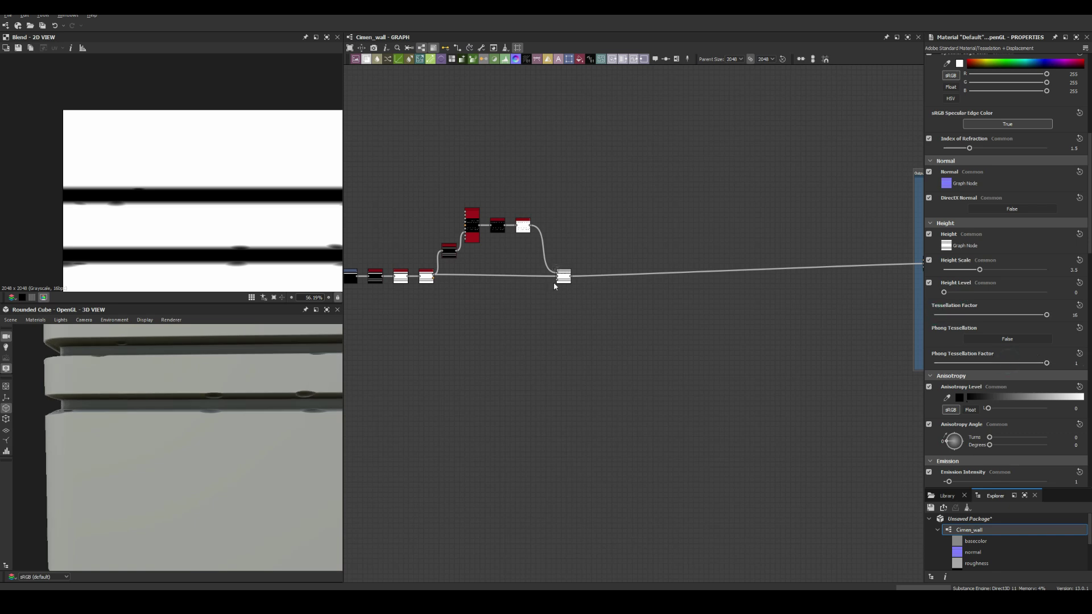
left_click(560, 278)
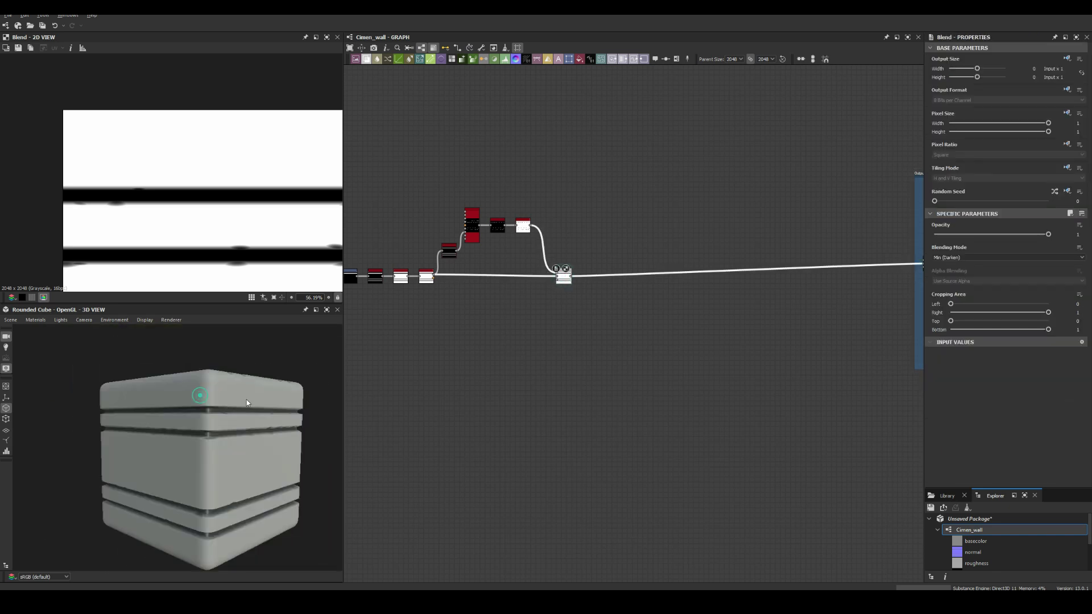
left_click(39, 322)
left_click(90, 330)
Step: Add a Levels node after the Invert Grayscale on the chips
scroll(268, 434, "up", 5)
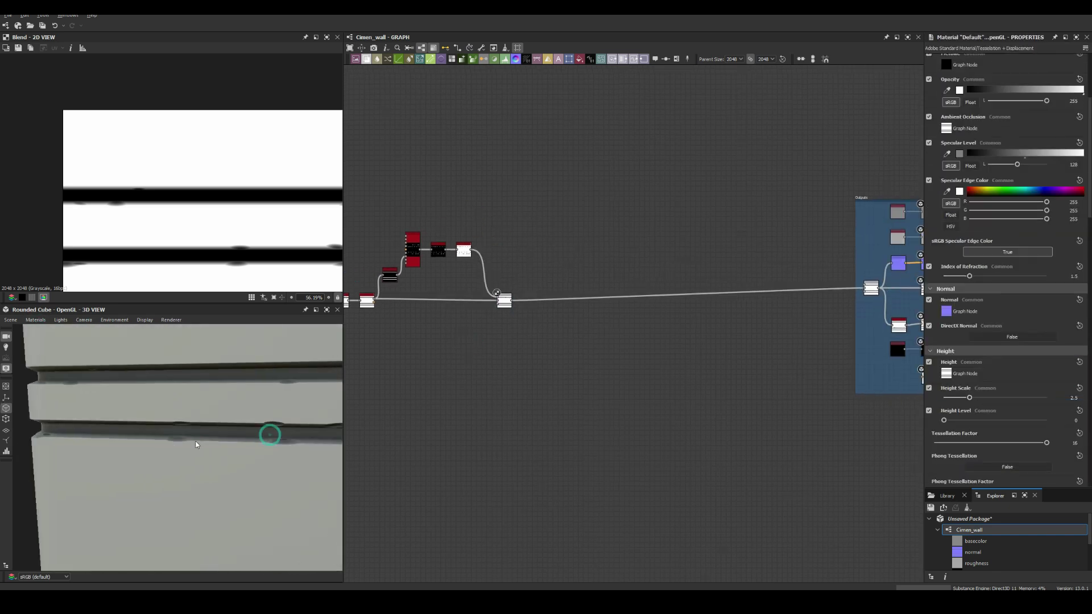
scroll(459, 264, "up", 4)
left_click(505, 58)
left_click(354, 237)
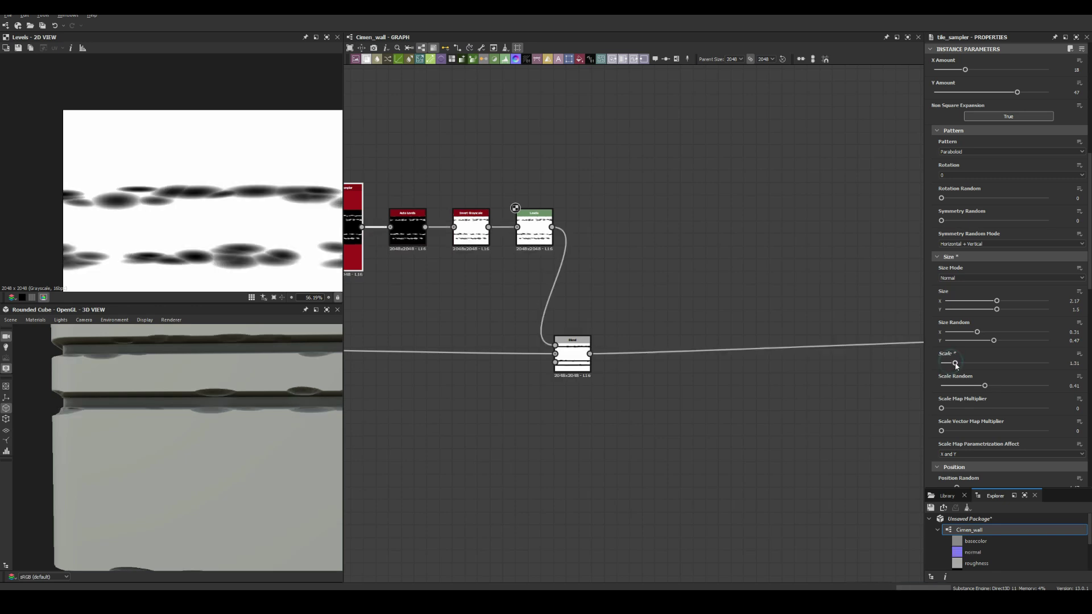
Step: Duplicate the chip node chain and add a second Blend after the first
left_click(539, 208)
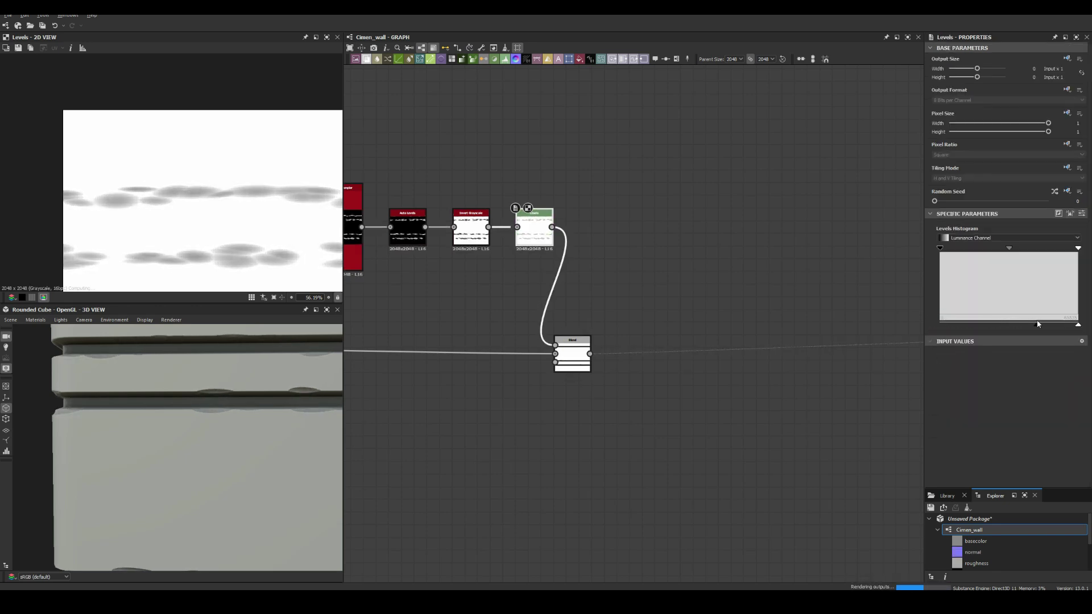
scroll(147, 391, "down", 3)
scroll(415, 358, "down", 3)
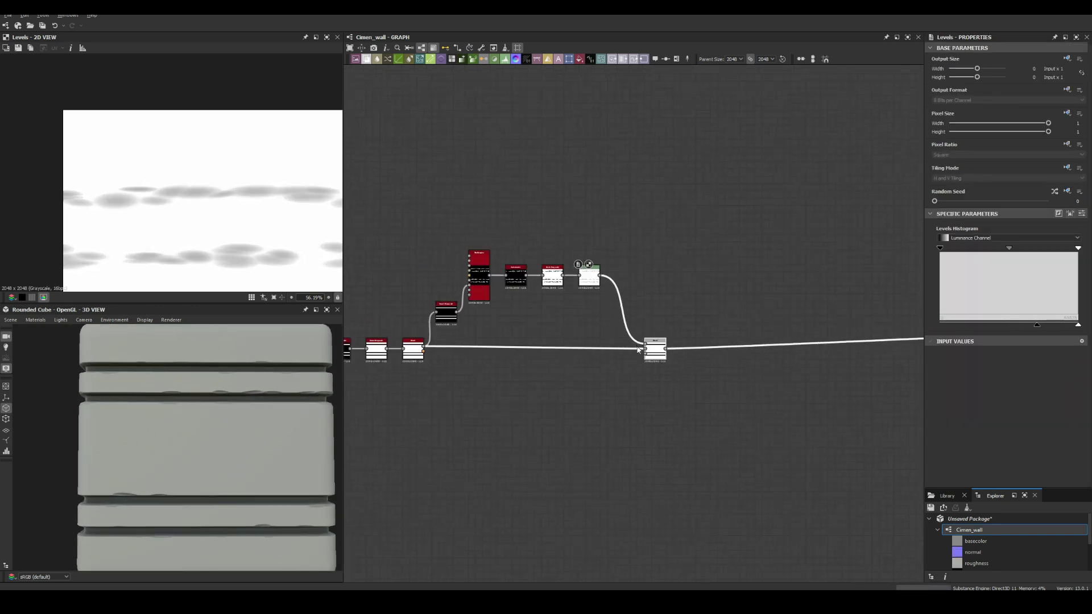
key("ctrl+d")
left_click(694, 353)
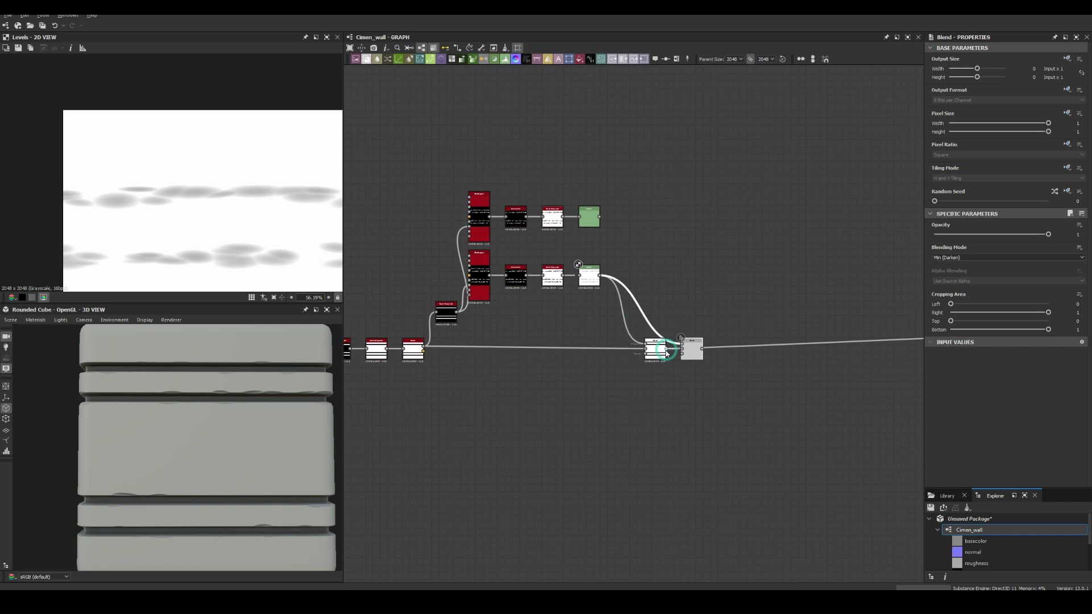
Step: Raise the top Tile Sampler's columns to 37
left_click(485, 237)
left_click_drag(973, 427, 1001, 429)
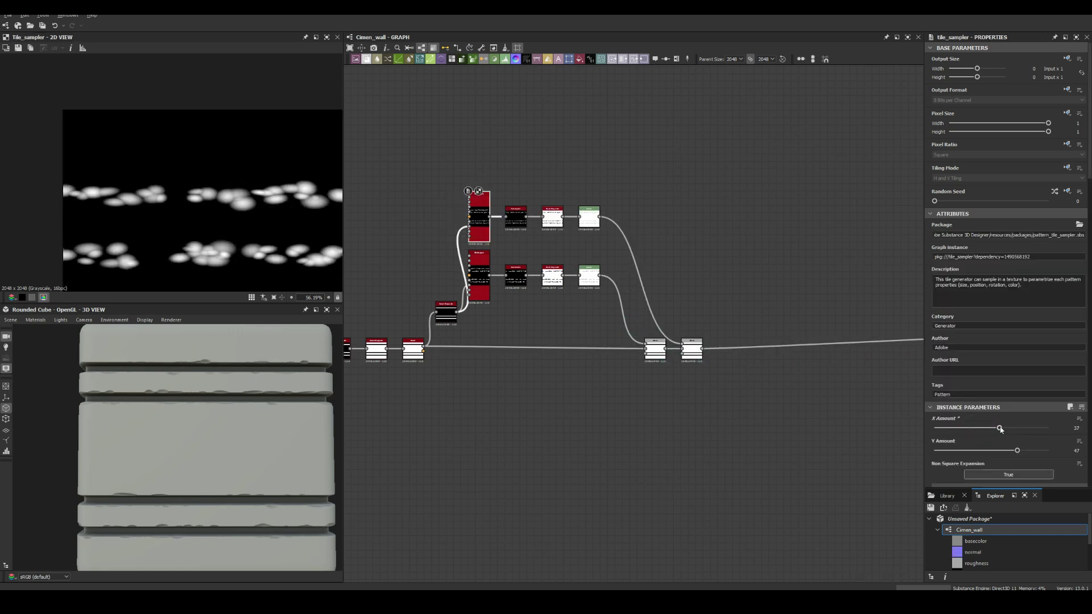
scroll(1003, 428, "down", 5)
scroll(987, 327, "down", 5)
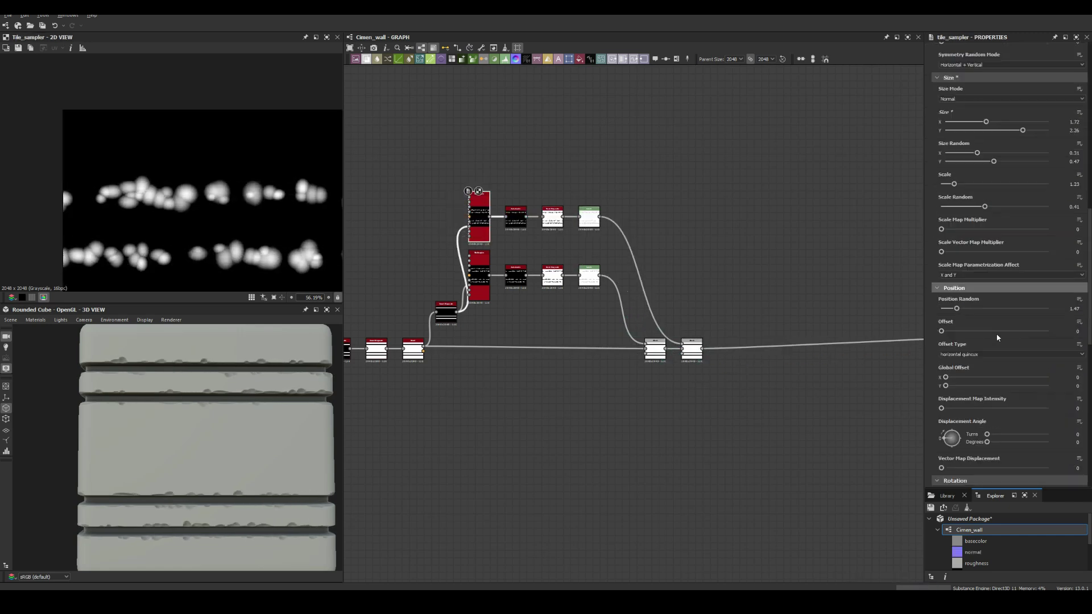
left_click_drag(951, 279, 1006, 281)
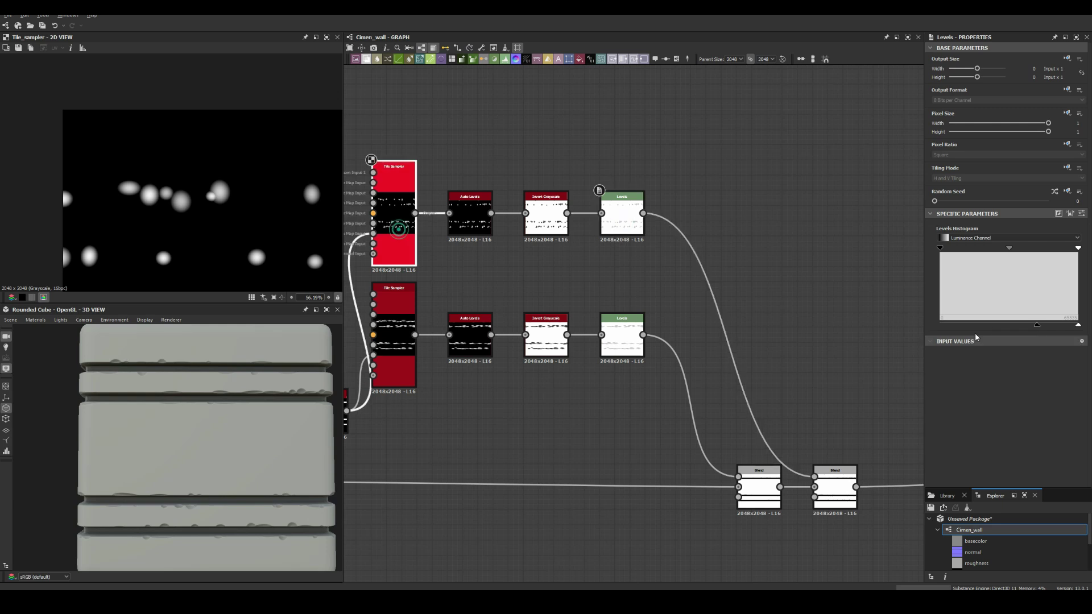
Step: Set chip scale to 0.75 and randomise the chip spots' rotation
left_click_drag(976, 337, 953, 339)
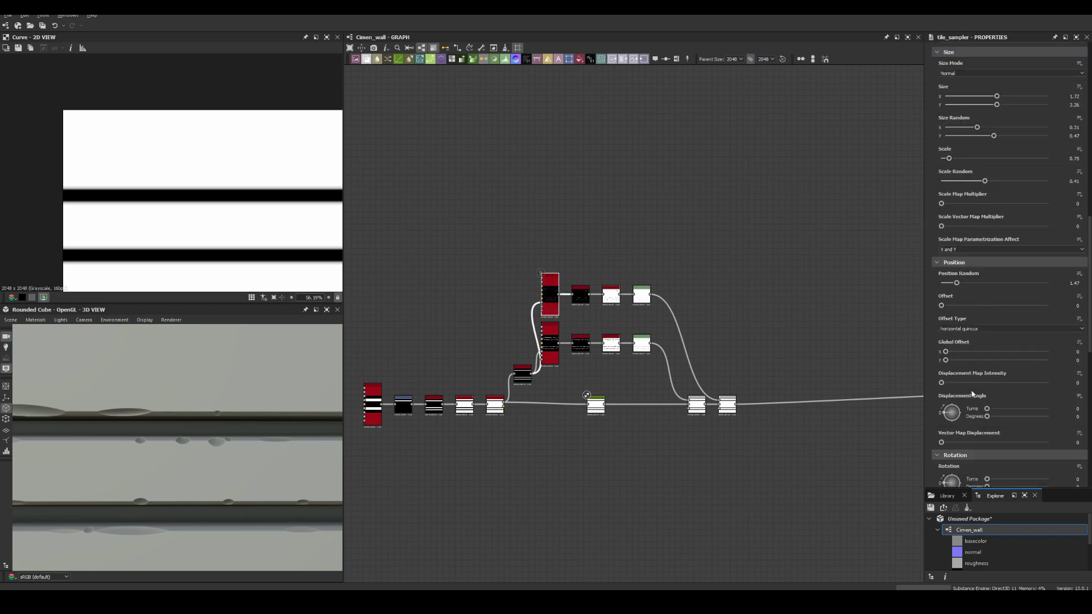
left_click_drag(955, 334, 1002, 334)
scroll(786, 353, "down", 2)
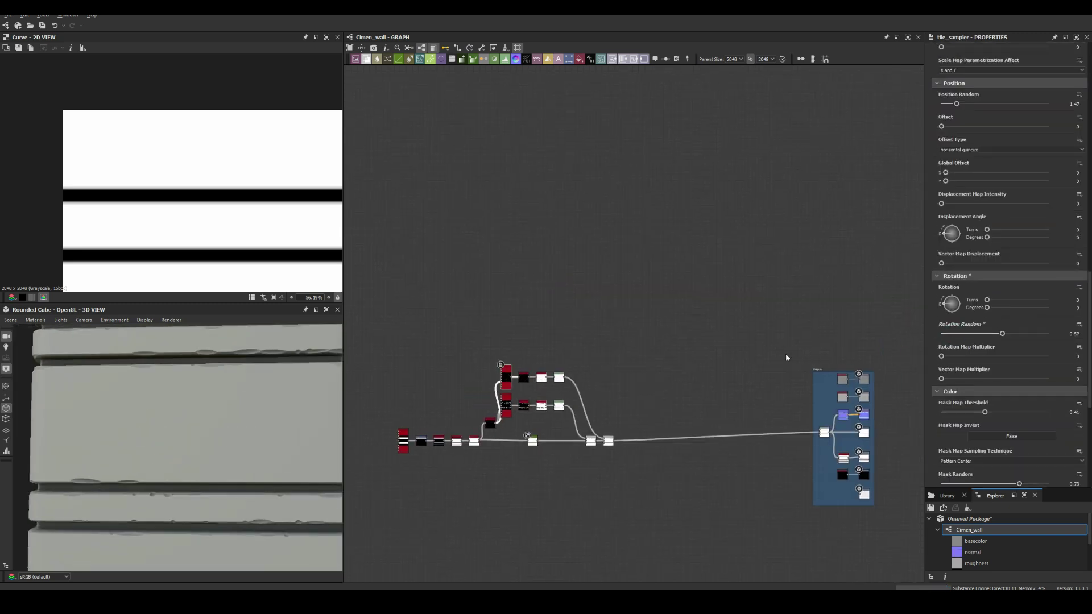
scroll(623, 367, "up", 6)
scroll(623, 368, "down", 5)
scroll(569, 387, "up", 3)
Step: Add a new Tile Sampler node via a 't' node search
middle_click_drag(591, 392, 538, 394)
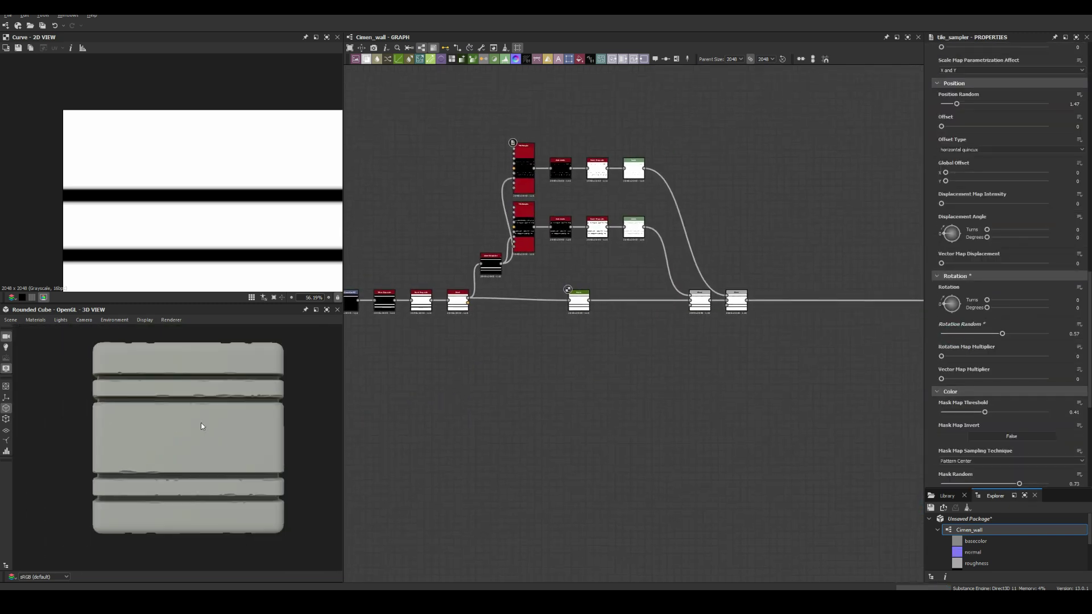
left_click(538, 395)
key("space")
type("t")
left_click(483, 415)
key("space")
Step: Give the new Tile Sampler Scale 0.4, random positions and an 8 by 8 dot grid
left_click(569, 448)
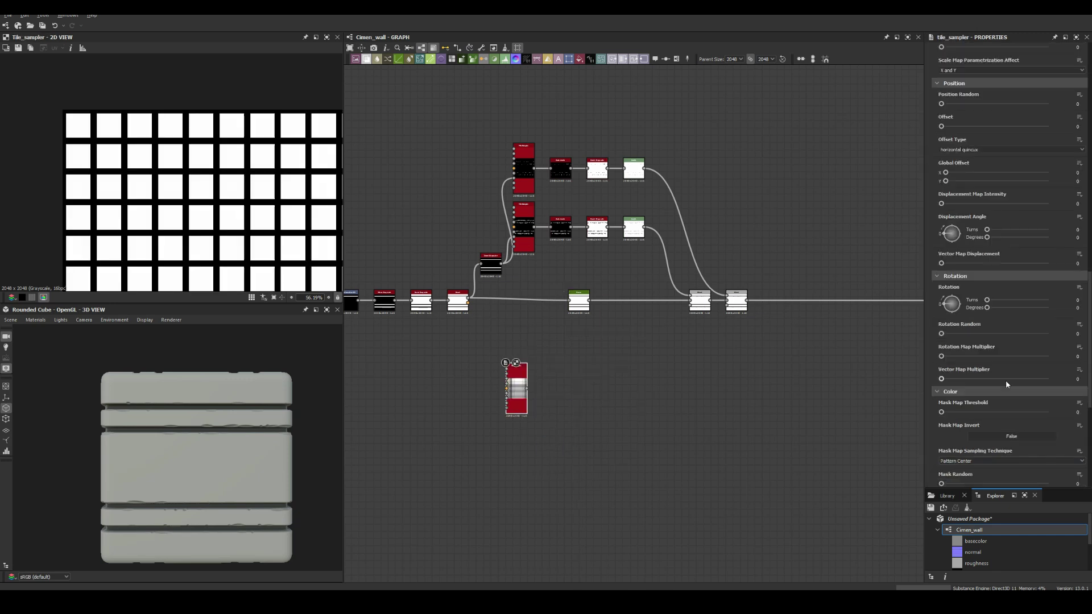
scroll(967, 71, "down", 2)
left_click_drag(950, 286, 946, 287)
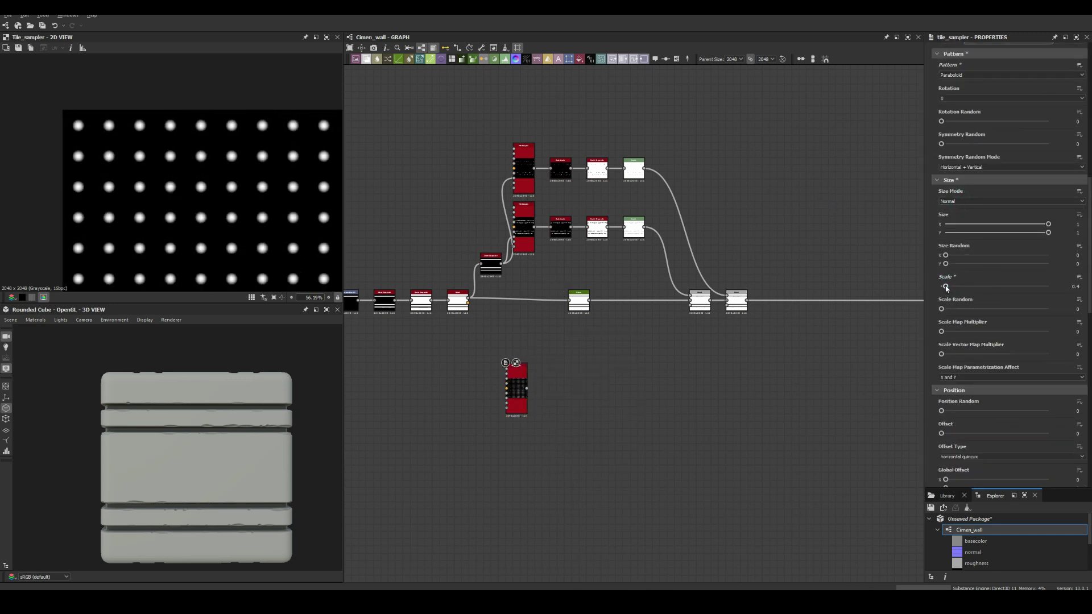
left_click(958, 411)
scroll(145, 206, "down", 3)
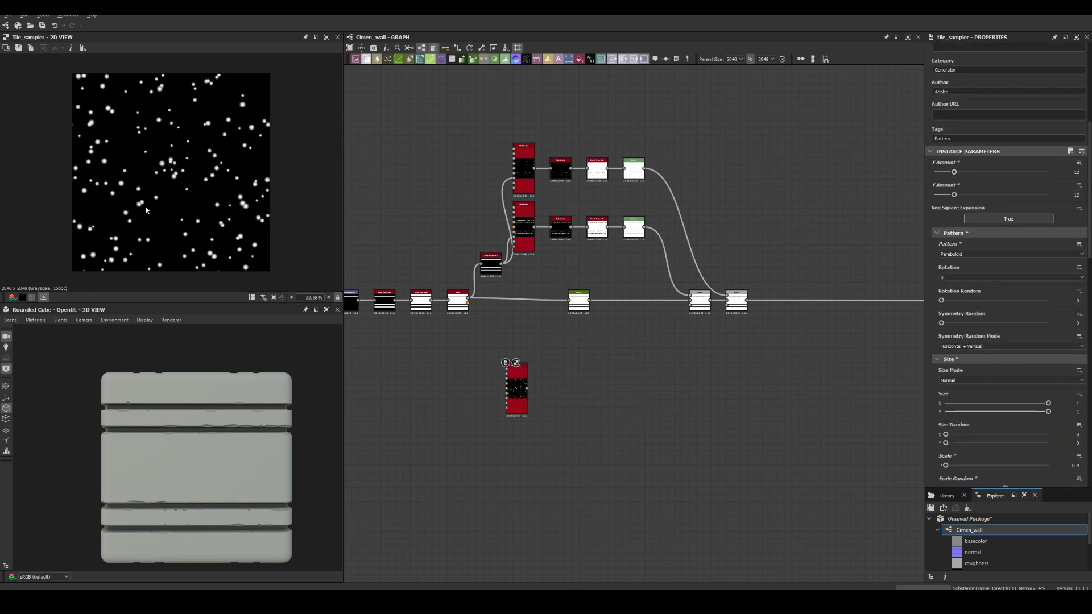
type("8")
key("Tab")
type("8")
key("Return")
Step: Move the Curve node aside and insert a new node after it
scroll(1065, 399, "down", 2)
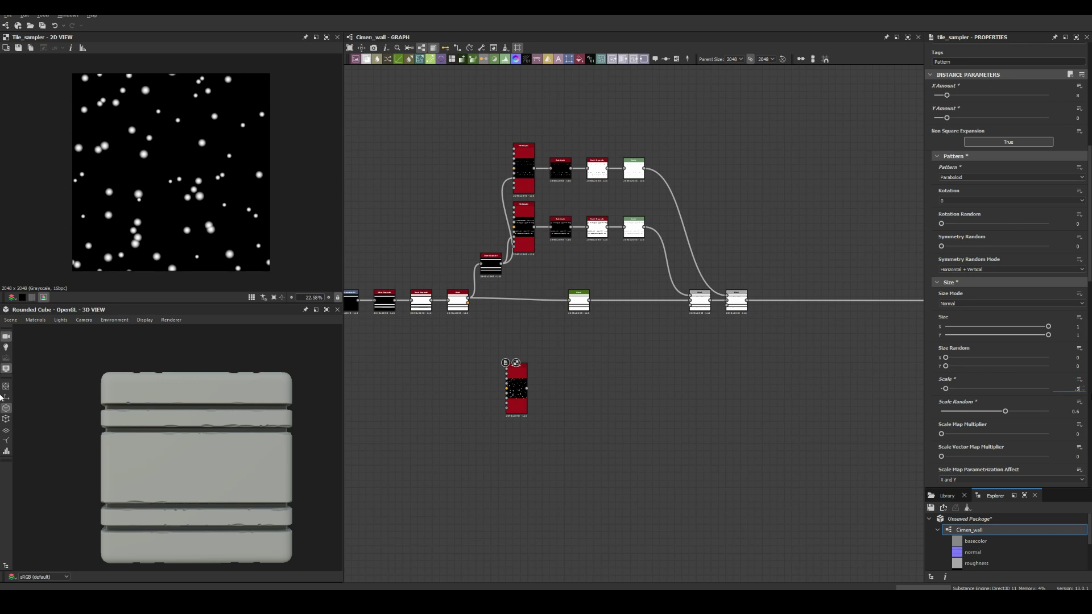
scroll(1013, 341, "down", 3)
scroll(643, 395, "up", 2)
left_click_drag(588, 259, 553, 265)
key("space")
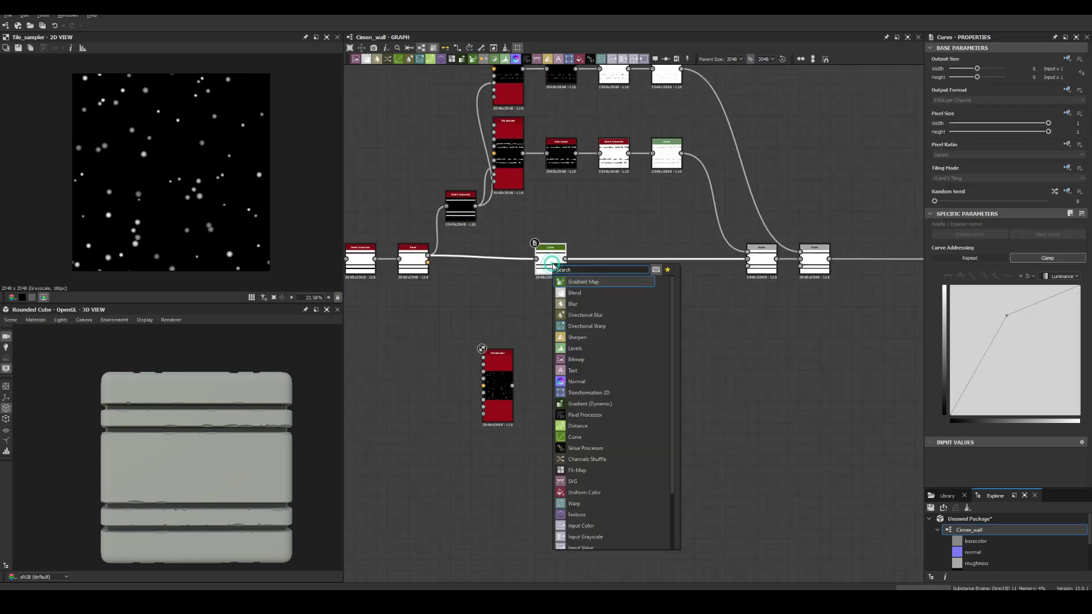
key("Return")
Step: Chain Auto Levels and Invert Grayscale after the dot sampler and connect them into the Blend
left_click_drag(505, 413, 431, 401)
key("space")
key("Return")
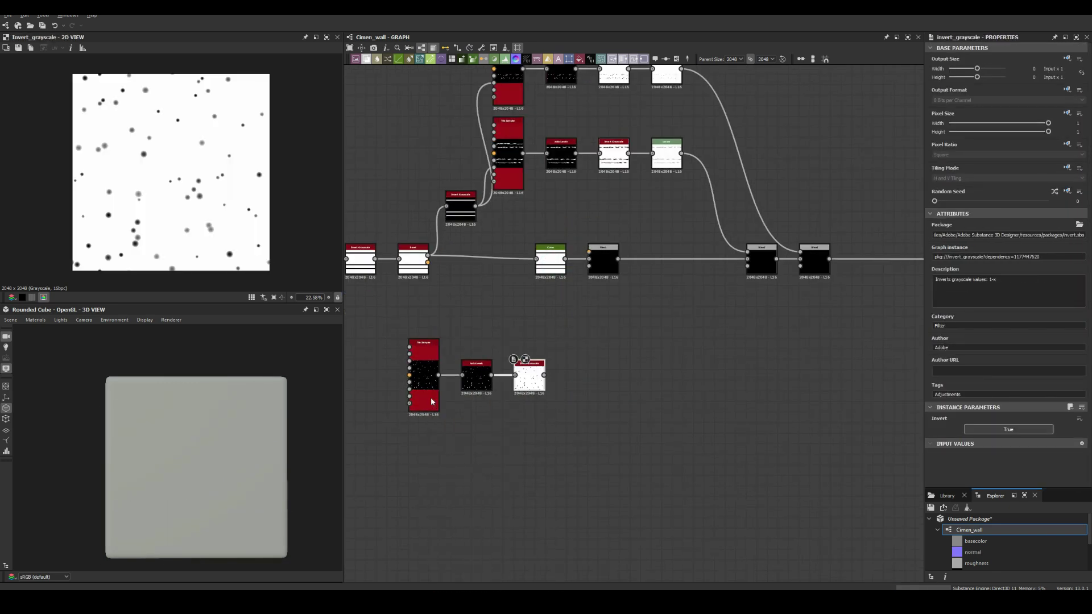
left_click_drag(588, 253, 525, 381)
Step: Insert a Levels node before the Blend and shift the dot nodes left
left_click(537, 371)
key("space")
key("Return")
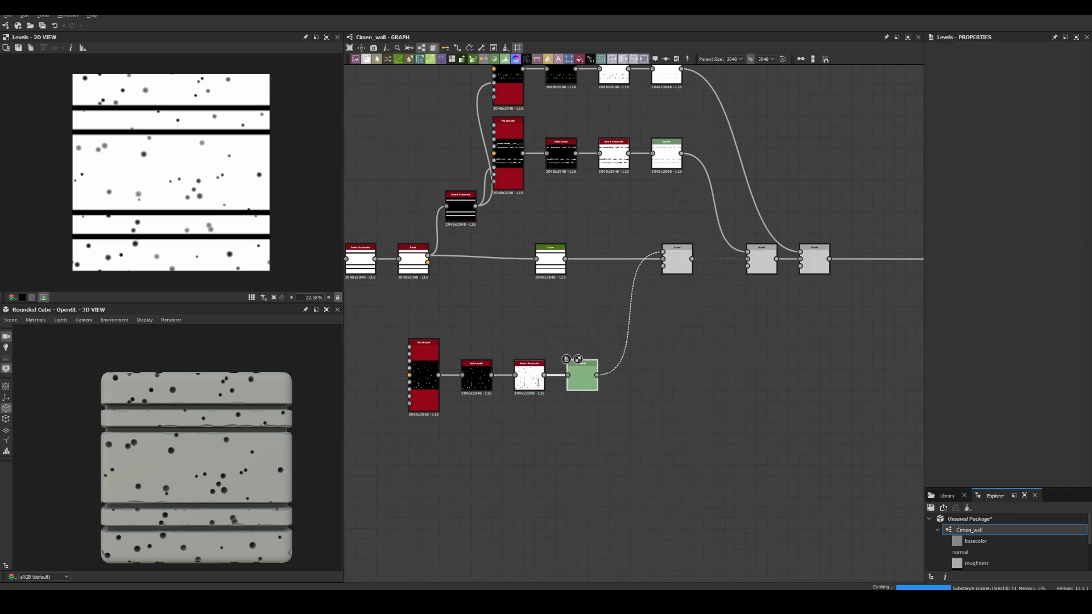
scroll(678, 404, "up", 2)
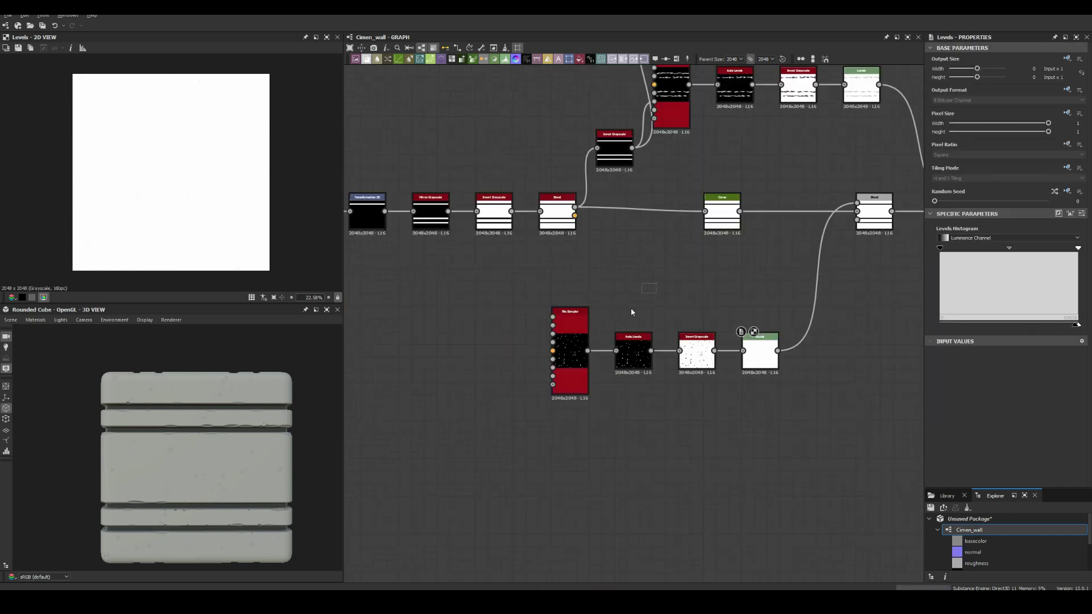
left_click_drag(630, 308, 514, 309)
key("space")
Step: Insert a Multi Dir. Warp Grayscale after Auto Levels and add a Gaussian Noise
type("dire")
left_click(572, 425)
key("space")
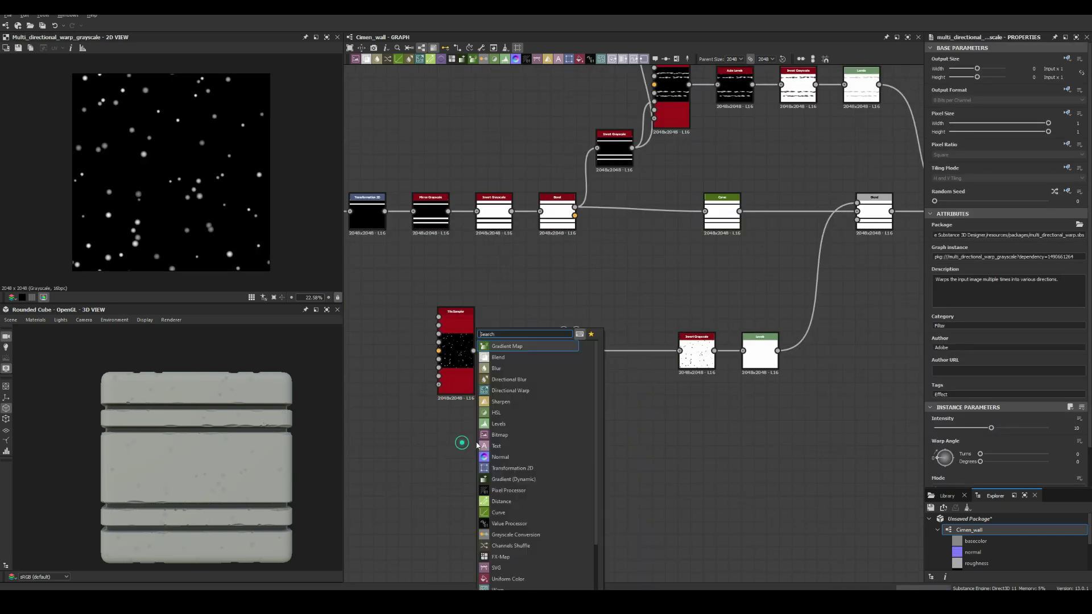
type("gau")
key("Return")
Step: Preview the warp output, select the Levels node and orbit the 3D preview
left_click(583, 353)
scroll(592, 359, "up", 3)
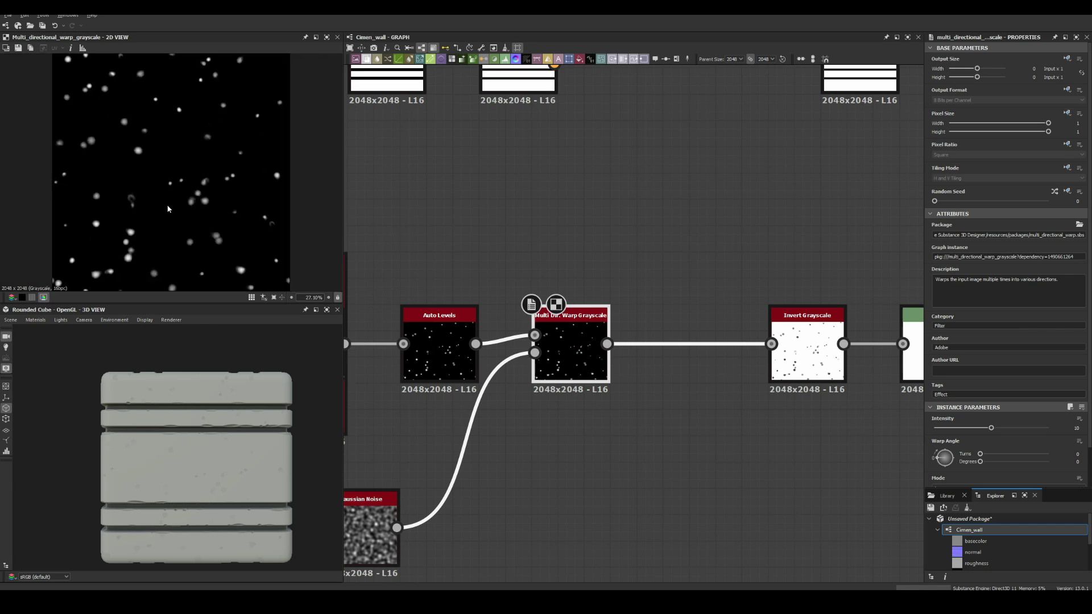
scroll(703, 316, "down", 3)
left_click(818, 333)
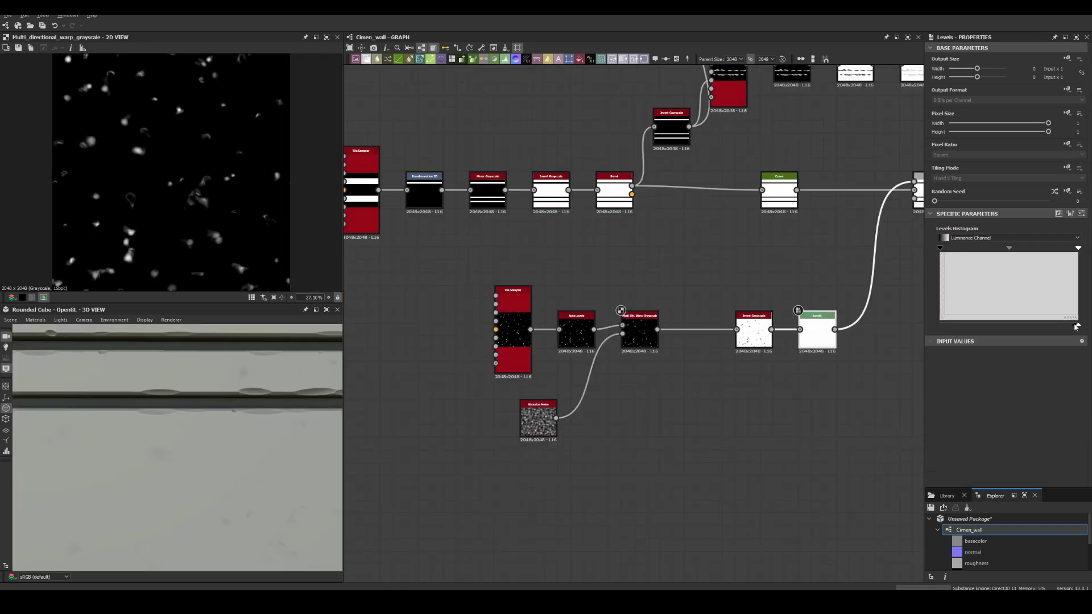
left_click_drag(309, 474, 222, 384)
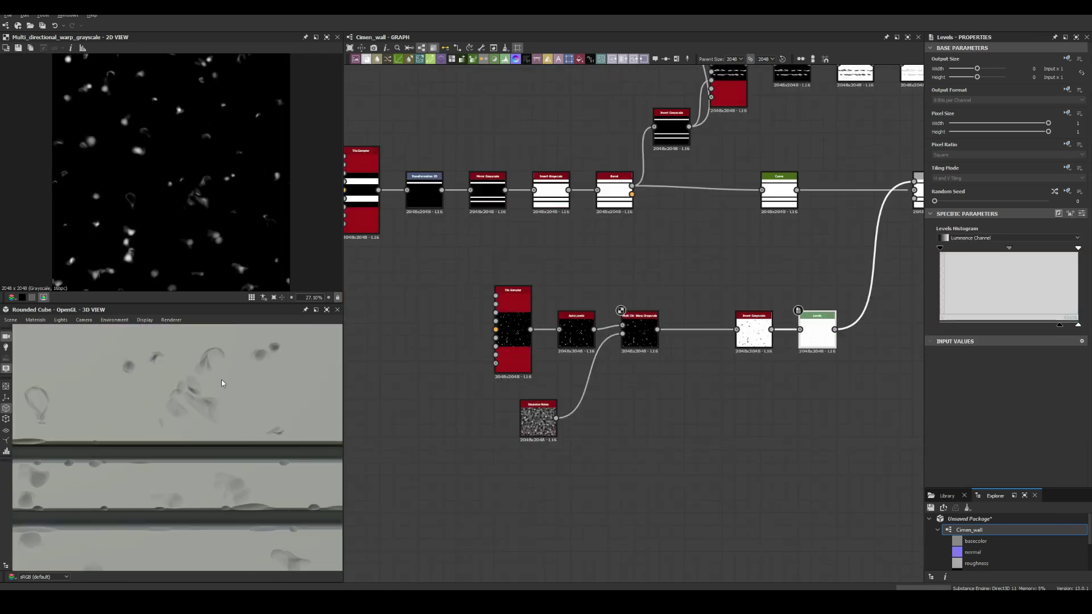
Step: Change the Gaussian Noise scale and turn the 3D preview to face the cube
left_click(525, 420)
left_click_drag(967, 427, 972, 427)
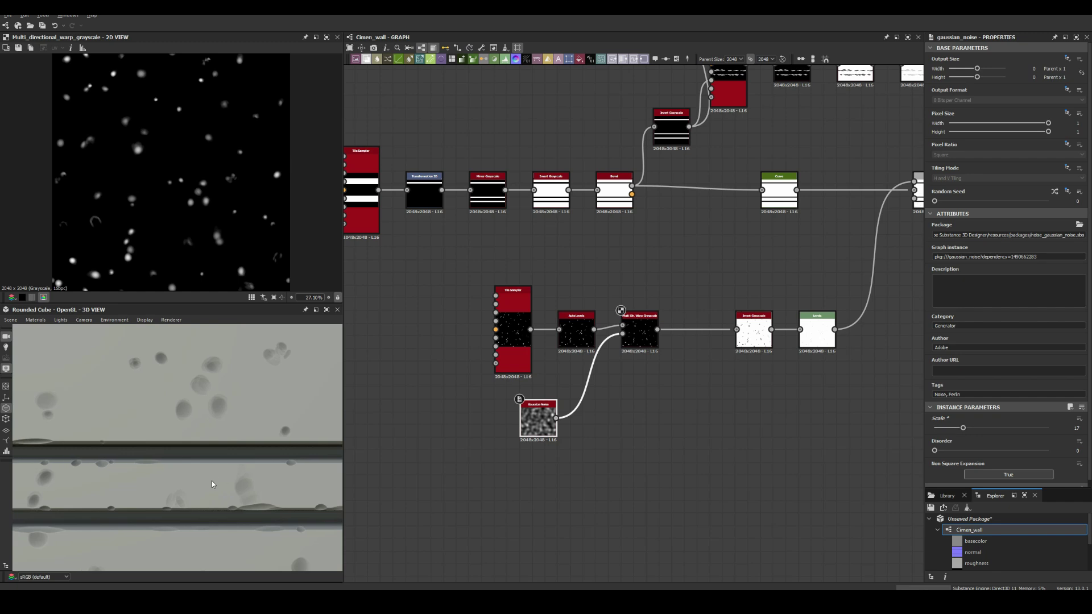
scroll(212, 484, "down", 3)
left_click_drag(212, 484, 212, 451)
Step: Edit the dot scale and try warp intensity about 14, then undo it
left_click(513, 341)
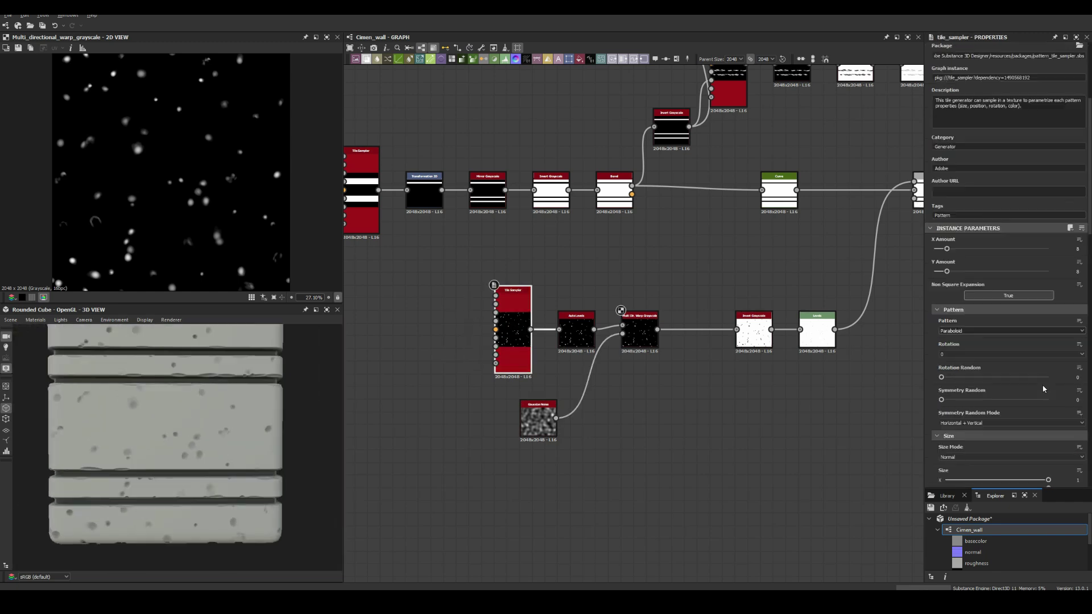
scroll(1043, 389, "down", 3)
double_click(1075, 388)
scroll(174, 544, "up", 5)
left_click(639, 330)
left_click_drag(993, 386, 1012, 385)
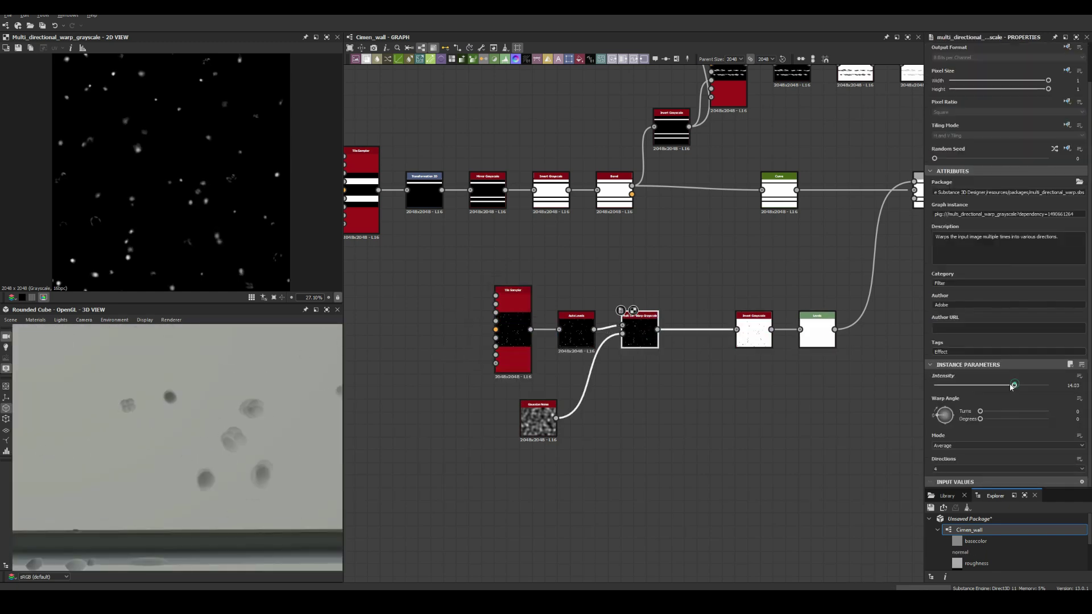
key("ctrl+z")
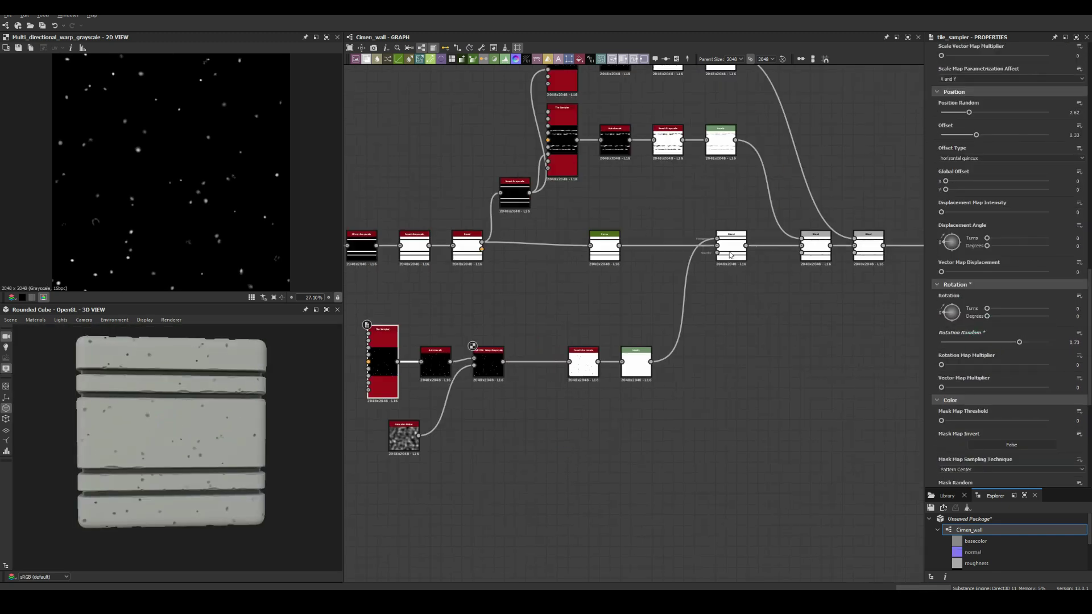
Step: Lower the pit Blend opacity to 0.24 and add Auto Levels after the Gaussian Noise
left_click_drag(979, 236, 976, 234)
left_click(160, 417)
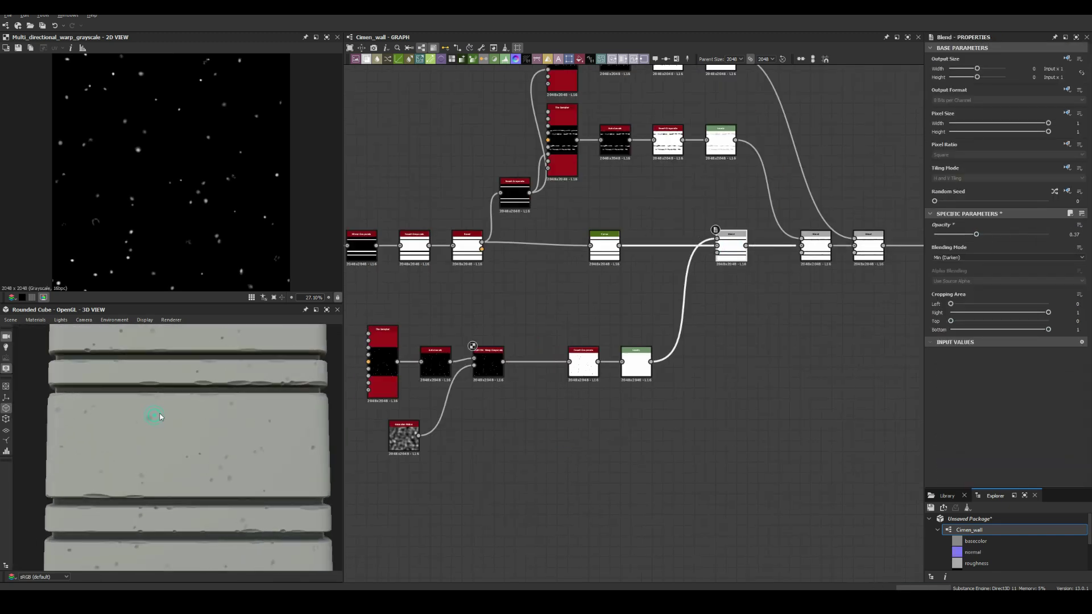
scroll(159, 500, "up", 5)
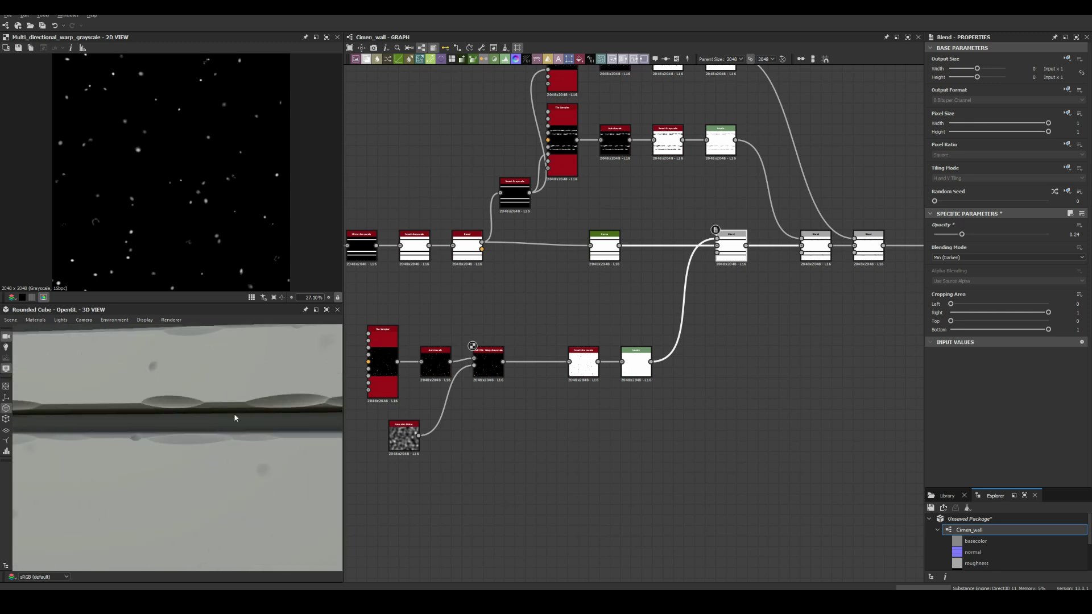
middle_click_drag(530, 316, 550, 331)
left_click_drag(427, 457, 406, 456)
key("ctrl+v")
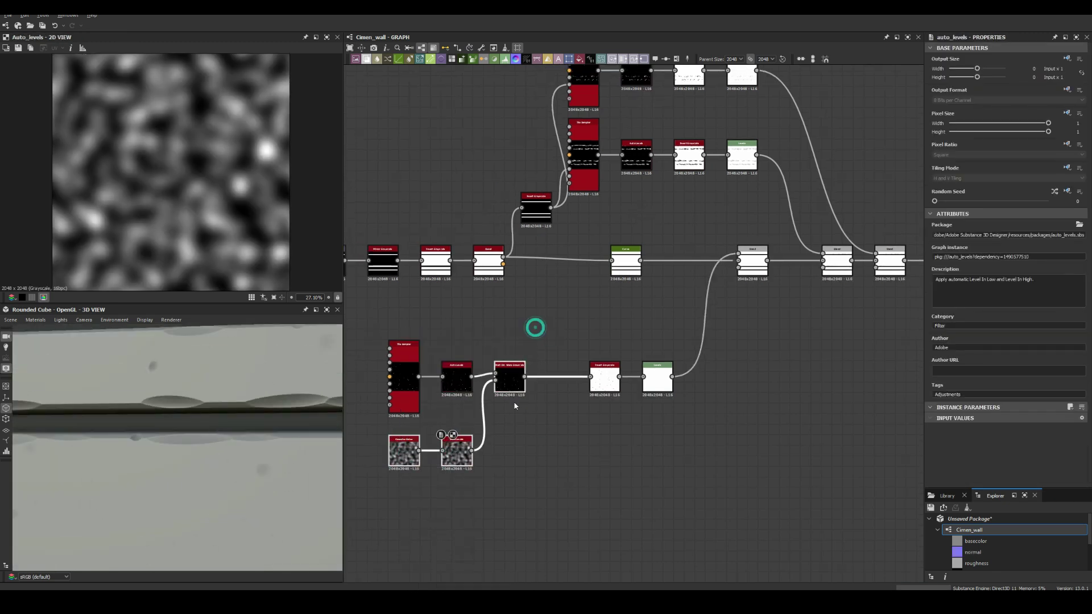
Step: Insert a Multi Dir. Warp Grayscale into the edge-chip chain
middle_click_drag(635, 411, 523, 130)
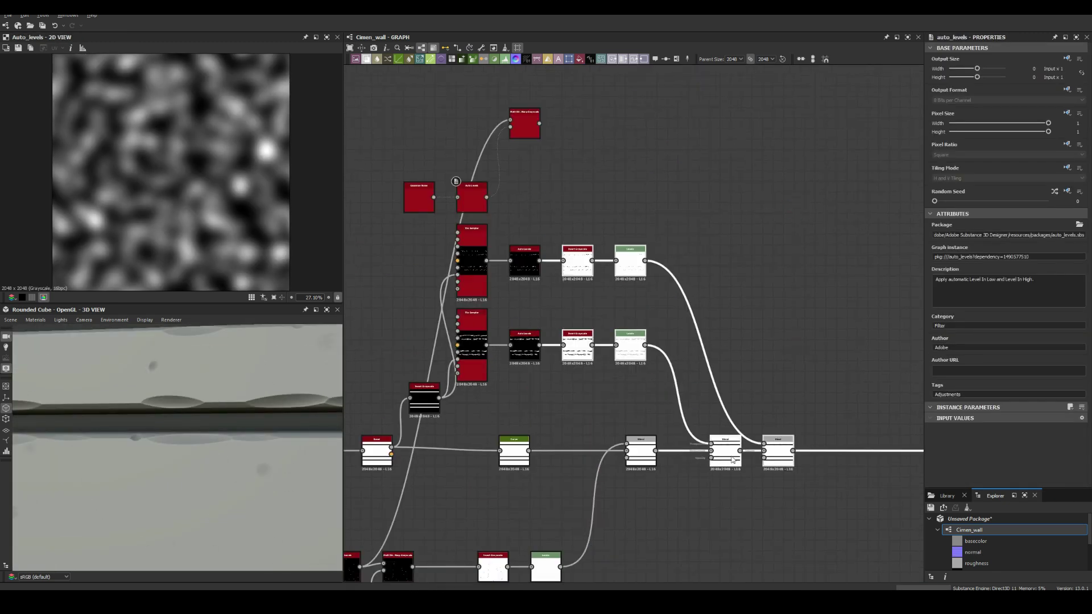
left_click_drag(530, 118, 551, 260)
scroll(551, 260, "up", 3)
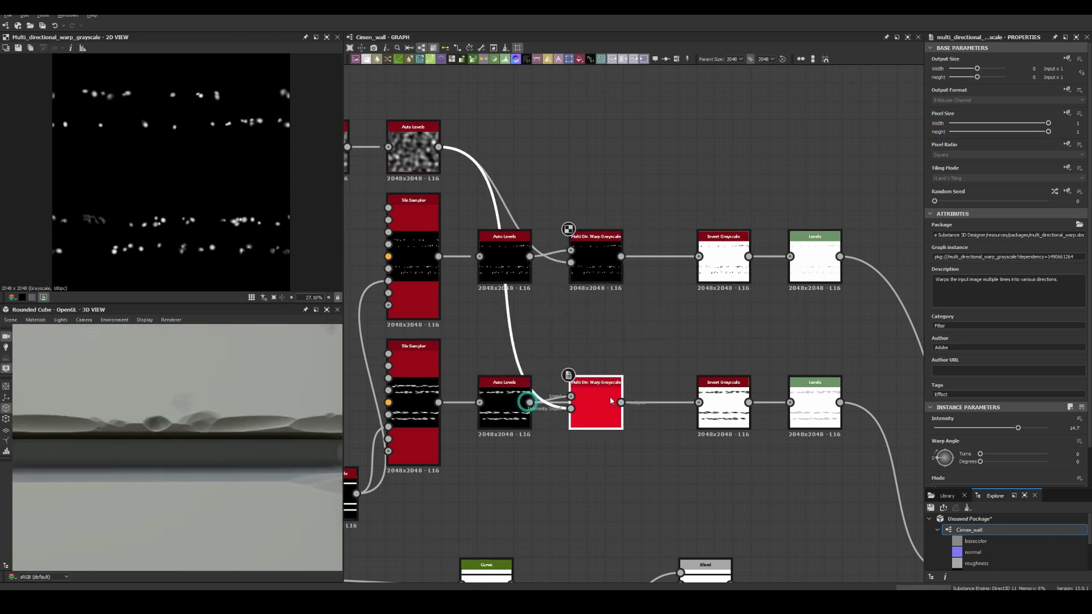
scroll(548, 200, "down", 2)
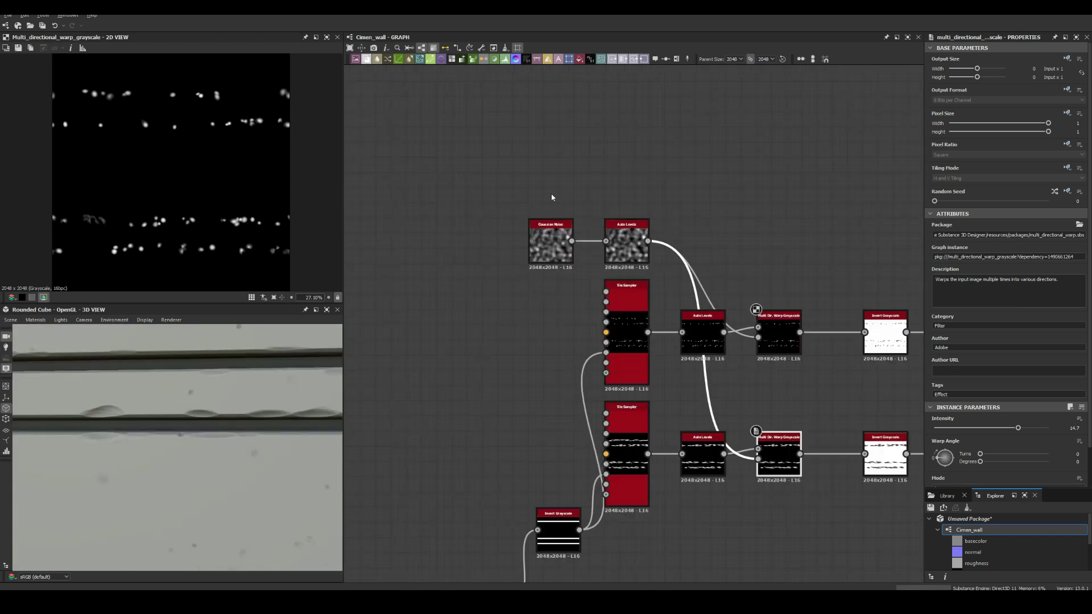
scroll(580, 208, "up", 1)
scroll(458, 238, "up", 2)
Step: Add a Blur HQ Grayscale after the BnW Spots noise
left_click_drag(533, 157, 537, 172)
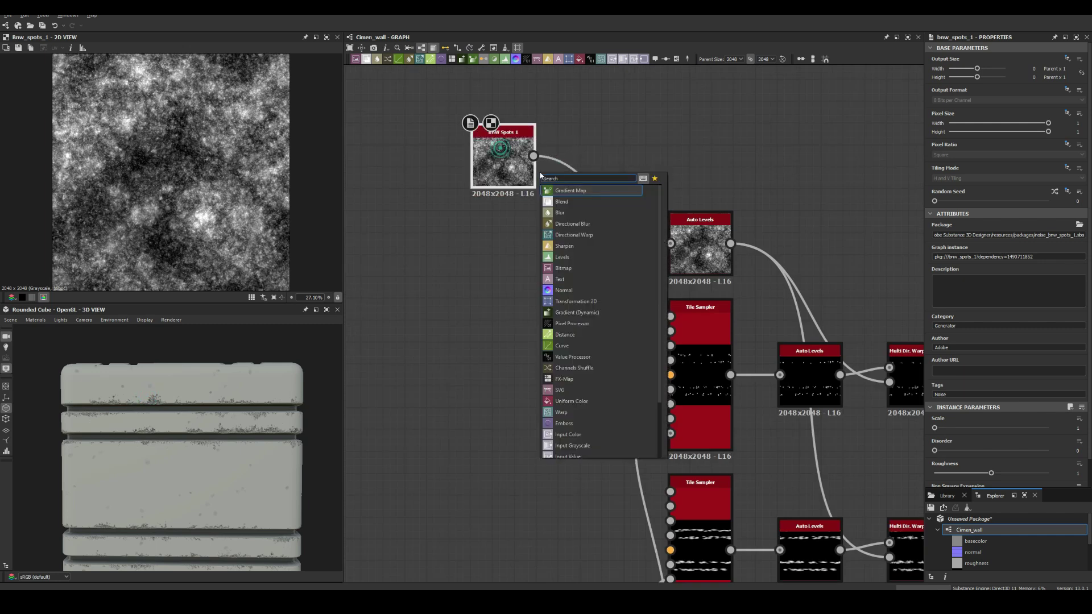
left_click(540, 177)
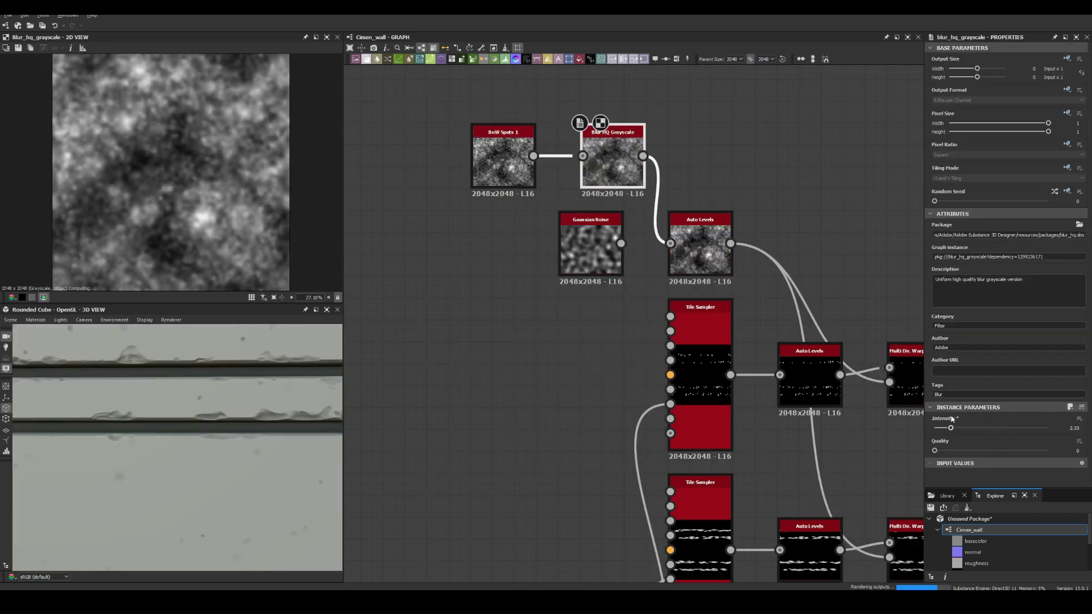
scroll(194, 393, "down", 3)
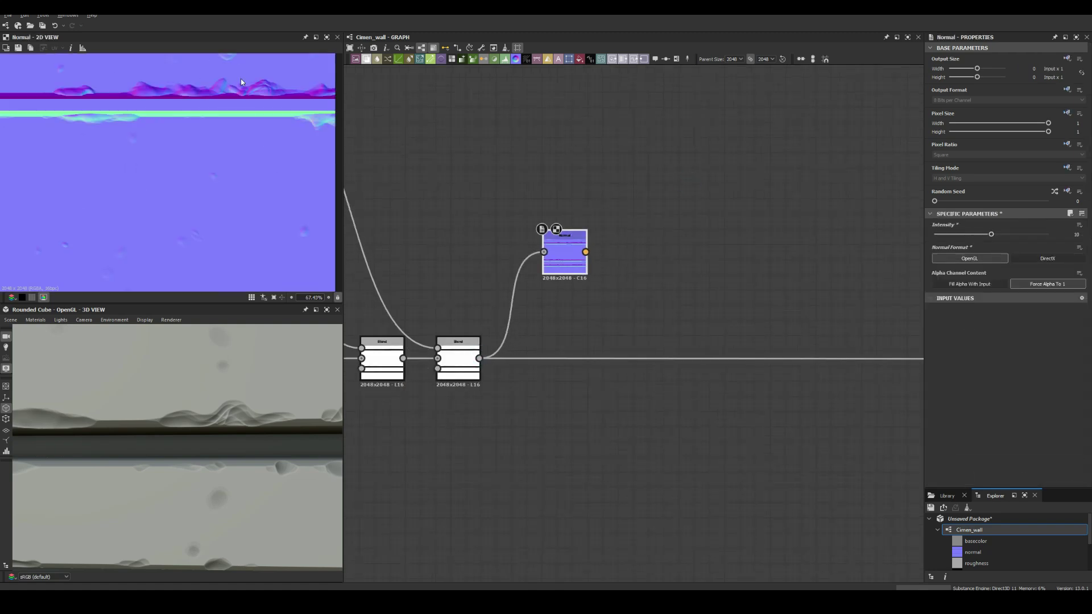
Step: Add a Curvature Smooth node off the normal map and nudge the Histogram Scan position up
left_click_drag(586, 252, 602, 253)
left_click(625, 280)
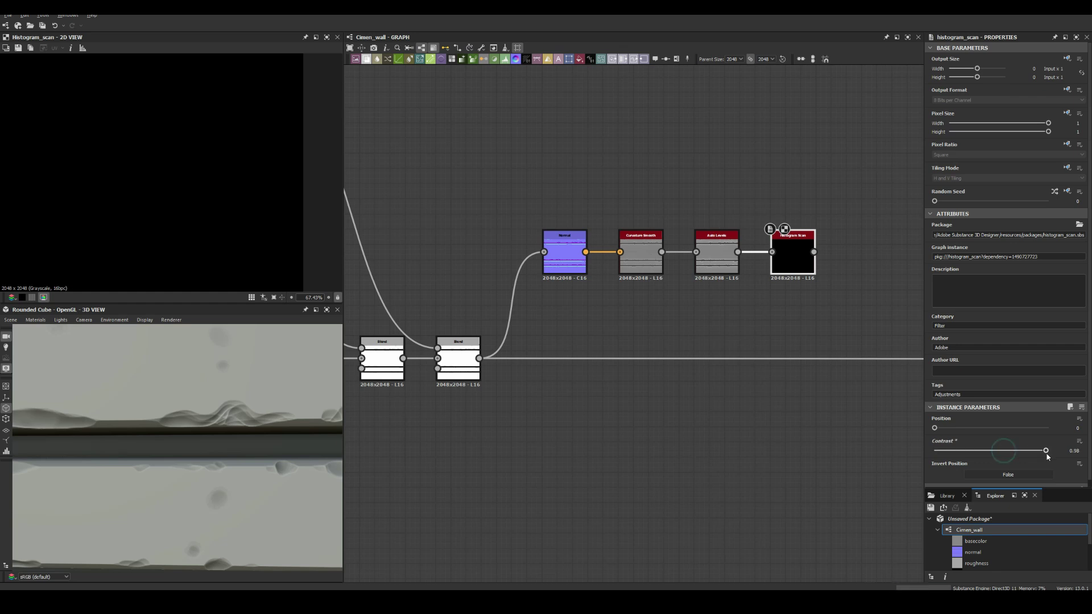
left_click_drag(966, 429, 970, 429)
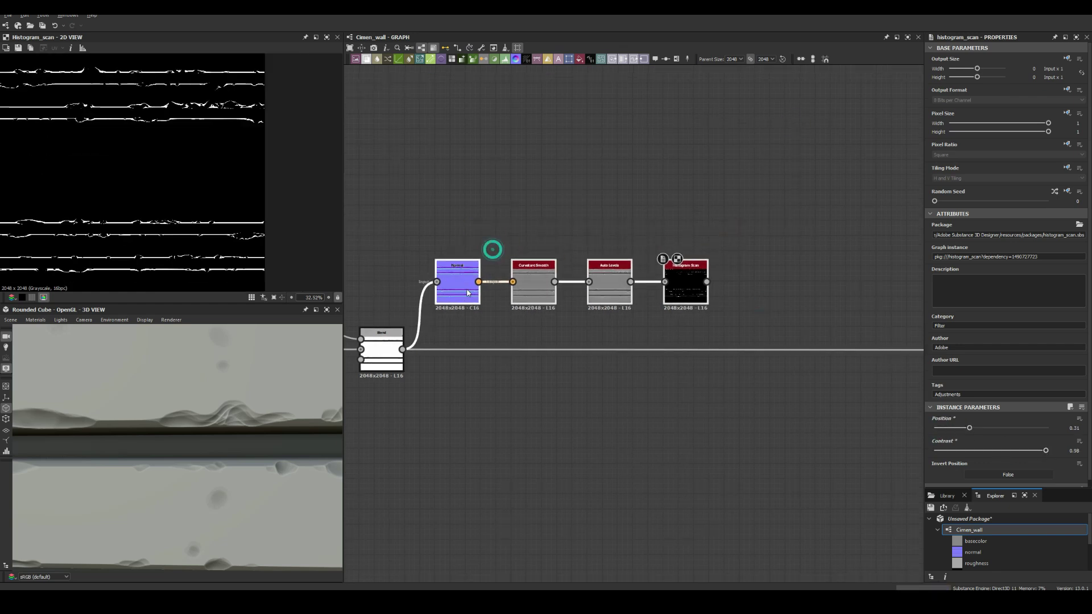
Step: Insert a Non Uniform Blur Grayscale into the height, with Blur HQ as Blur Map and intensity 0.37
key("space")
type("non uniform")
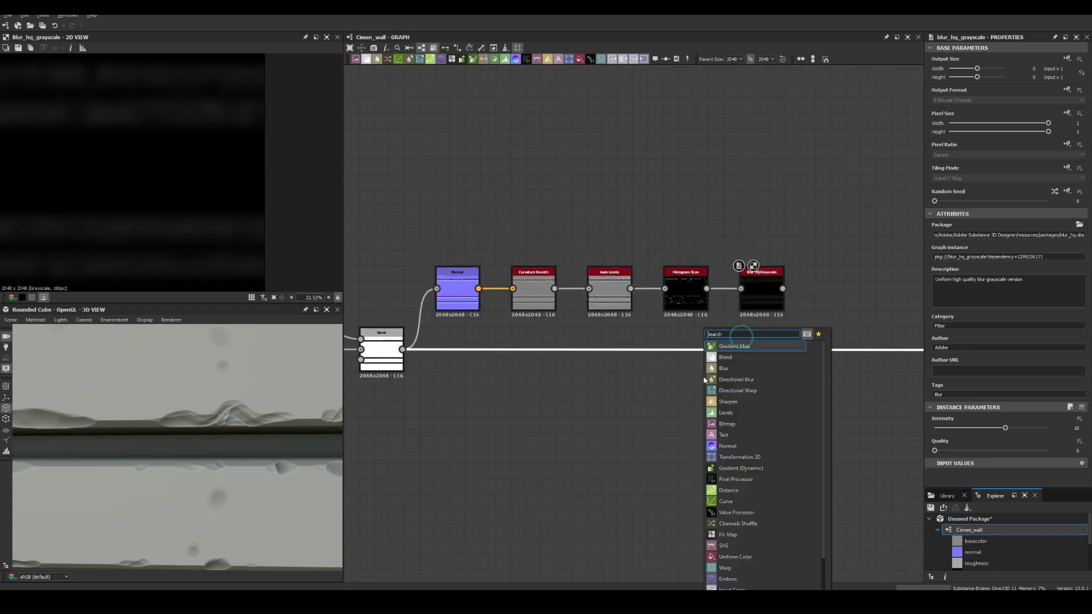
left_click(741, 356)
scroll(629, 317, "up", 5)
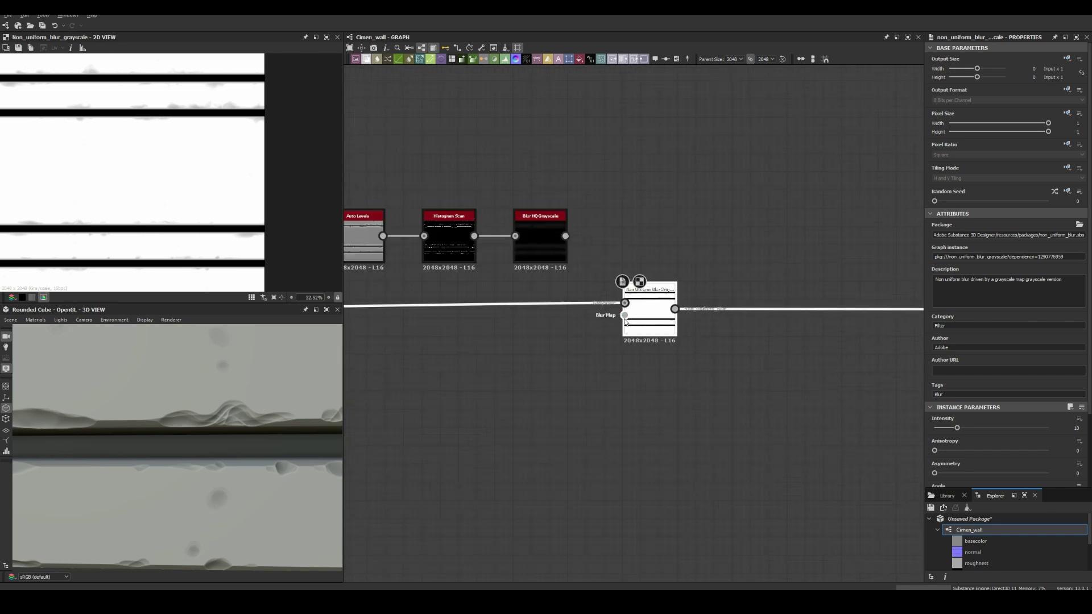
left_click(540, 244)
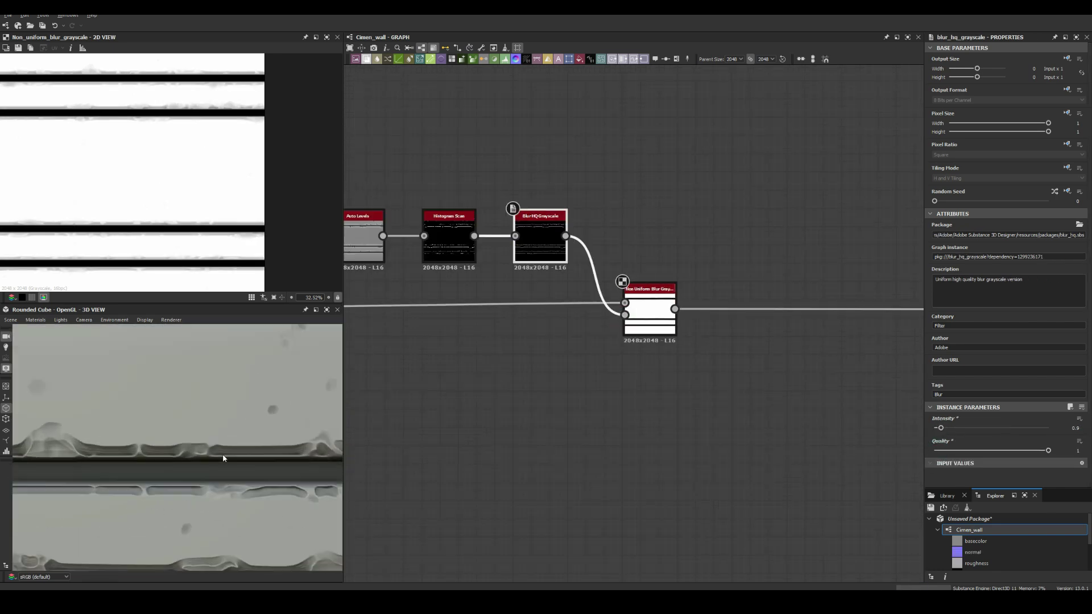
left_click(649, 319)
scroll(1025, 483, "down", 2)
left_click_drag(957, 352, 936, 351)
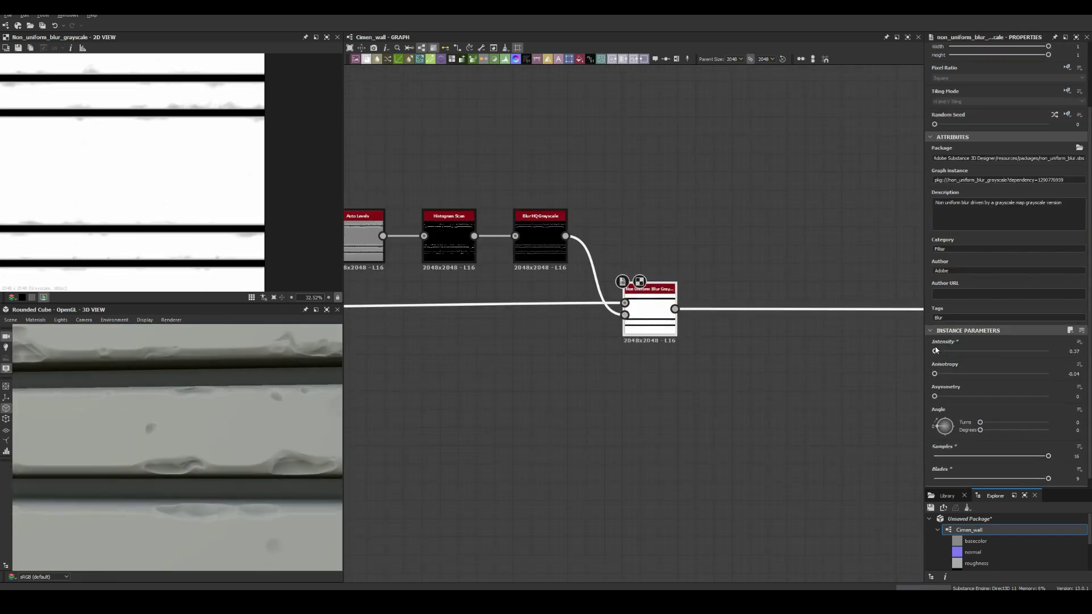
Step: Adjust the Blur HQ intensity and lower the Histogram Scan position to 0.22 to thin the chips
left_click(540, 244)
left_click(1074, 428)
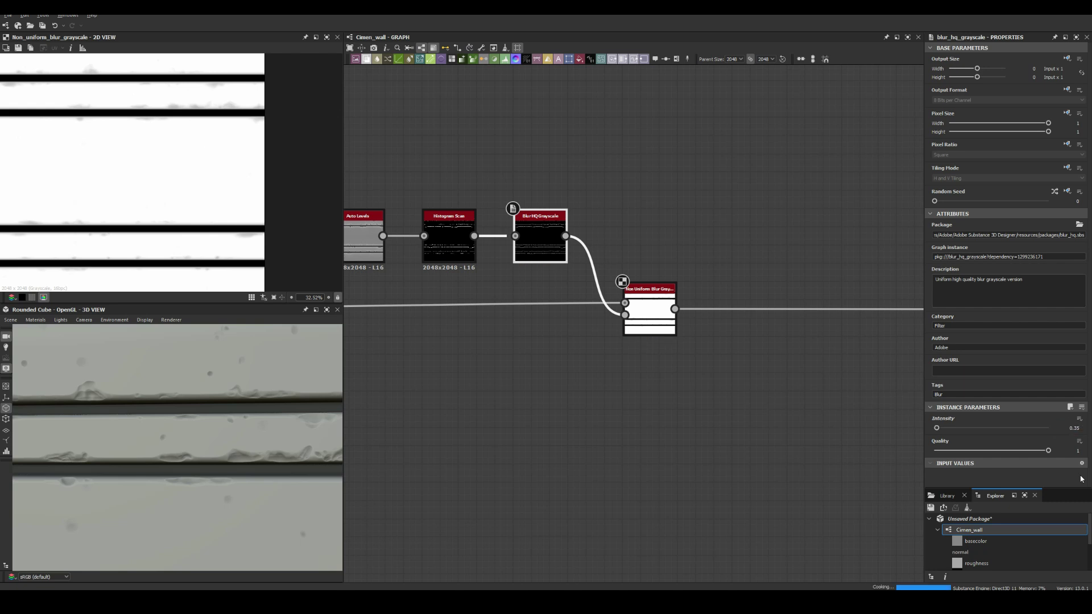
middle_click_drag(445, 233, 483, 230)
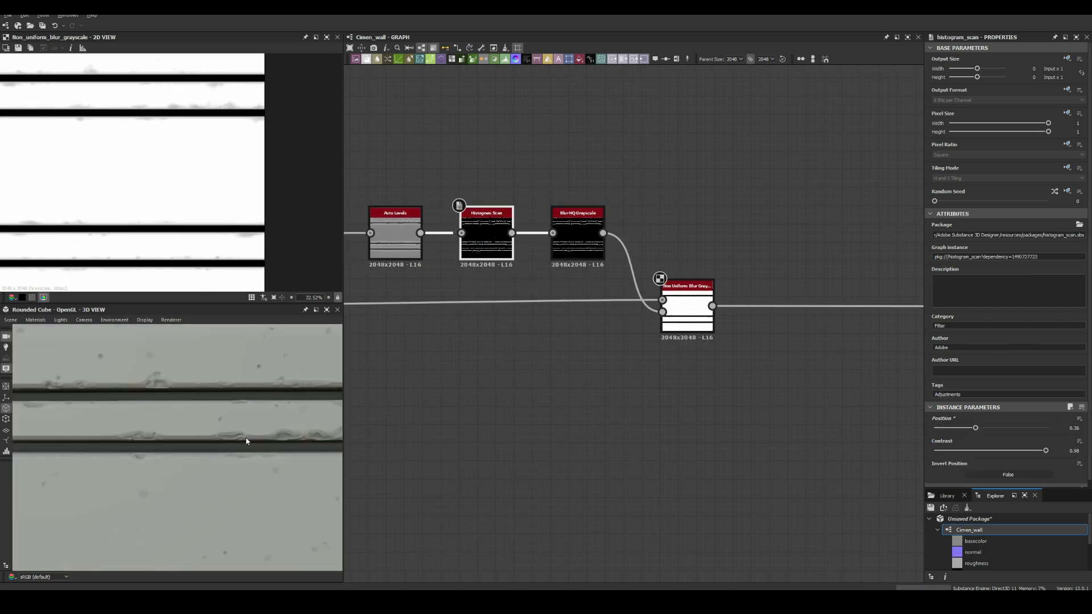
mouse_move(540, 376)
middle_mouse_down()
mouse_move(858, 377)
mouse_move(602, 151)
middle_mouse_up()
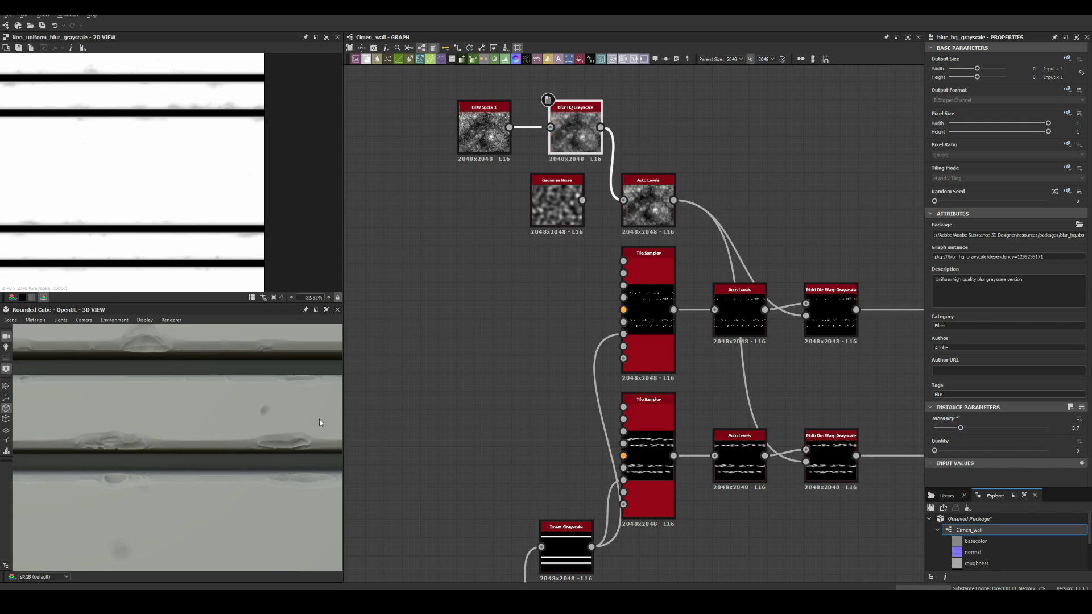
scroll(663, 373, "up", 3)
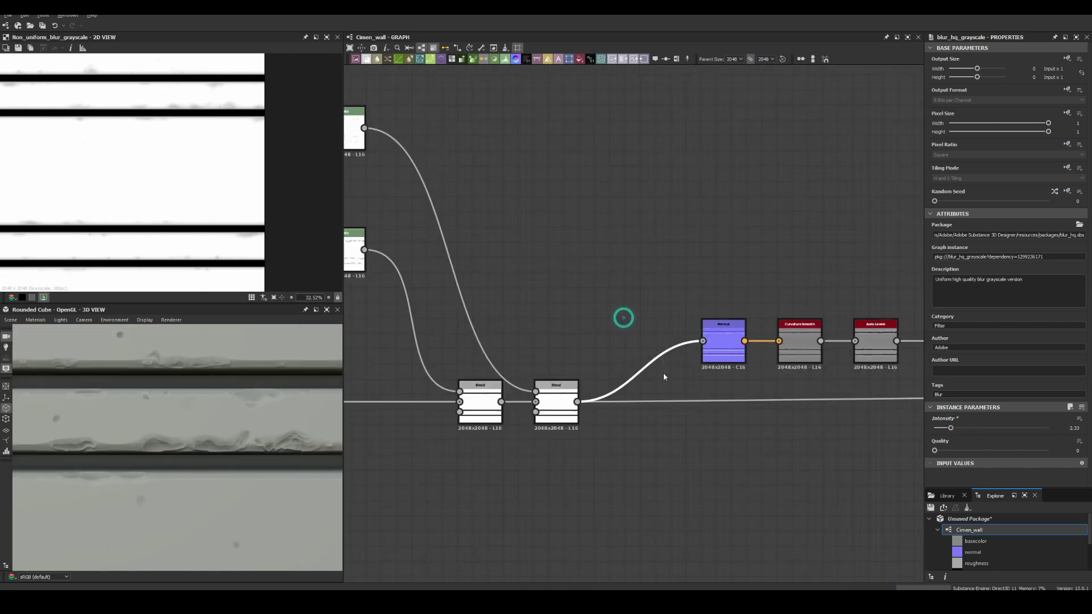
left_click(639, 371)
scroll(639, 370, "up", 2)
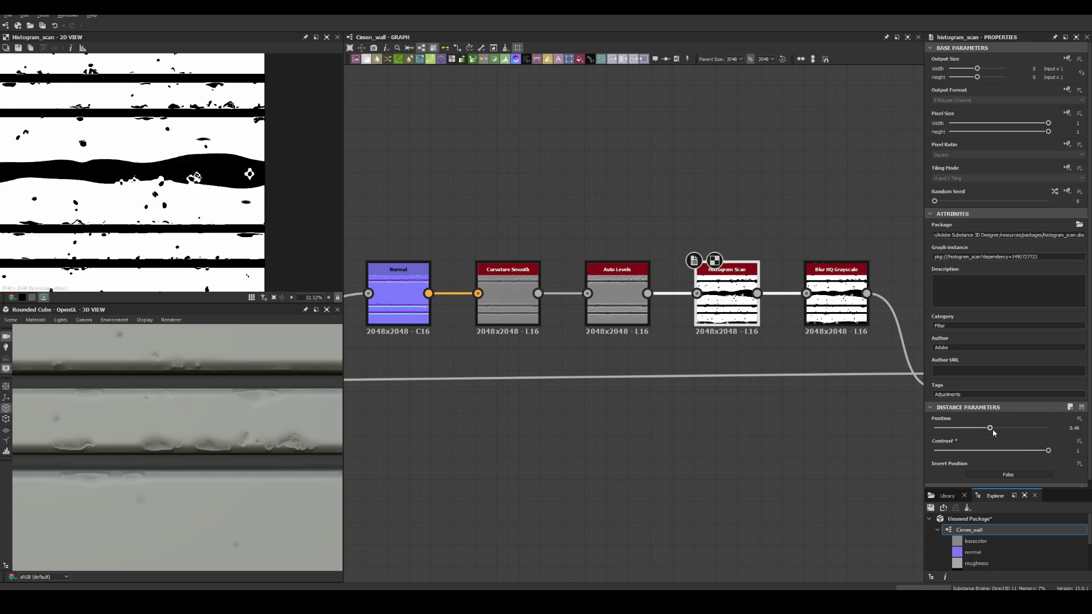
left_click_drag(990, 429, 969, 420)
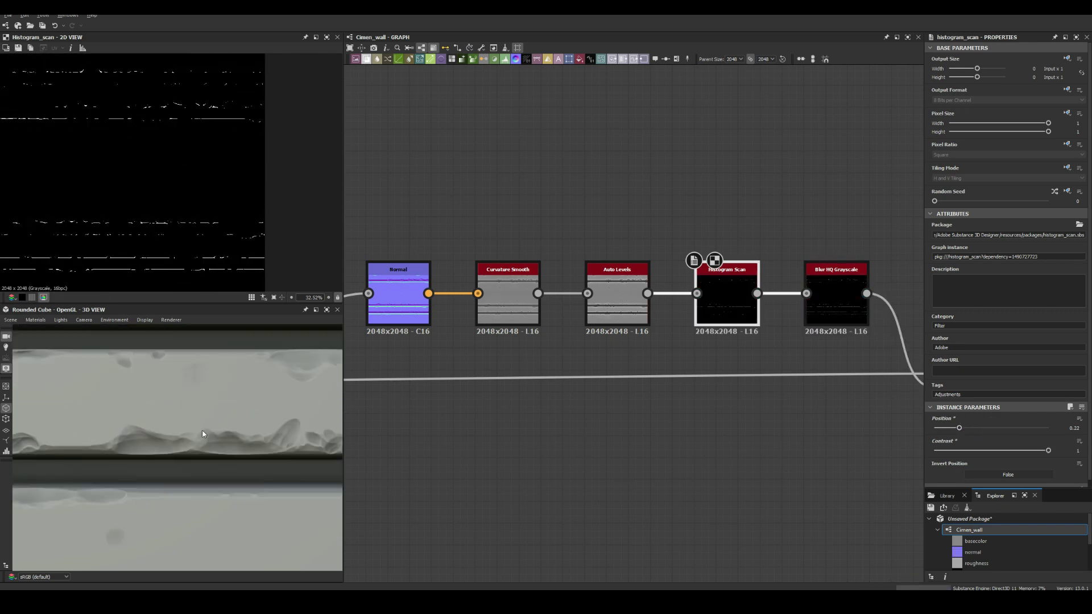
Step: Switch the 3D preview scene to a Rounded Cylinder
scroll(238, 438, "down", 5)
scroll(210, 436, "up", 5)
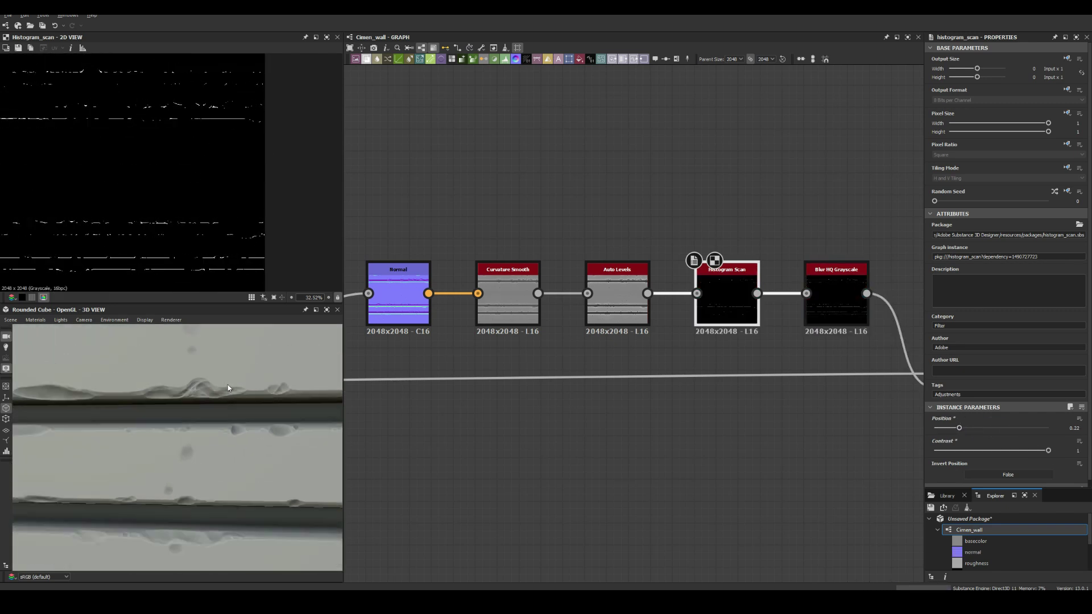
scroll(228, 382, "down", 2)
scroll(233, 387, "down", 3)
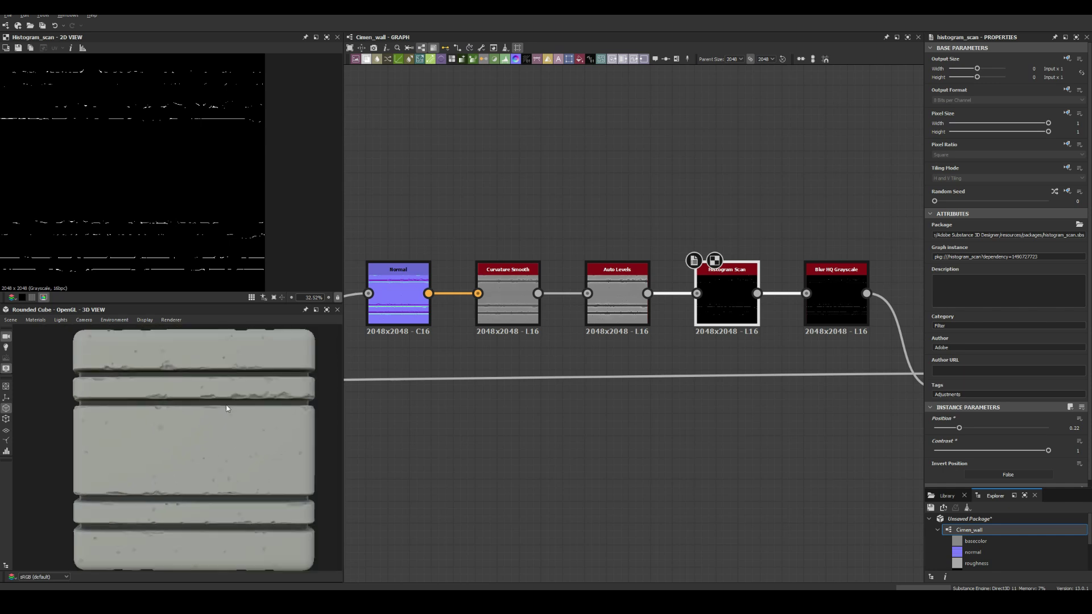
left_click(10, 319)
left_click(40, 435)
scroll(746, 323, "down", 5)
Step: Preview the results of both Blend nodes
scroll(484, 324, "up", 3)
double_click(535, 322)
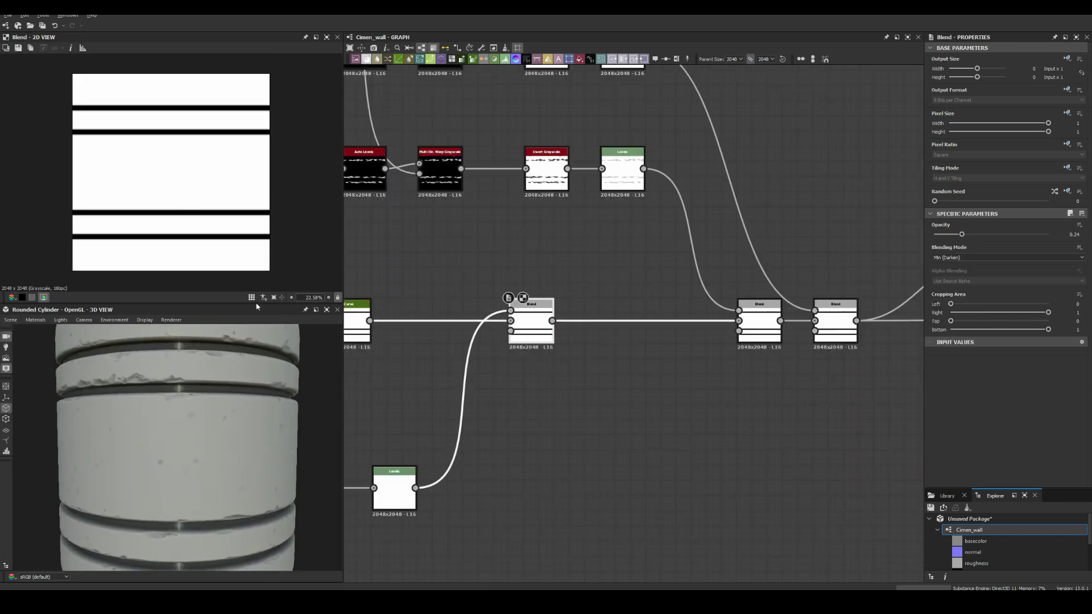
double_click(836, 327)
middle_click_drag(884, 243, 520, 165)
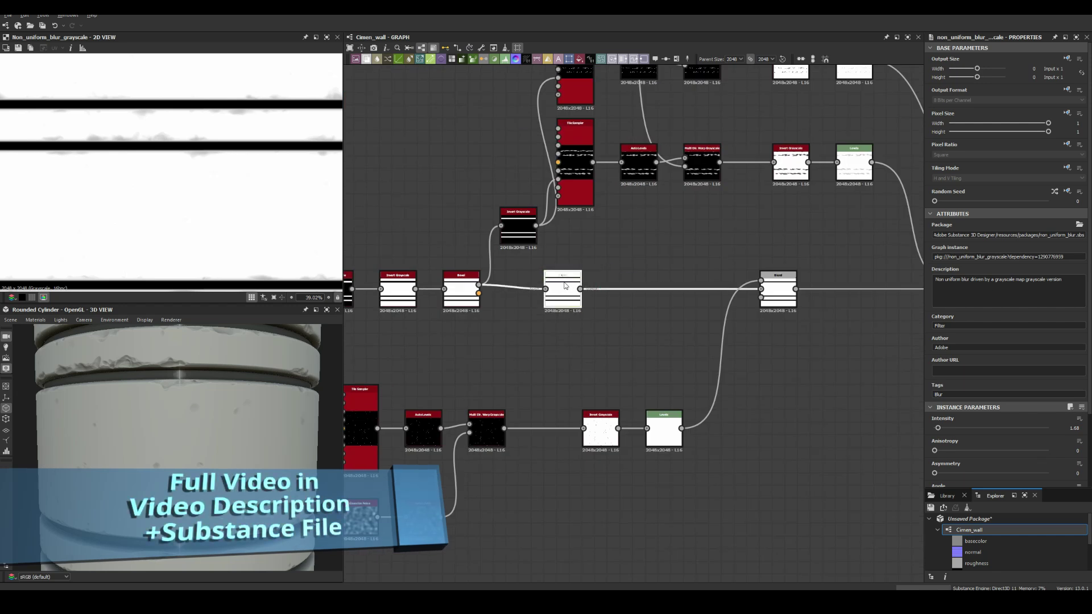
Step: Add an Auto Levels node below the chain, fed by Mirror Grayscale
key("space")
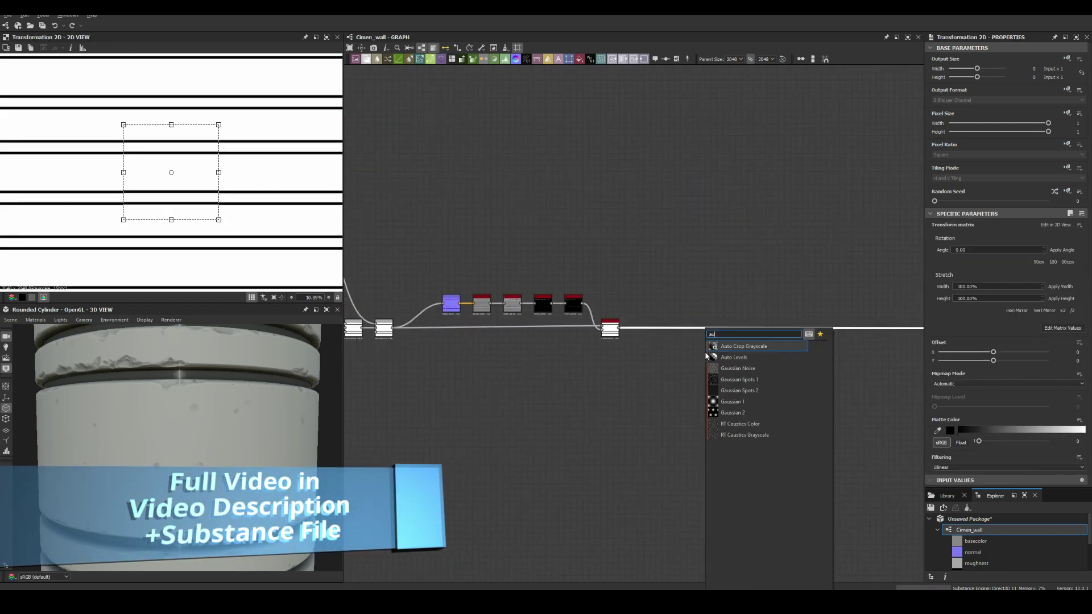
left_click(734, 343)
scroll(572, 427, "up", 3)
left_click_drag(573, 426, 545, 377)
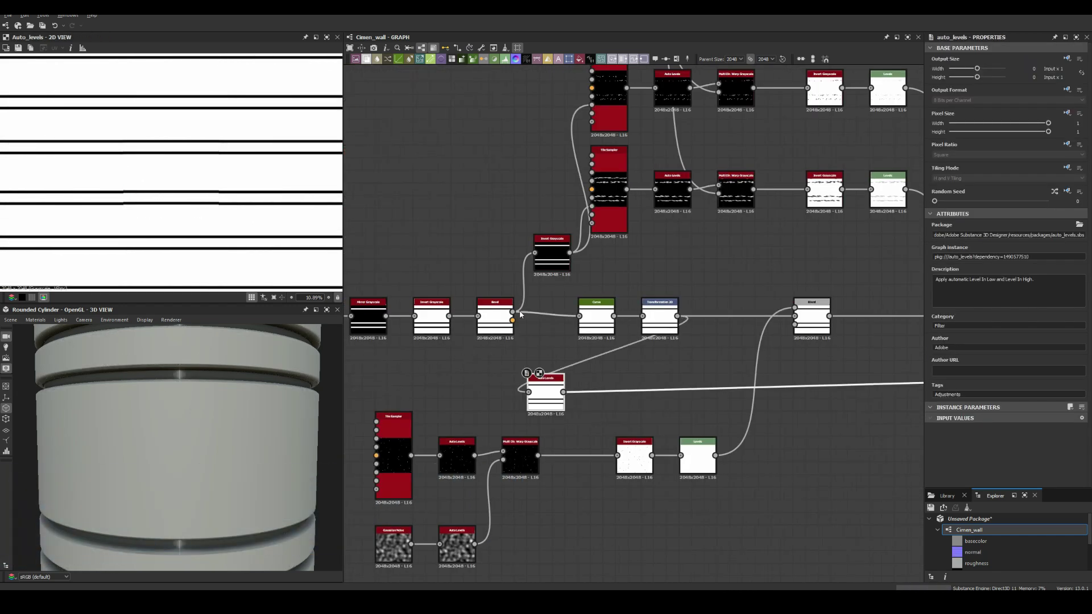
left_click_drag(385, 310, 528, 386)
Step: Shift the stripe pattern's vertical offset in Transformation 2D and preview its output
middle_click_drag(556, 394, 754, 397)
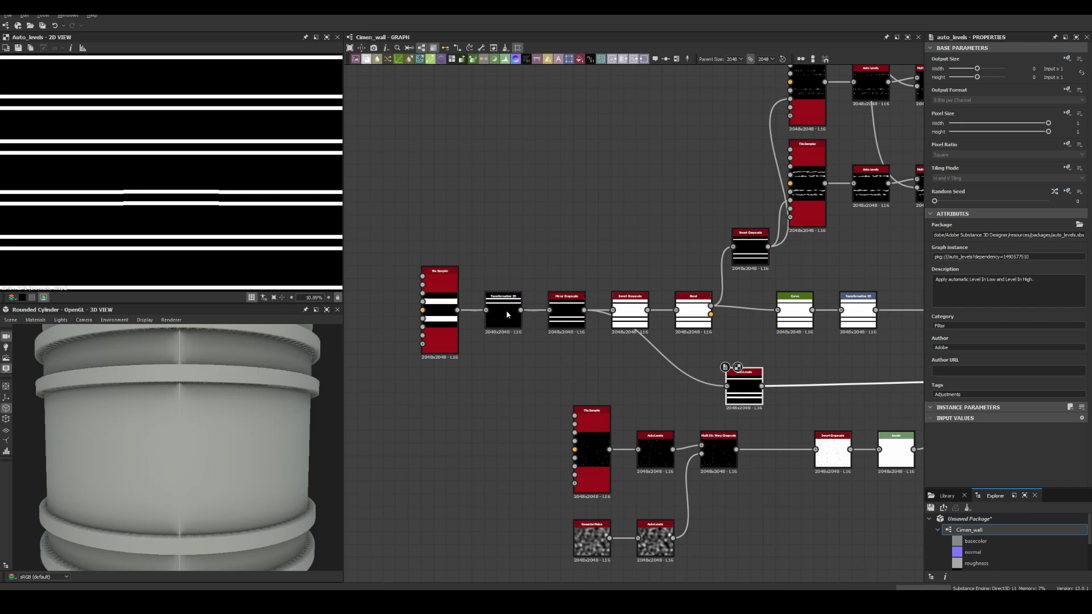
left_click(435, 330)
scroll(311, 222, "up", 10)
scroll(311, 222, "down", 8)
left_click(503, 310)
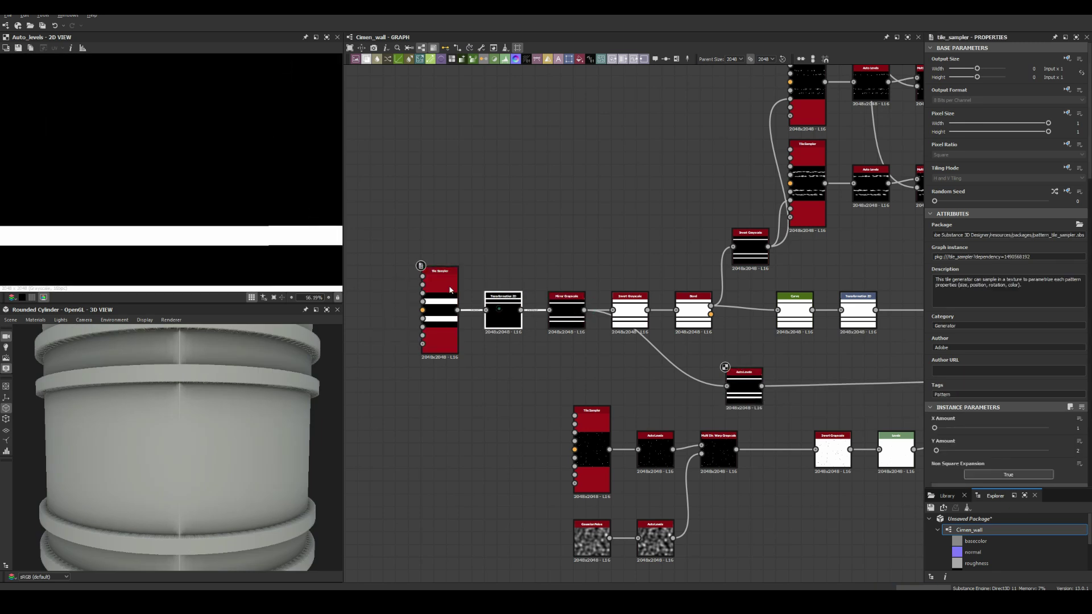
left_click_drag(280, 129, 252, 130)
double_click(503, 310)
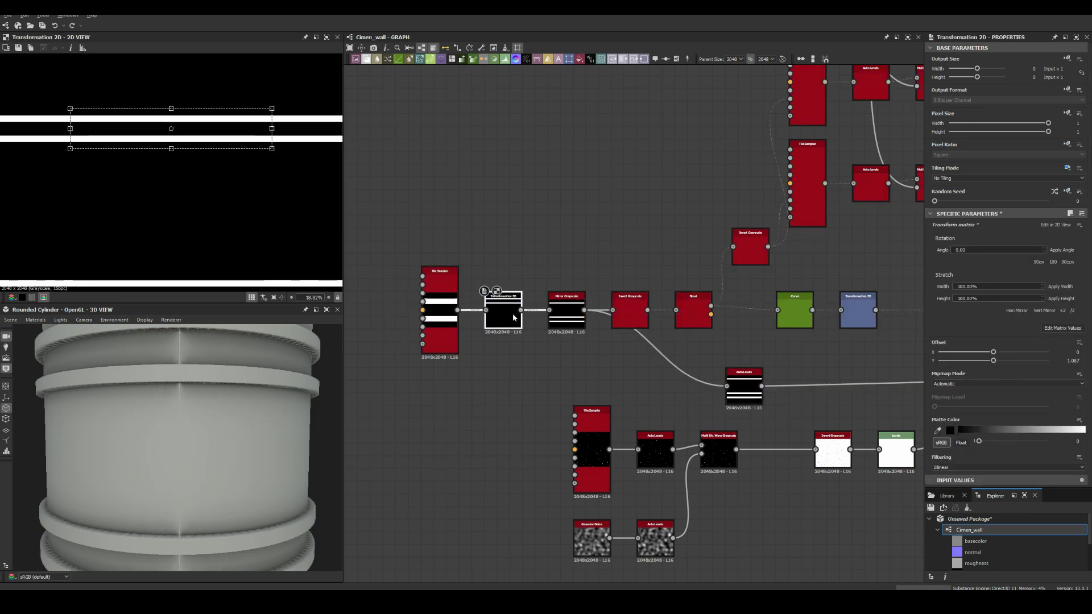
Step: Check the Auto Levels groove mask result in the main height chain
left_click(567, 310)
left_click_drag(567, 310, 921, 297)
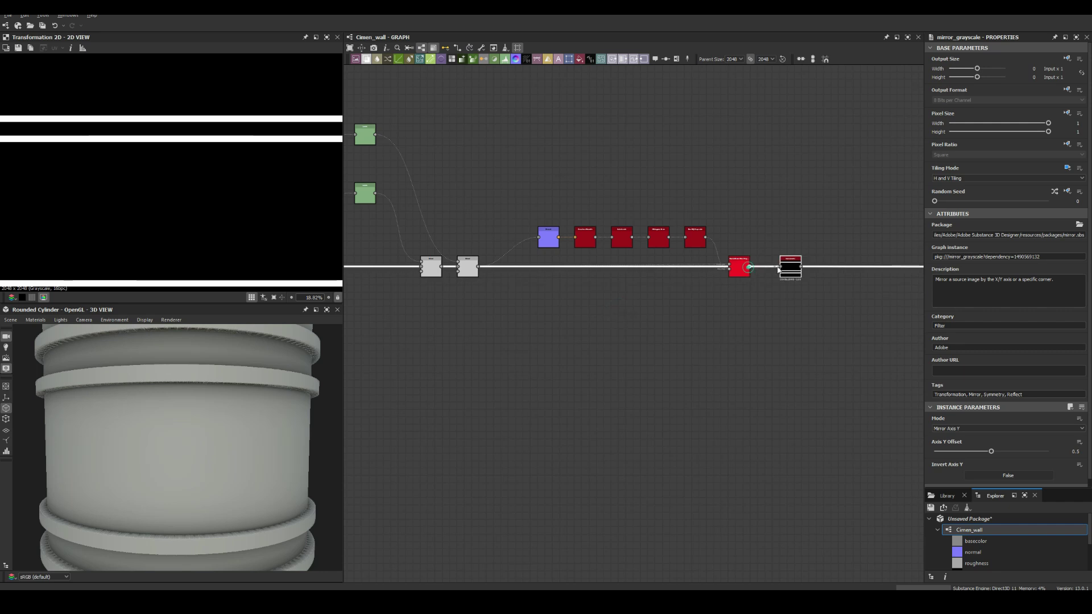
left_click(785, 268)
scroll(652, 331, "down", 3)
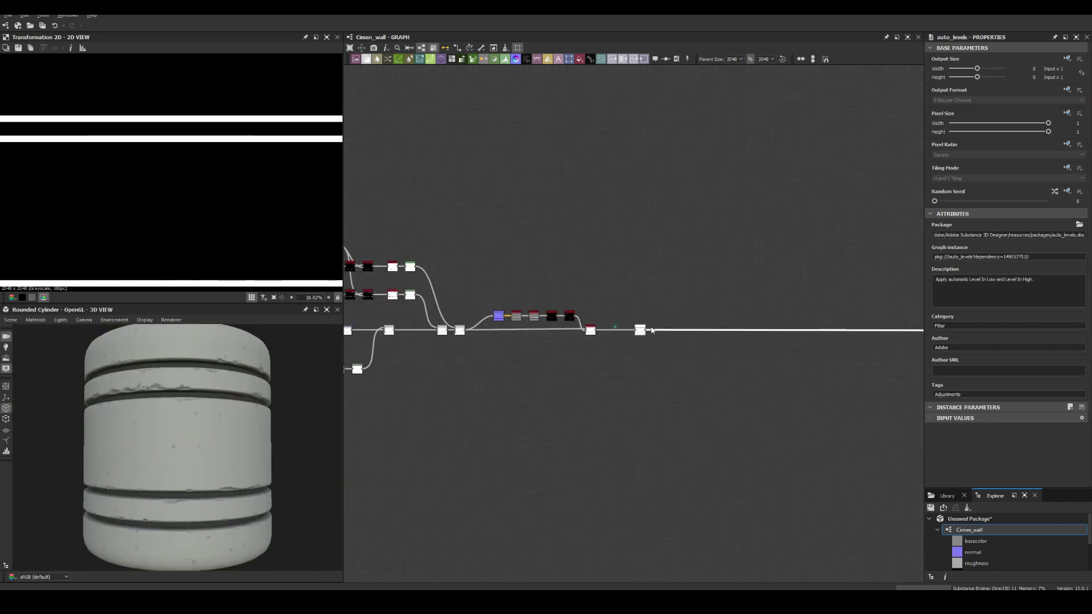
scroll(427, 318, "up", 3)
double_click(529, 359)
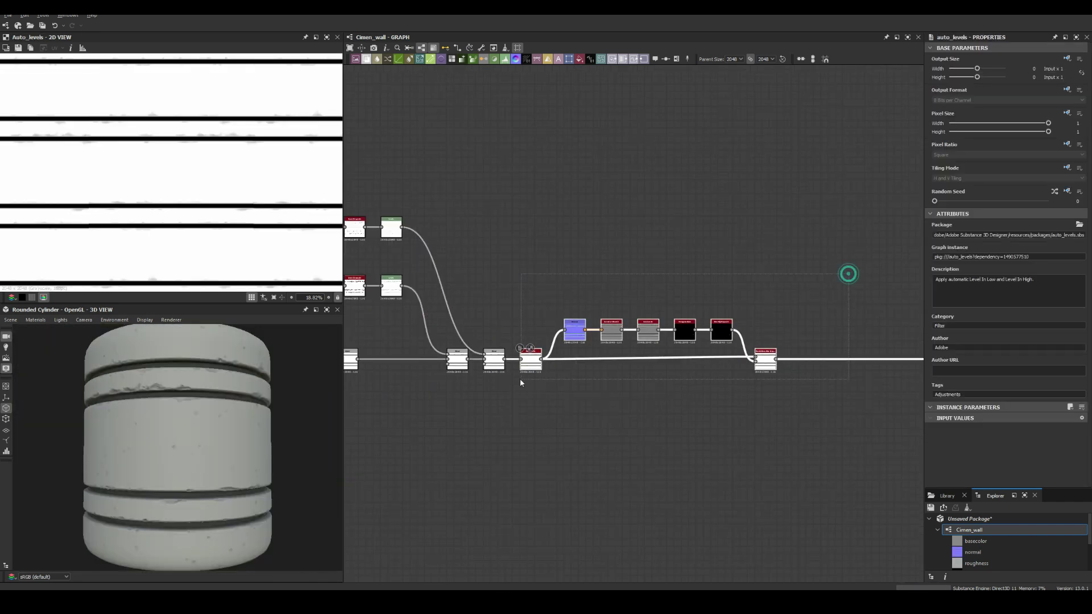
mouse_move(569, 346)
middle_mouse_down()
mouse_move(774, 319)
mouse_move(671, 222)
middle_mouse_up()
Step: Add a Waveform 1 node with Samples 1024, lower SizeMax, Noise 0 and Pattern 9
key("space")
type("waveform")
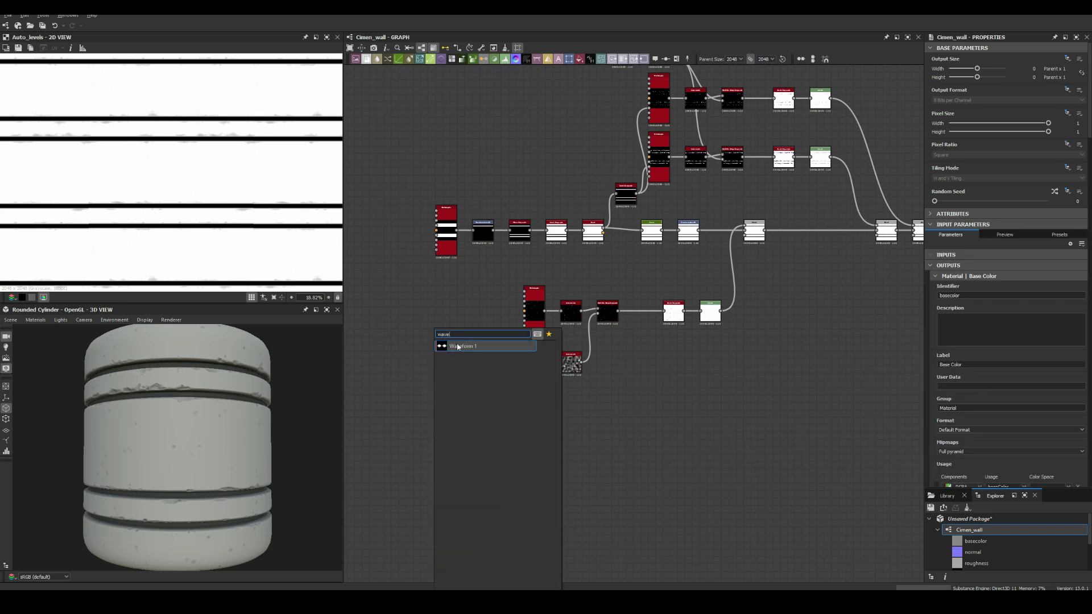
key("Return")
left_click_drag(962, 428, 1048, 427)
scroll(1001, 398, "down", 1)
left_click_drag(972, 401, 953, 401)
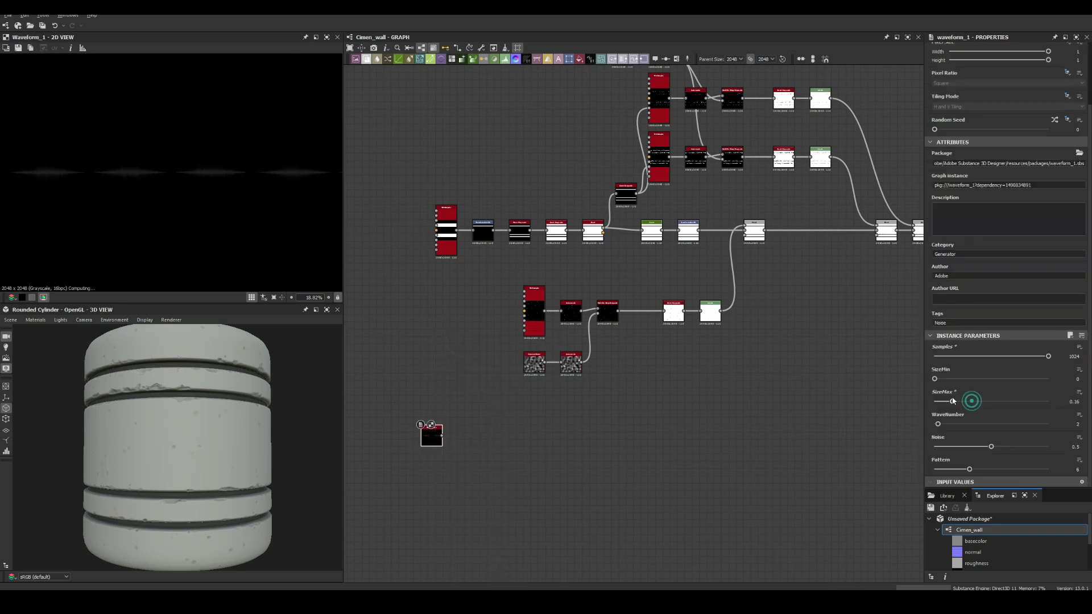
left_click(935, 446)
left_click_drag(970, 470, 996, 470)
left_click(251, 297)
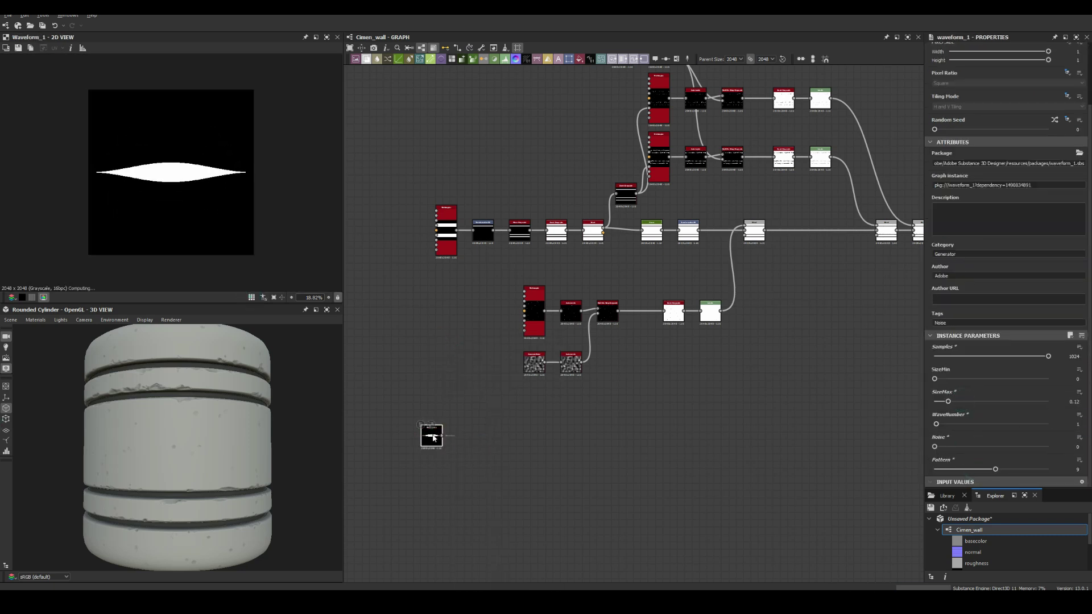
Step: Chain a Blur and an Auto Levels node after the waveform
key("space")
type("blur")
key("Return")
key("space")
type("auto levels")
key("Return")
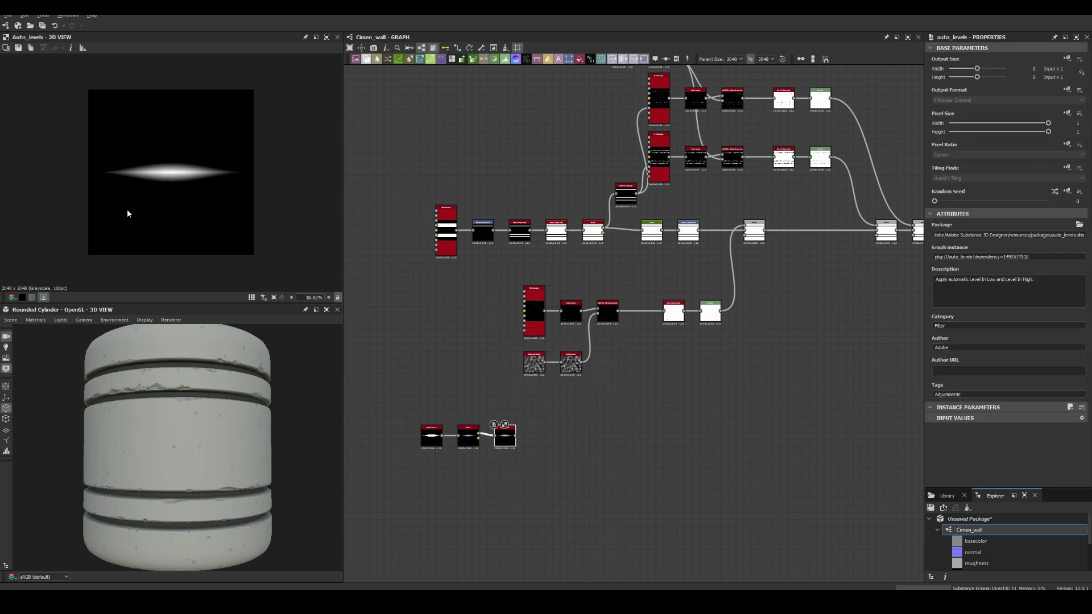
scroll(127, 213, "up", 5)
scroll(470, 414, "down", 2)
Step: Add a Normal node after the last Auto Levels
key("space")
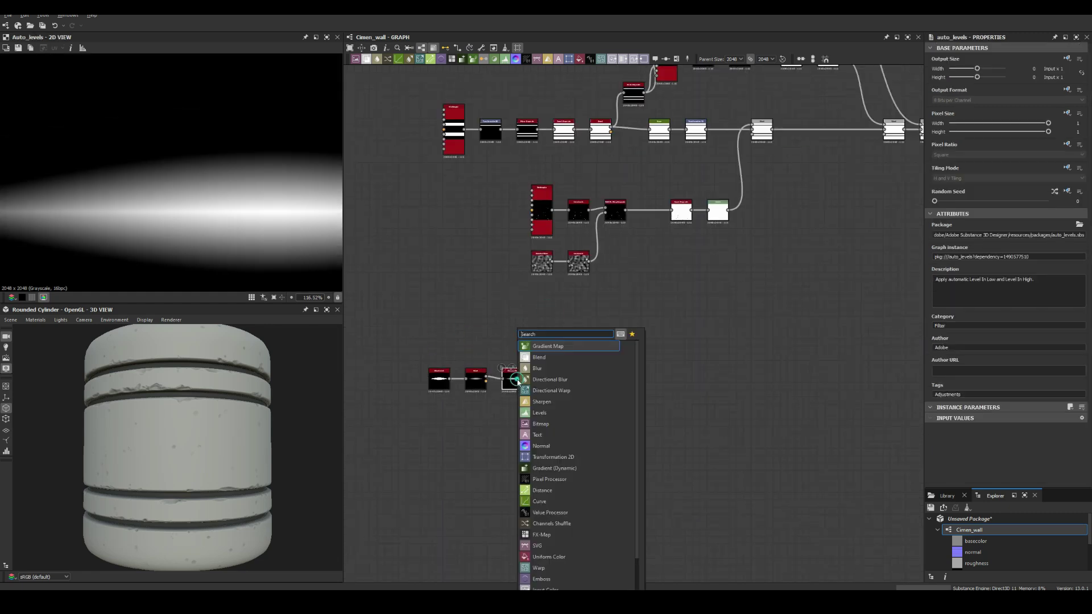
type("normal")
left_click(558, 346)
scroll(551, 511, "up", 2)
left_click(970, 258)
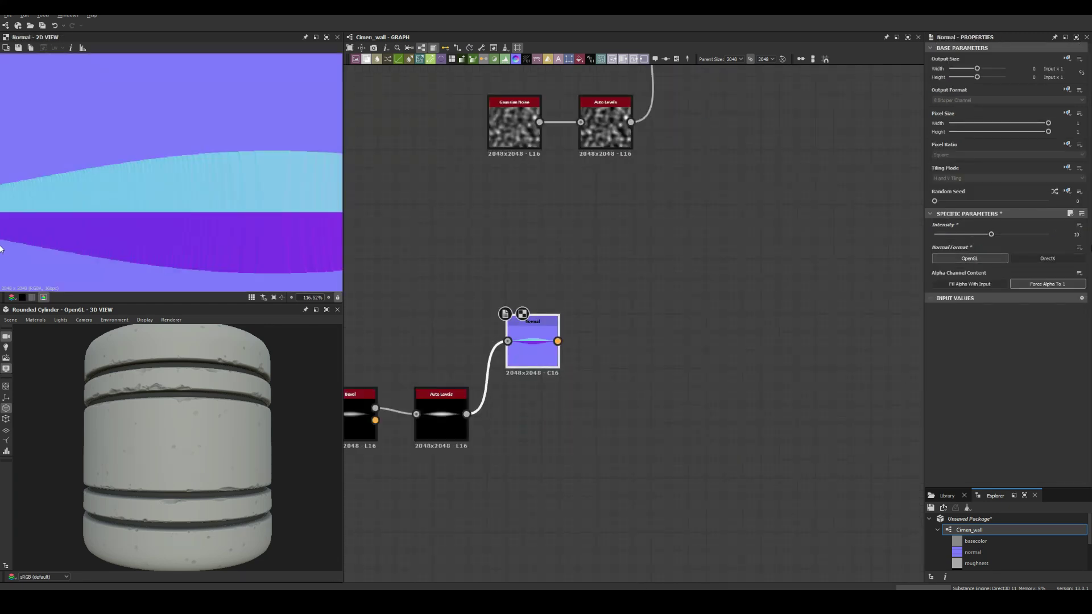
Step: Chain RGBA Split, Auto Levels and Histogram Scan after the Normal node
key("space")
type("rgba split")
key("Return")
key("space")
type("auto levels")
key("Return")
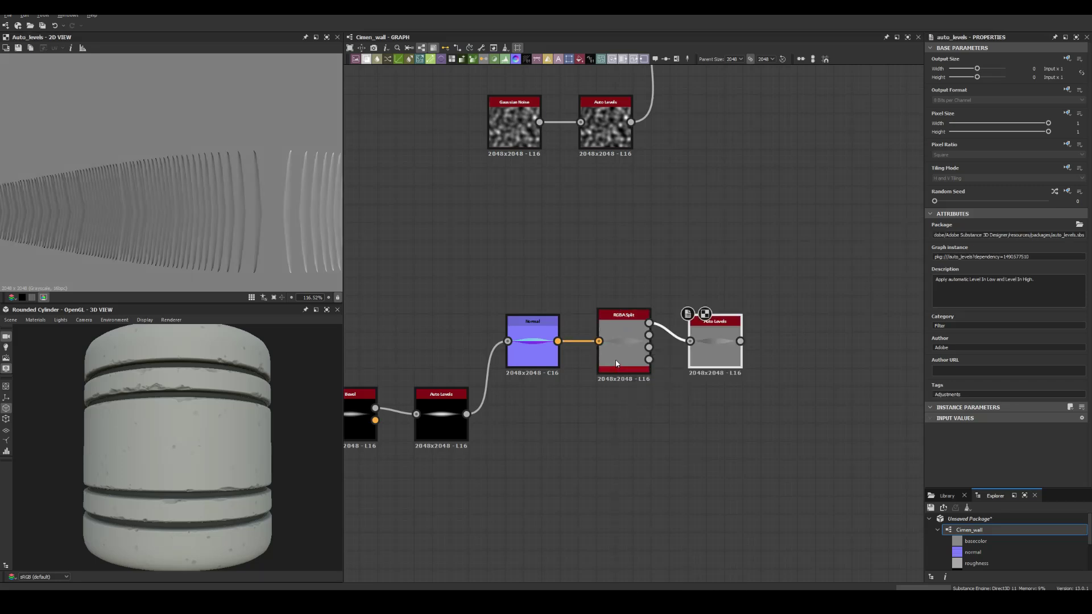
key("space")
type("histogram scan")
key("Return")
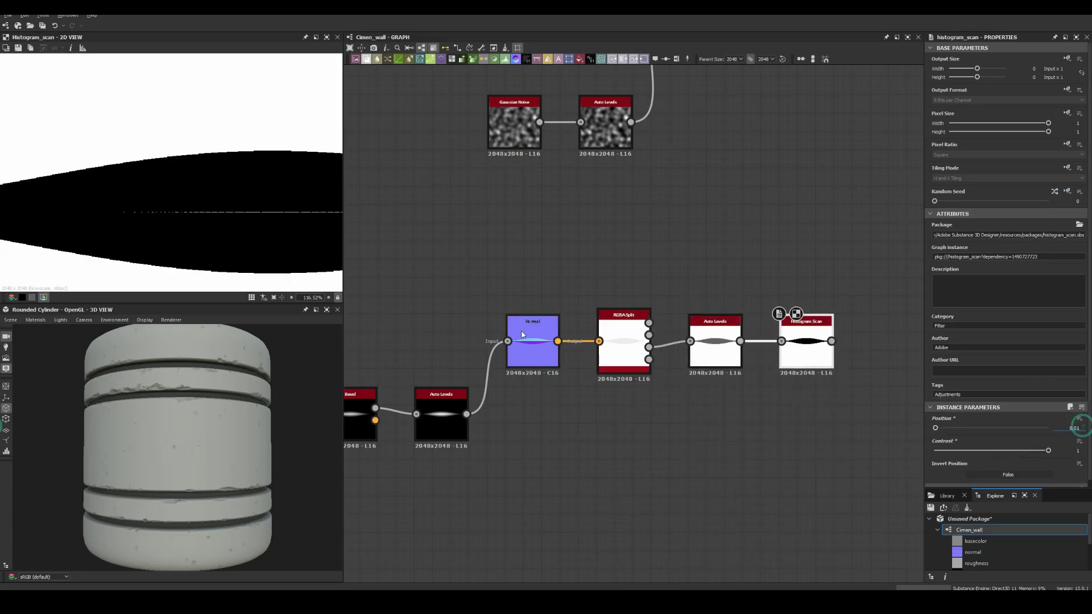
Step: Add Invert Grayscale, Blur HQ Grayscale and Auto Levels, with Blur HQ intensity 0.96
scroll(603, 352, "down", 2)
type("invert grayscaleblur hq grayscaleauto levels")
left_click(729, 351)
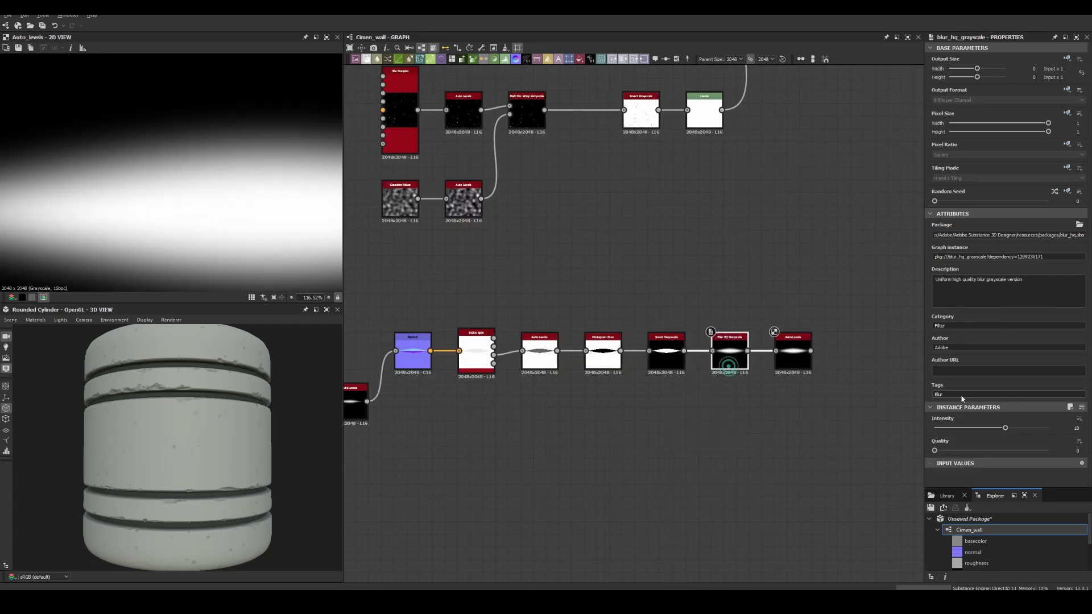
left_click_drag(1006, 428, 942, 428)
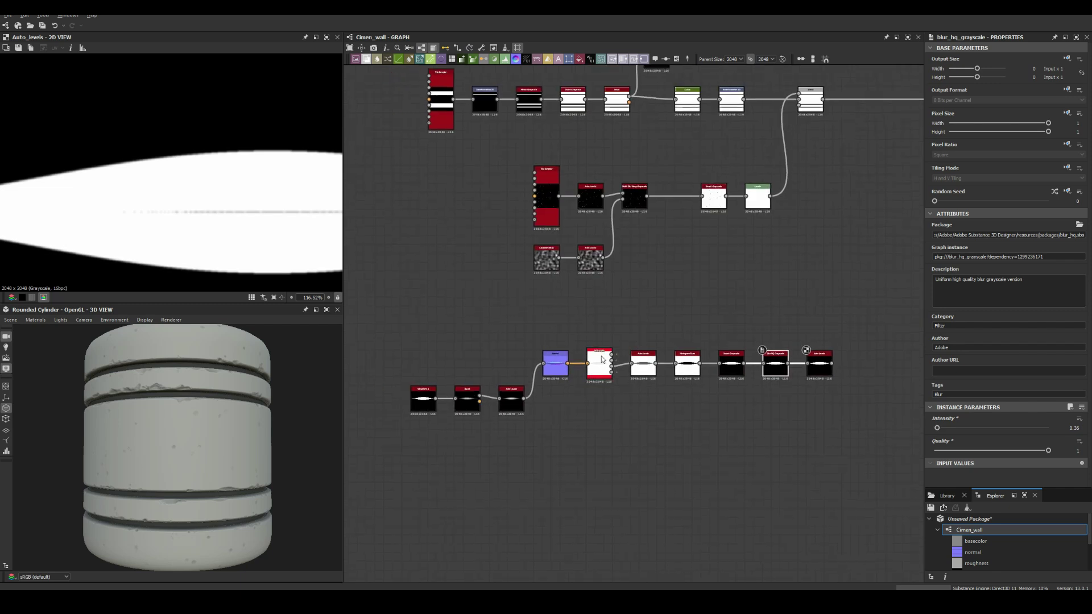
Step: Add a Blend node after the last Auto Levels
key("space")
type("blend")
key("Return")
scroll(641, 309, "down", 1)
Step: Add a Shape node squashed to a thin line with Size Y 0.005
key("space")
type("shape")
key("Return")
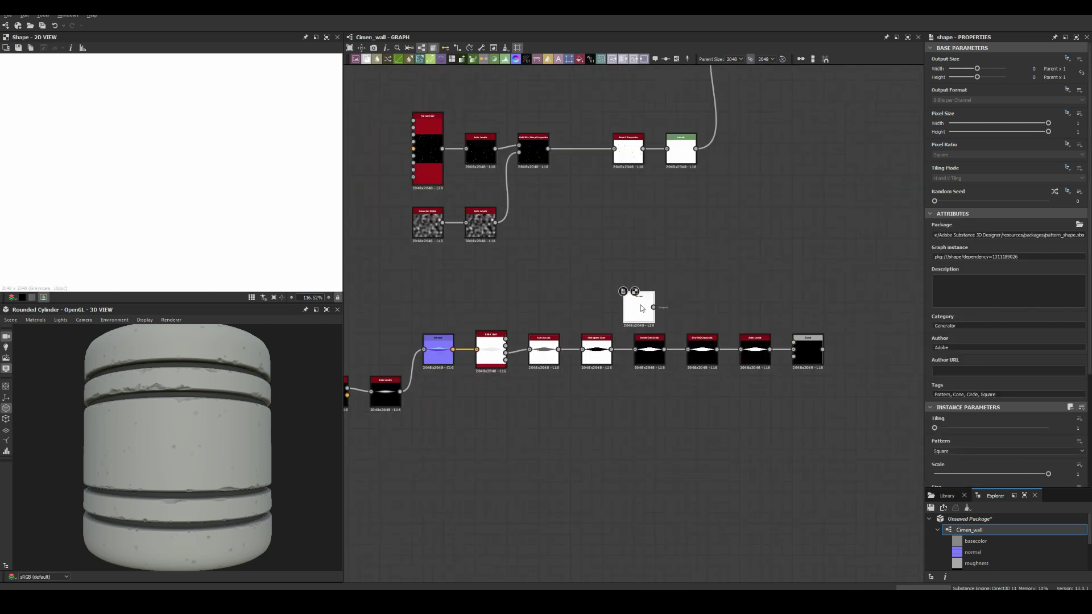
scroll(1072, 403, "down", 3)
key("Return")
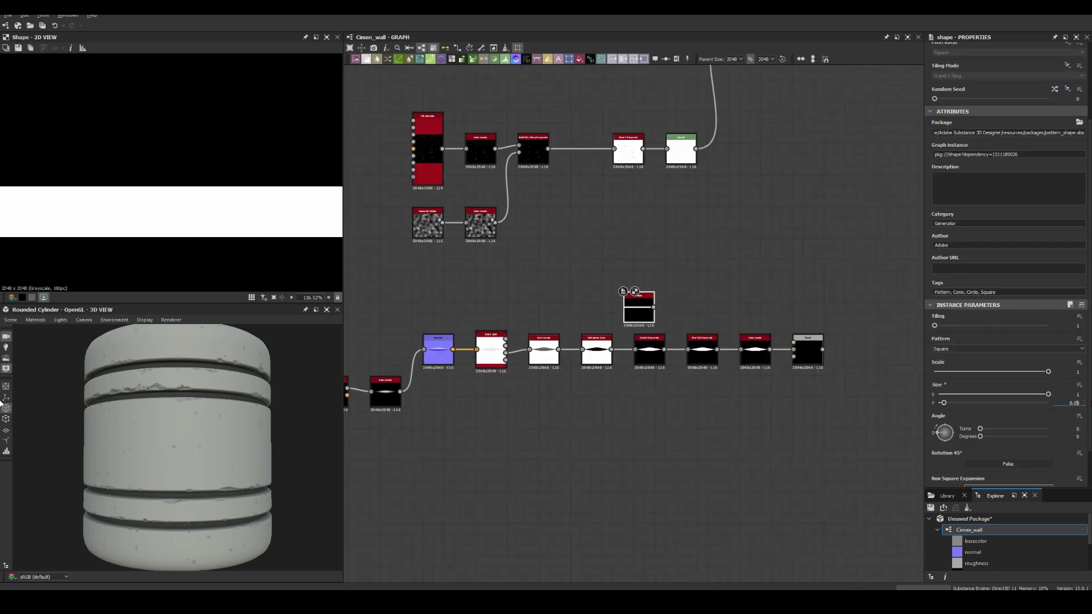
type("0.005")
key("Return")
Step: Duplicate Blur HQ Grayscale and Auto Levels to soften the Shape line into the Blend
scroll(797, 350, "up", 4)
double_click(808, 341)
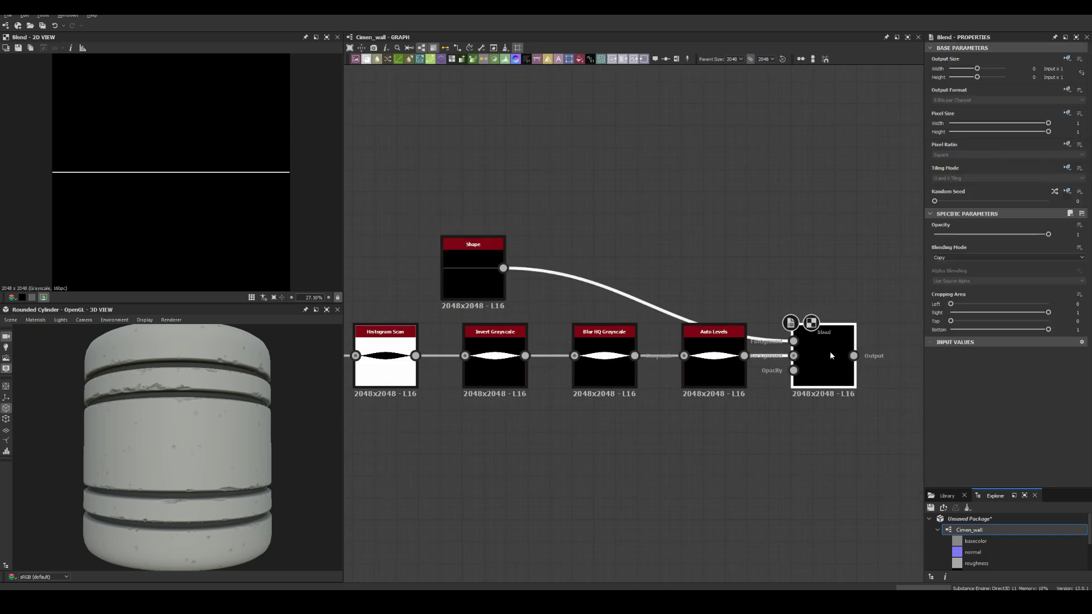
key("ctrl+d")
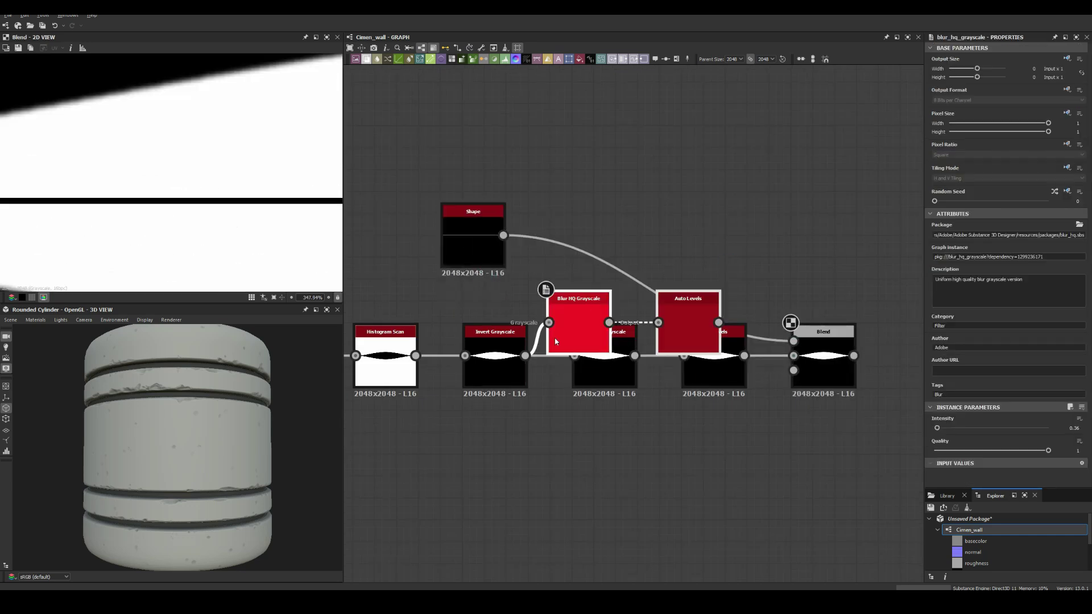
left_click_drag(605, 341, 604, 246)
mouse_move(744, 246)
left_mouse_down()
mouse_move(838, 326)
mouse_move(791, 319)
left_mouse_up()
scroll(693, 287, "down", 5)
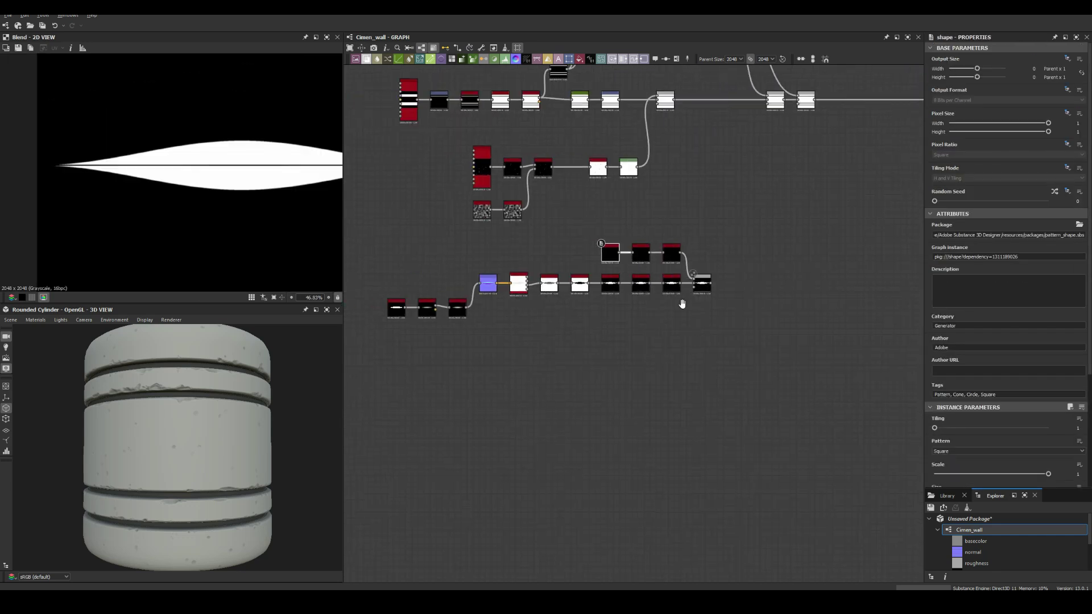
Step: Add a Non Uniform Blur Grayscale using the Blend as Blur Map, intensity 0.5
key("space")
type("blur")
left_click(739, 341)
left_click_drag(847, 257, 861, 313)
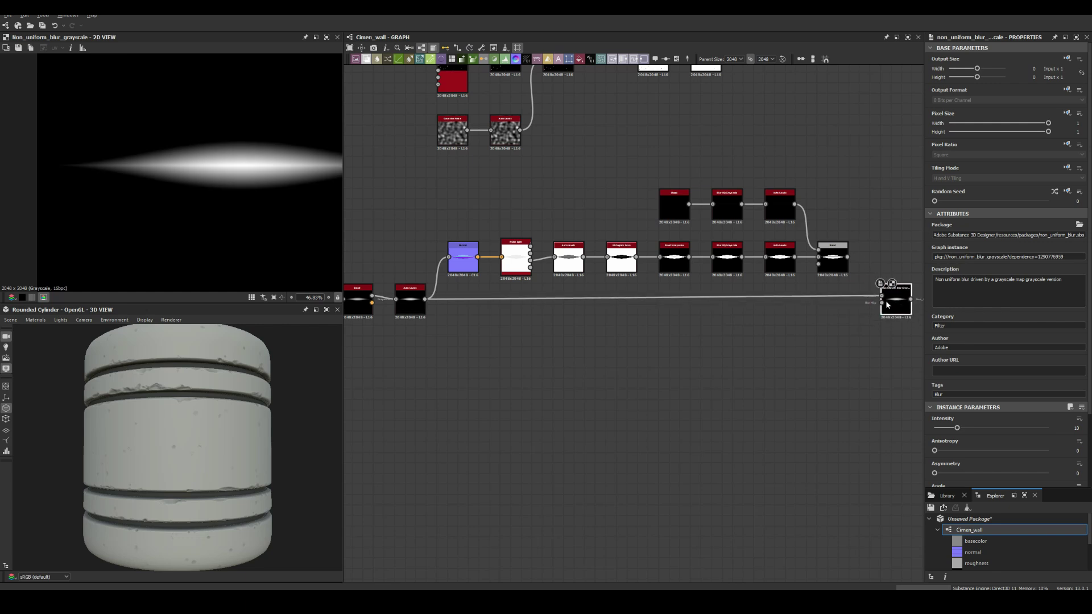
middle_click_drag(886, 300, 611, 320)
left_click_drag(958, 342, 940, 341)
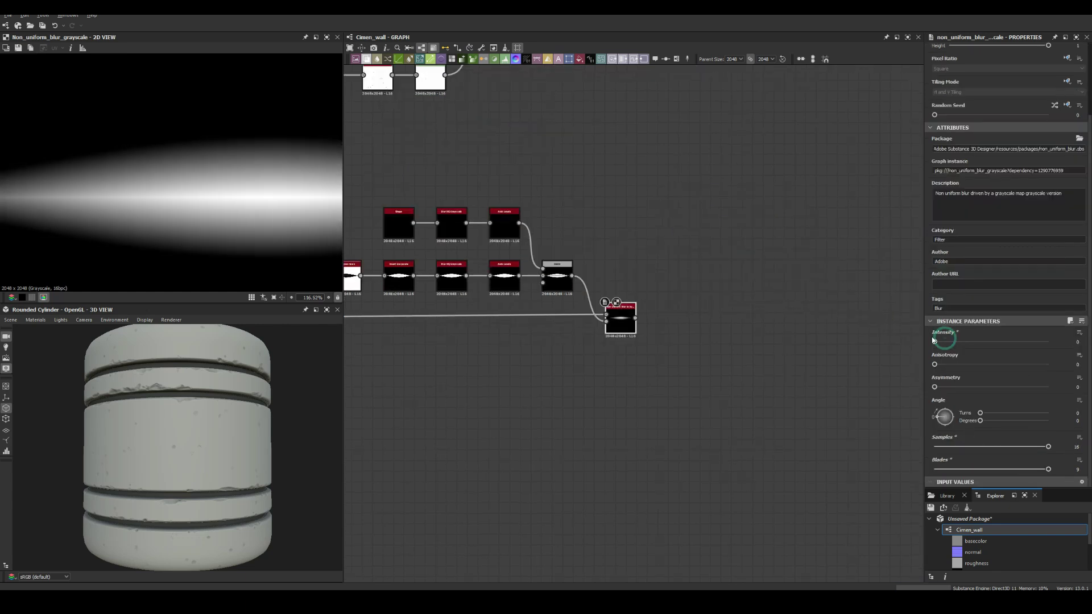
double_click(1053, 337)
type("0.5")
key("Return")
scroll(716, 233, "down", 5)
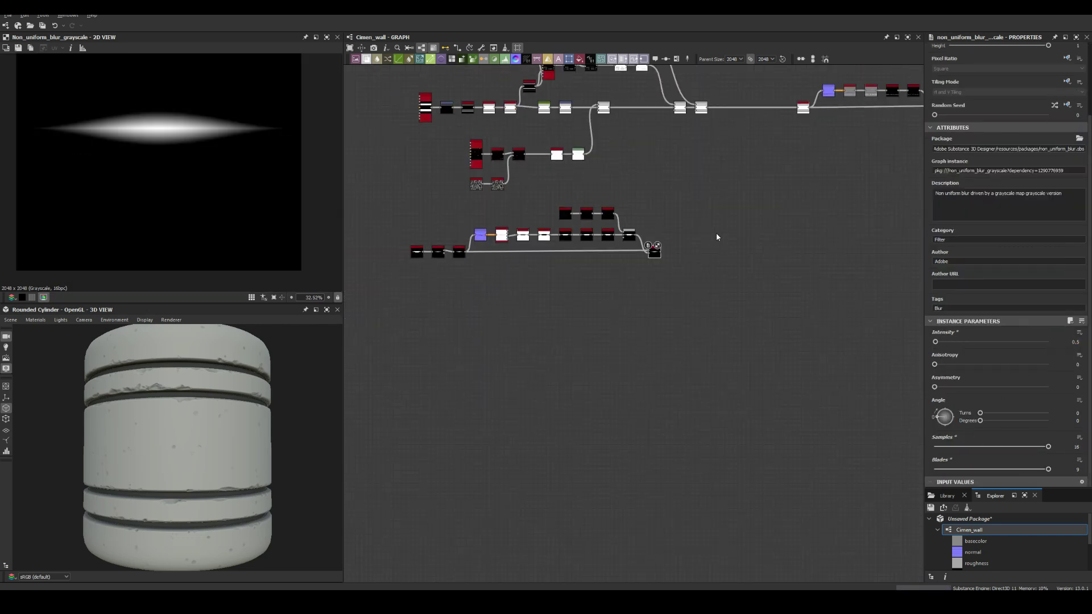
scroll(710, 317, "up", 2)
middle_click_drag(709, 317, 555, 358)
Step: Add a Directional Warp after the blurred streak, with a Transformation 2D inserted before it
scroll(555, 359, "up", 4)
key("space")
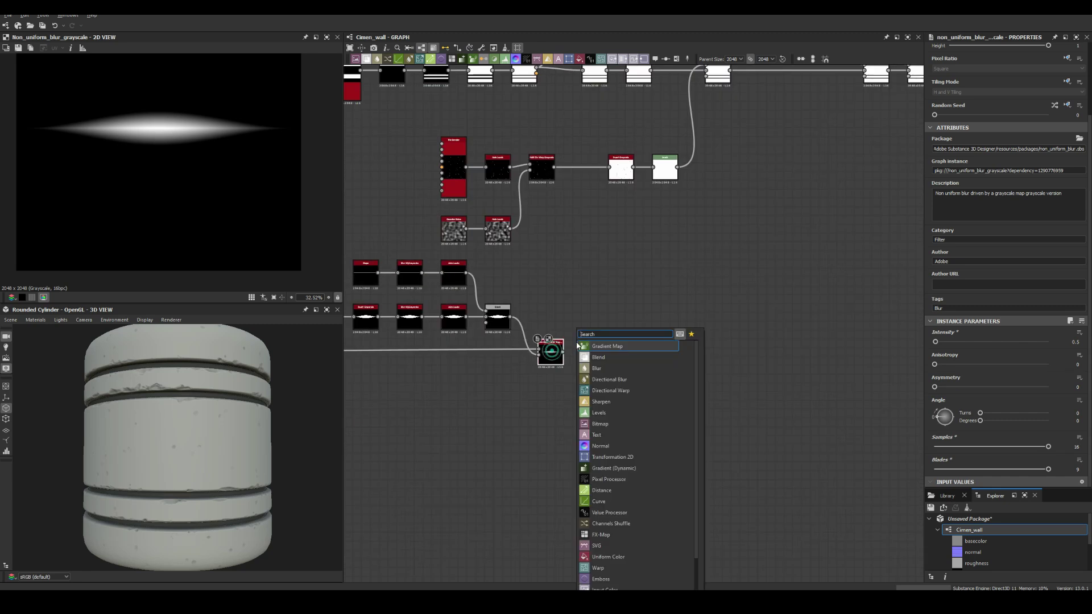
left_click(586, 357)
scroll(569, 353, "up", 4)
left_click(522, 370)
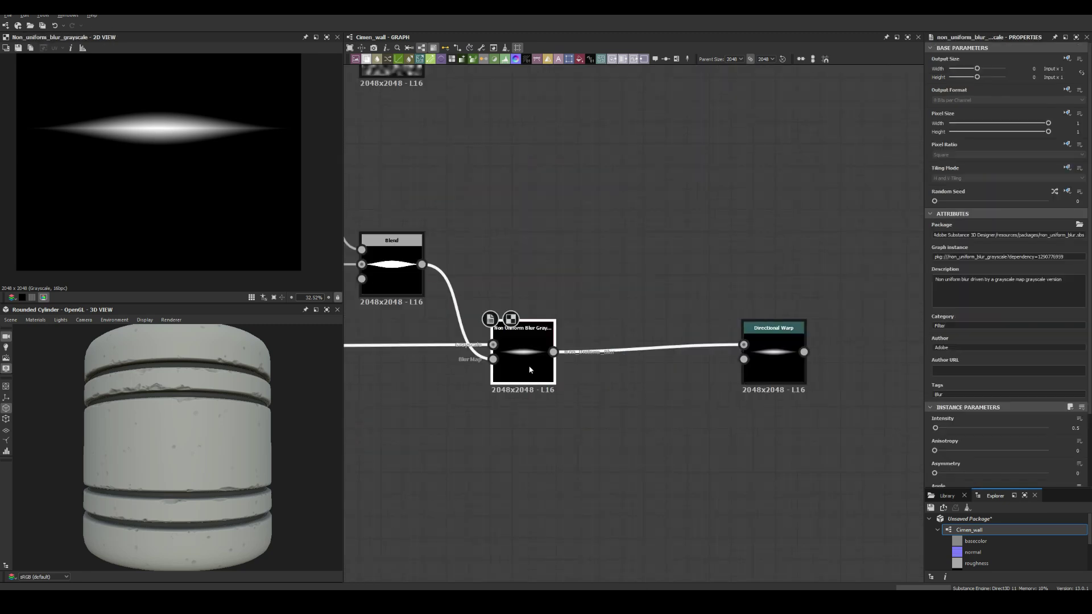
key("space")
left_click(538, 500)
Step: Drive the warp intensity with a Shape disc blurred by Blur HQ Grayscale, and preview the warp
key("space")
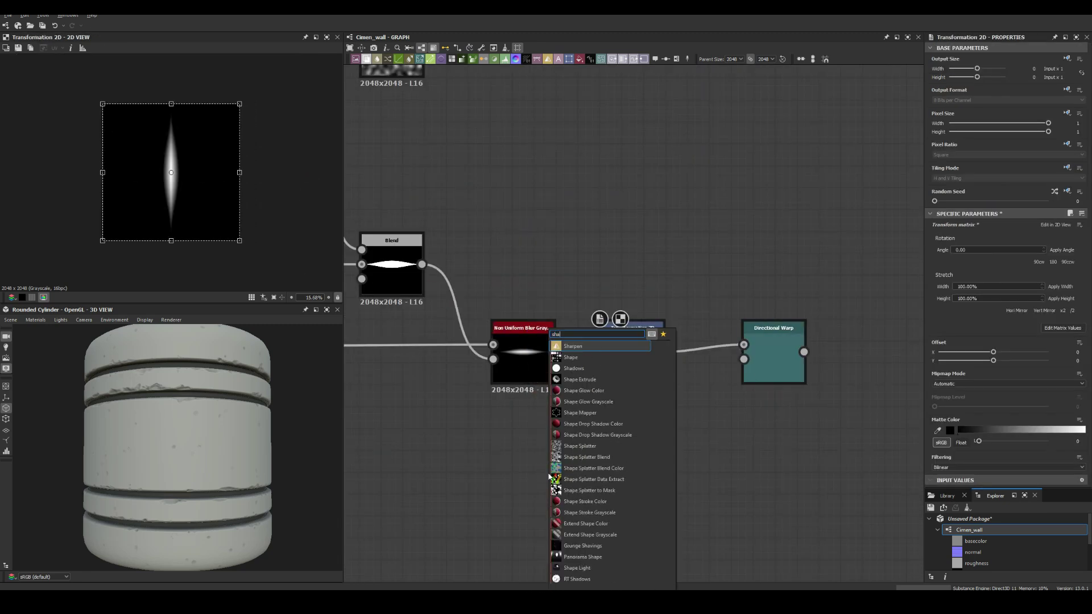
left_click(568, 455)
key("space")
left_click(561, 491)
left_click_drag(555, 491, 415, 499, "shift")
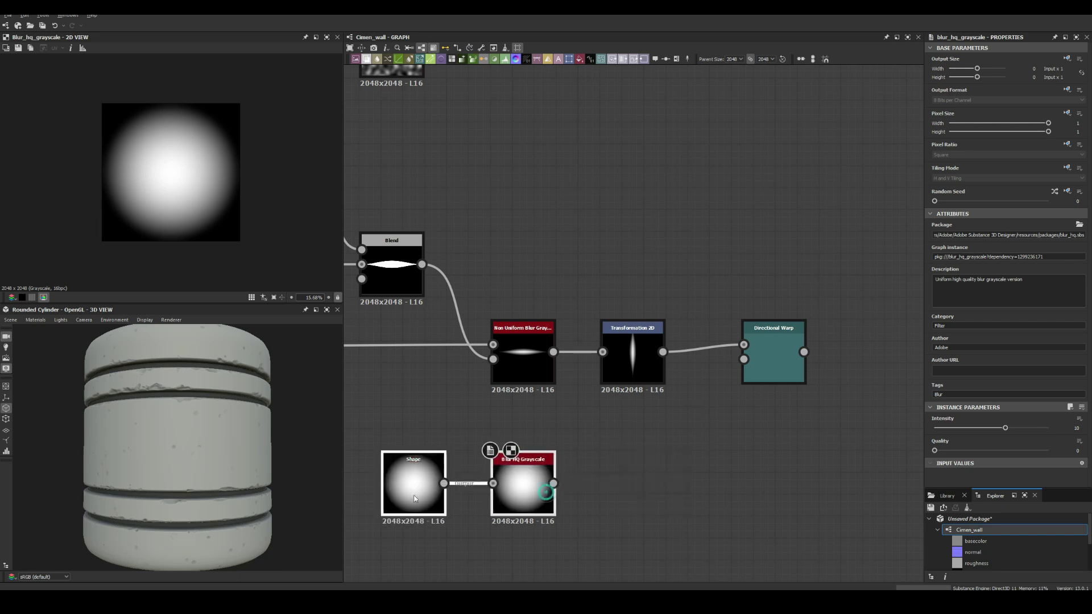
left_click_drag(742, 361, 744, 360)
double_click(774, 367)
Step: Duplicate the Directional Warp twice to make three crescent variants
middle_click_drag(569, 285, 688, 115)
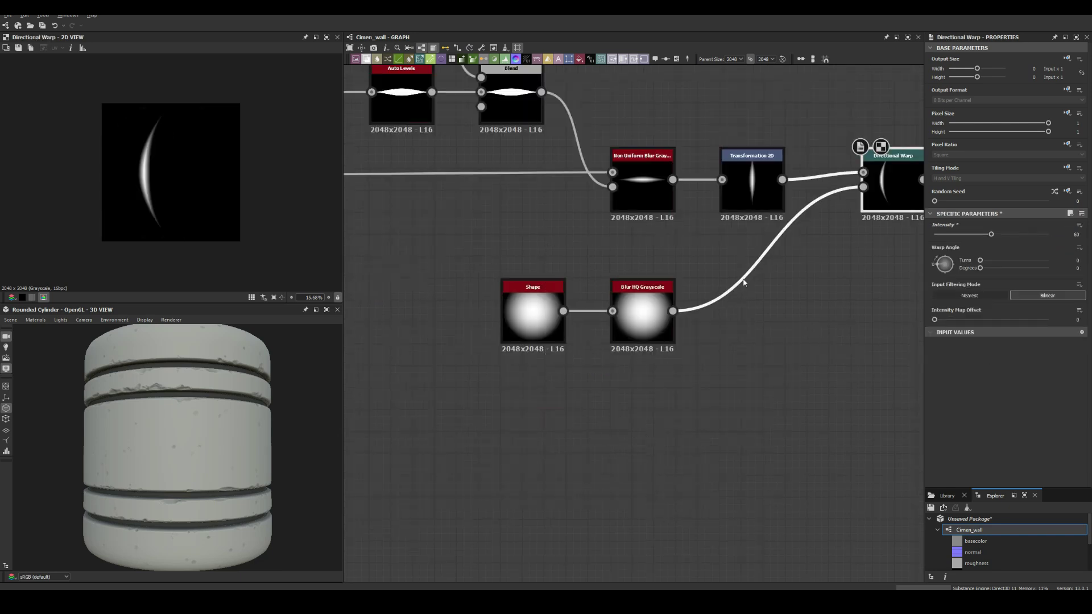
middle_click_drag(882, 204, 685, 234)
key("ctrl+d")
key("ctrl+d")
left_click_drag(697, 403, 696, 415)
left_click(689, 319)
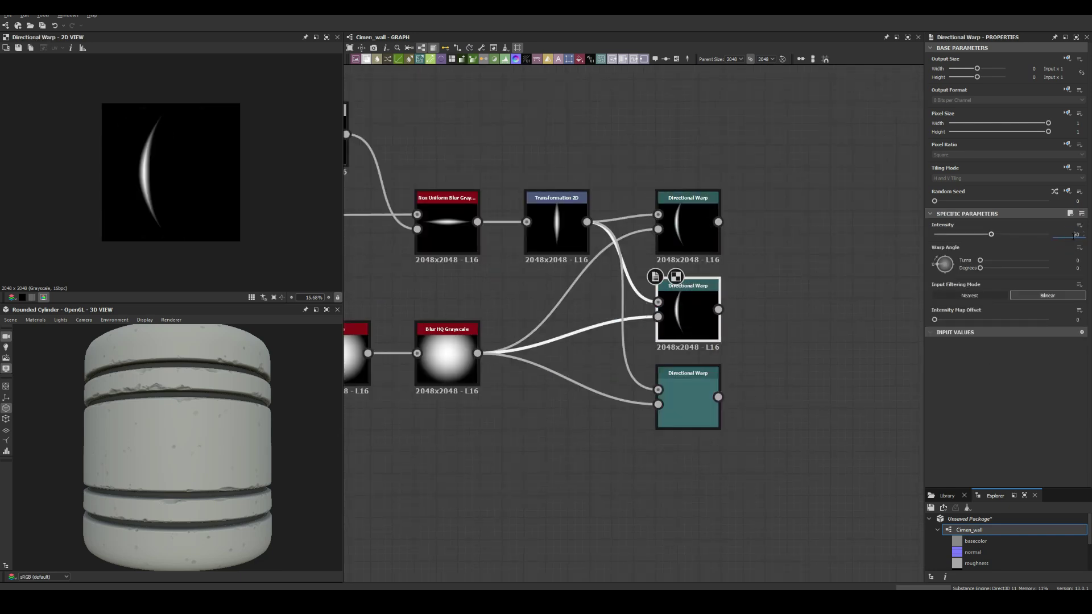
left_click(688, 410)
middle_click_drag(660, 407, 531, 481)
Step: Add a Transformation 2D after the top warp at 50% scale with Offset Y 0.5
left_click(557, 307)
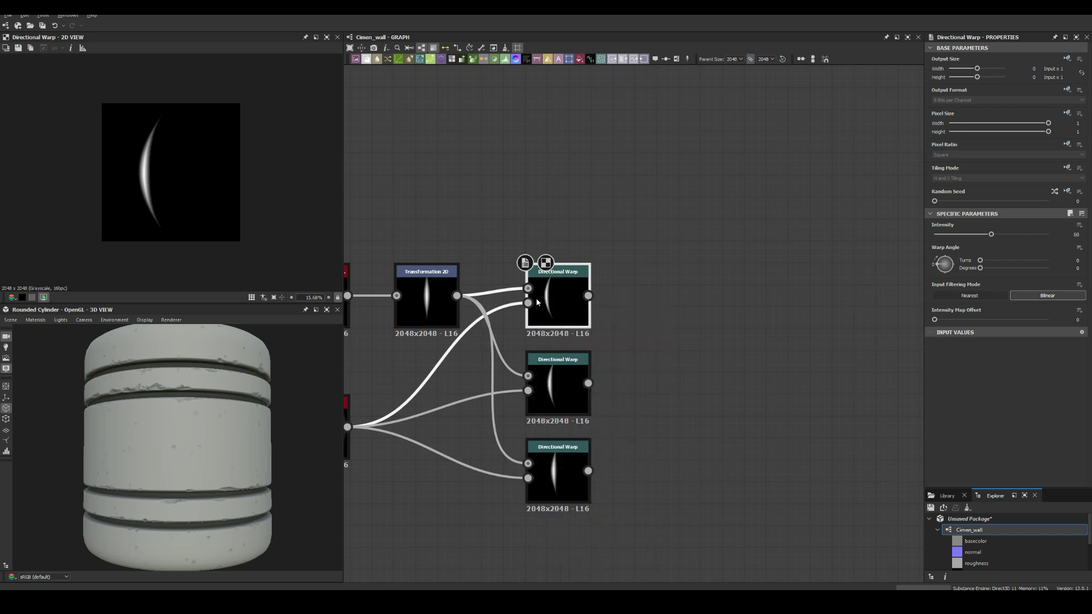
key("space")
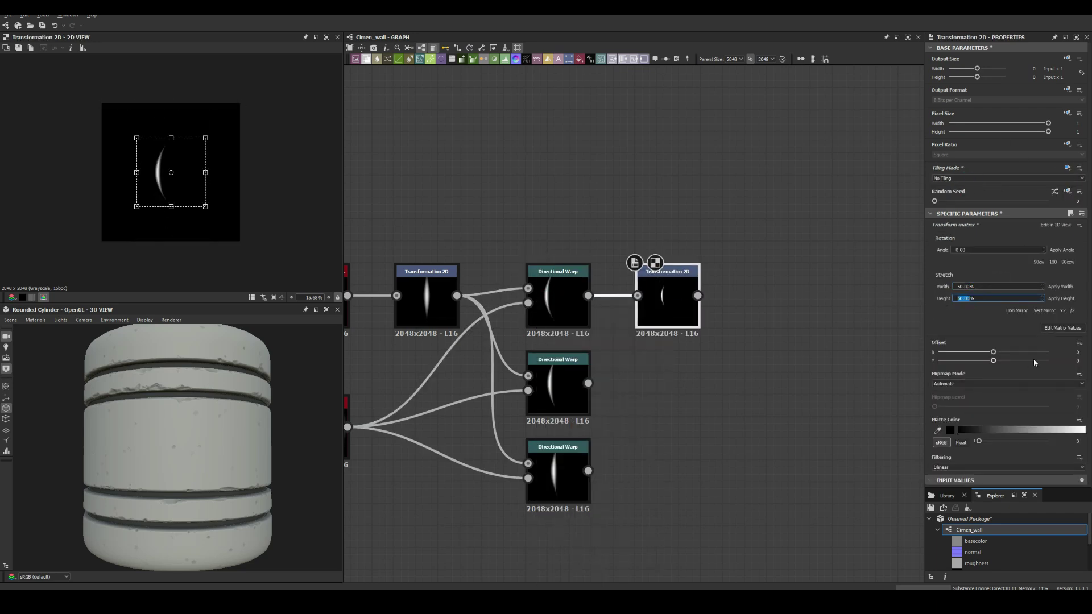
scroll(176, 152, "up", 2)
scroll(186, 157, "down", 2)
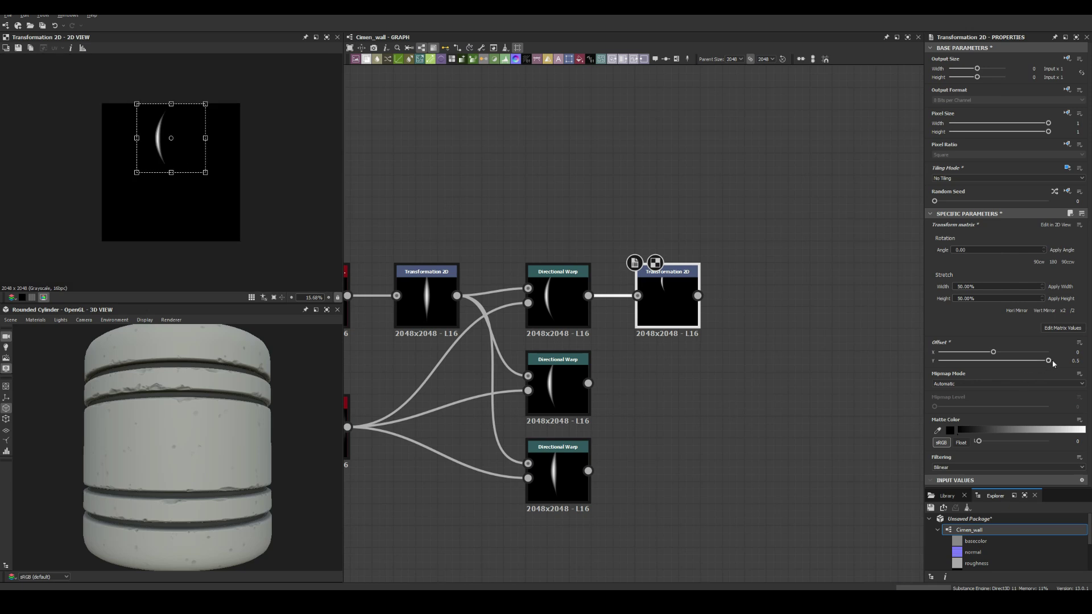
mouse_move(628, 323)
left_mouse_down()
mouse_move(670, 378)
mouse_move(581, 330)
left_mouse_up()
Step: Add a Splatter Circular node fed by the three crescent Transformation 2D outputs
scroll(640, 347, "down", 4)
key("space")
type("spla")
key("Return")
scroll(626, 355, "up", 4)
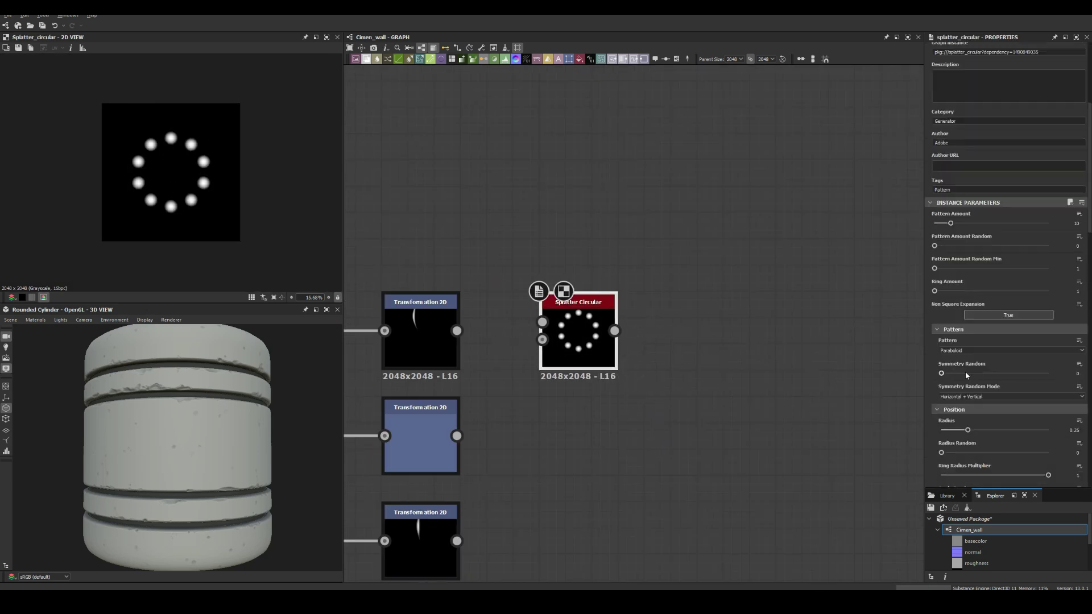
left_click_drag(945, 373, 983, 374)
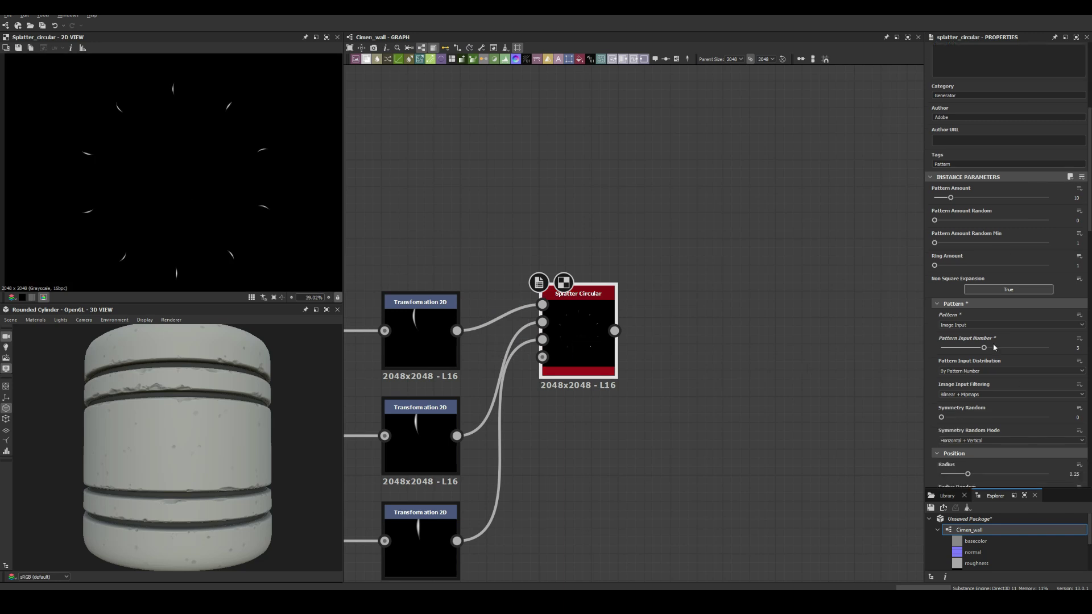
scroll(1075, 392, "down", 5)
scroll(1075, 393, "down", 5)
scroll(1075, 392, "up", 2)
Step: Set the splatter Radius to 0, lower Spread, and set Pattern Amount to 7
left_click_drag(967, 190, 941, 190)
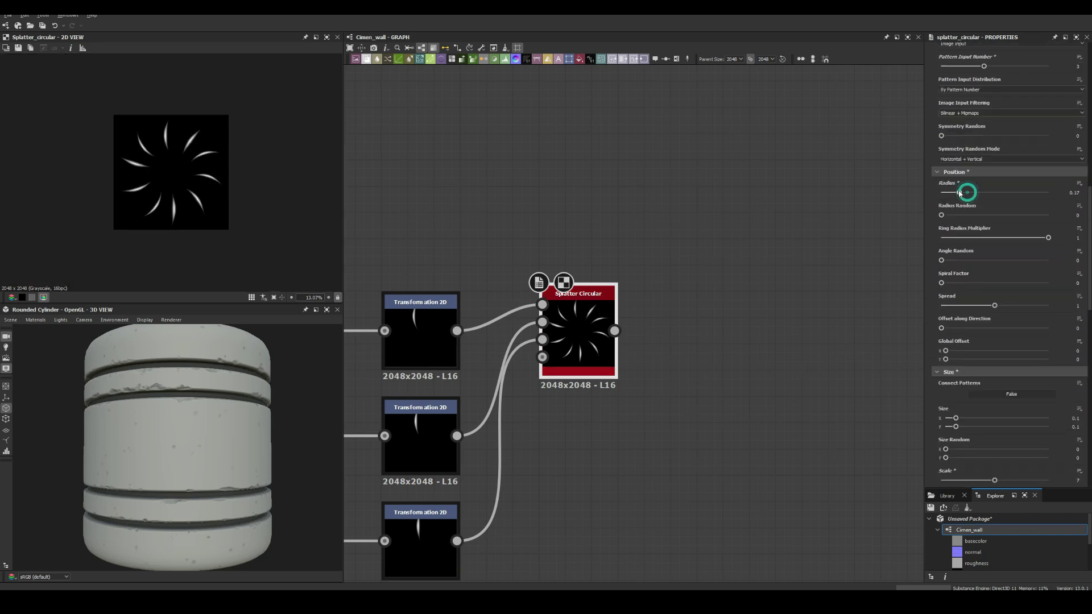
scroll(288, 224, "up", 2)
scroll(288, 224, "up", 3)
scroll(991, 349, "down", 1)
scroll(991, 348, "up", 2)
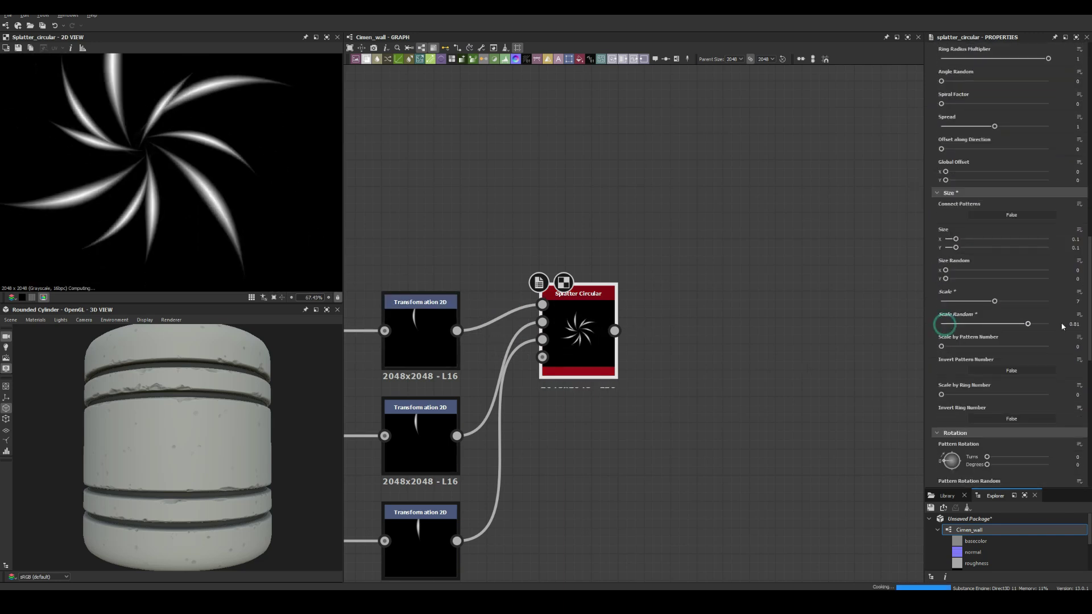
left_click_drag(994, 324, 961, 325)
scroll(1071, 171, "up", 10)
type("7")
key("Return")
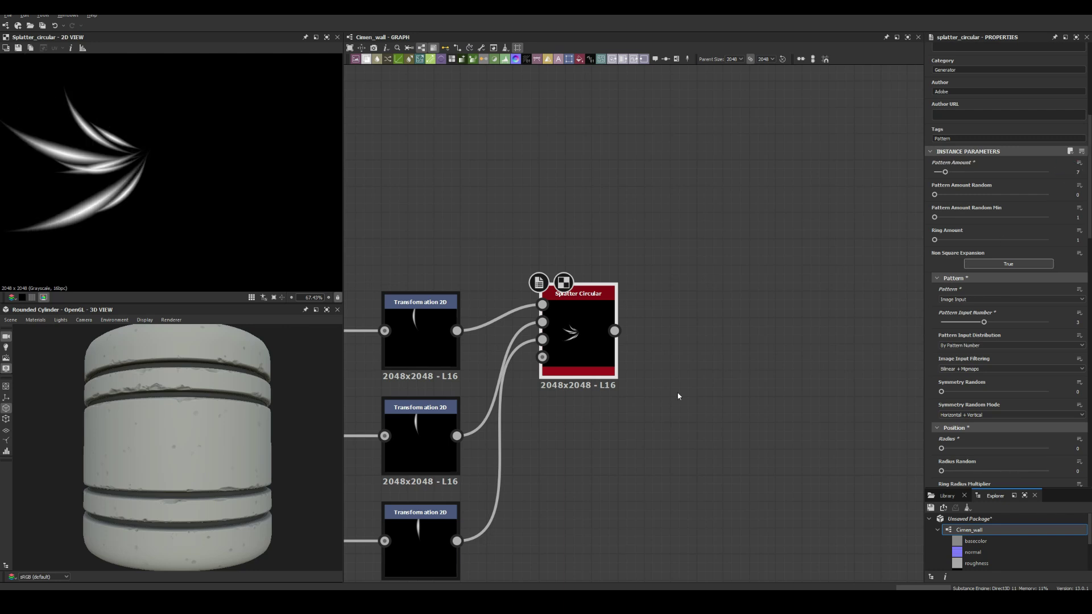
Step: Randomise each piece's rotation and luminance, then duplicate the Splatter Circular
scroll(141, 121, "down", 3)
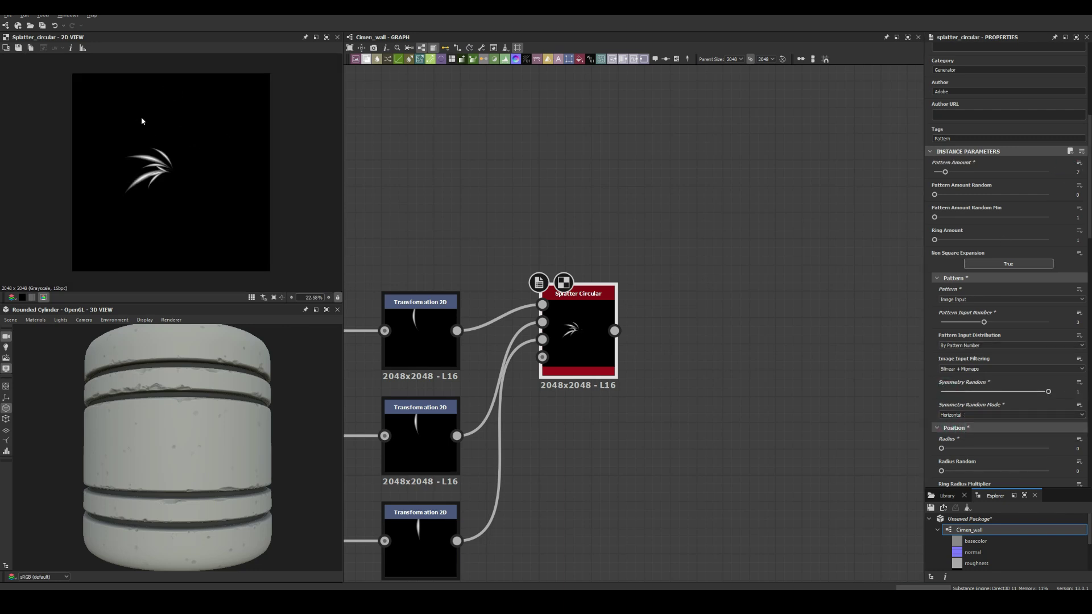
scroll(945, 101, "up", 5)
scroll(948, 101, "down", 10)
scroll(954, 210, "down", 5)
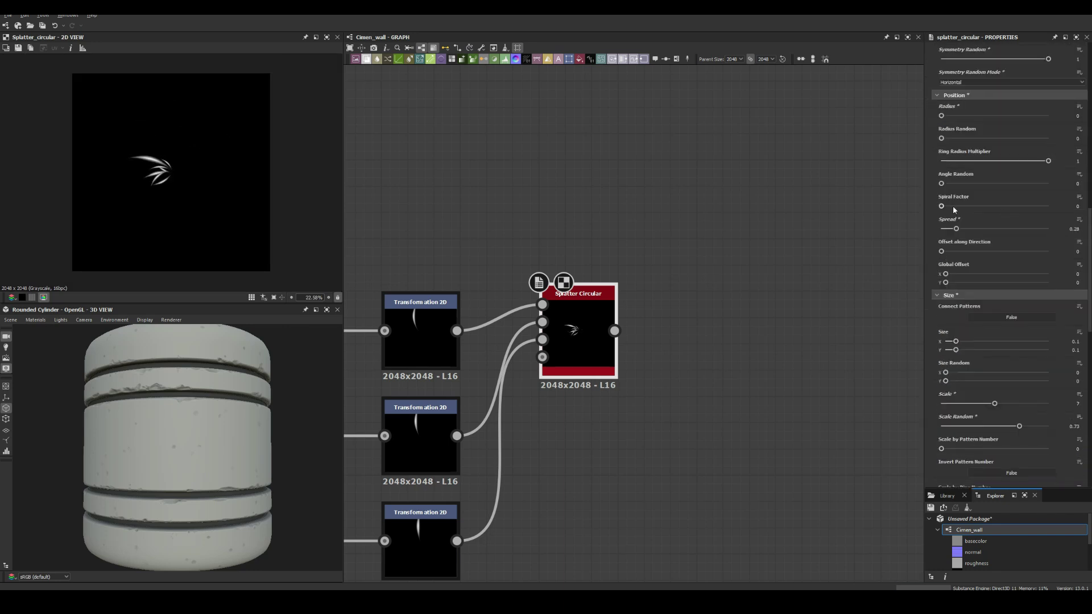
scroll(958, 182, "down", 5)
left_click(991, 362)
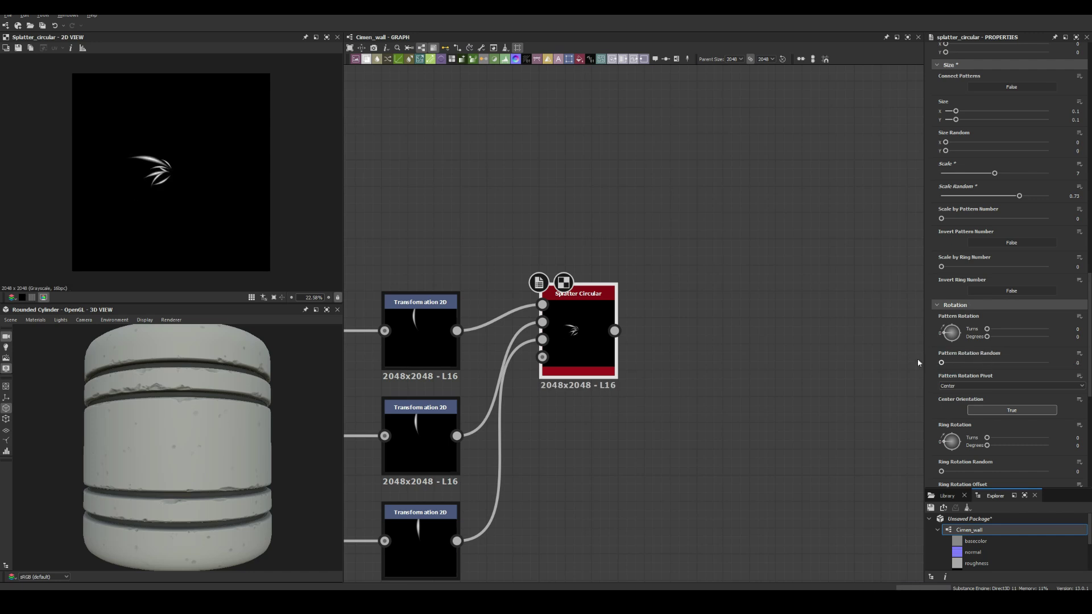
scroll(967, 358, "down", 10)
left_click_drag(978, 282, 1049, 275)
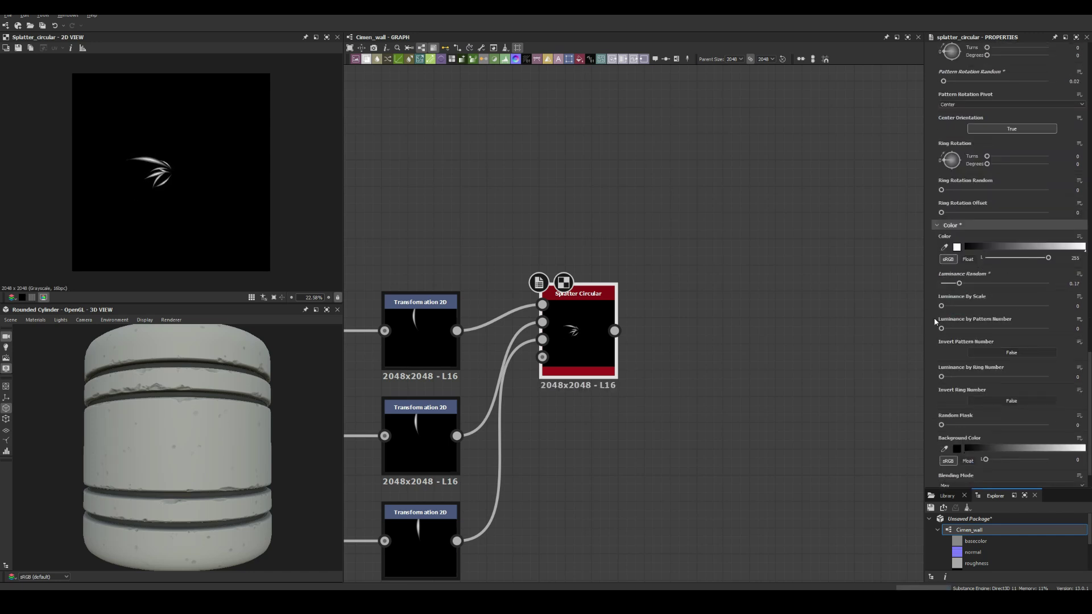
scroll(483, 324, "up", 3)
scroll(997, 200, "up", 5)
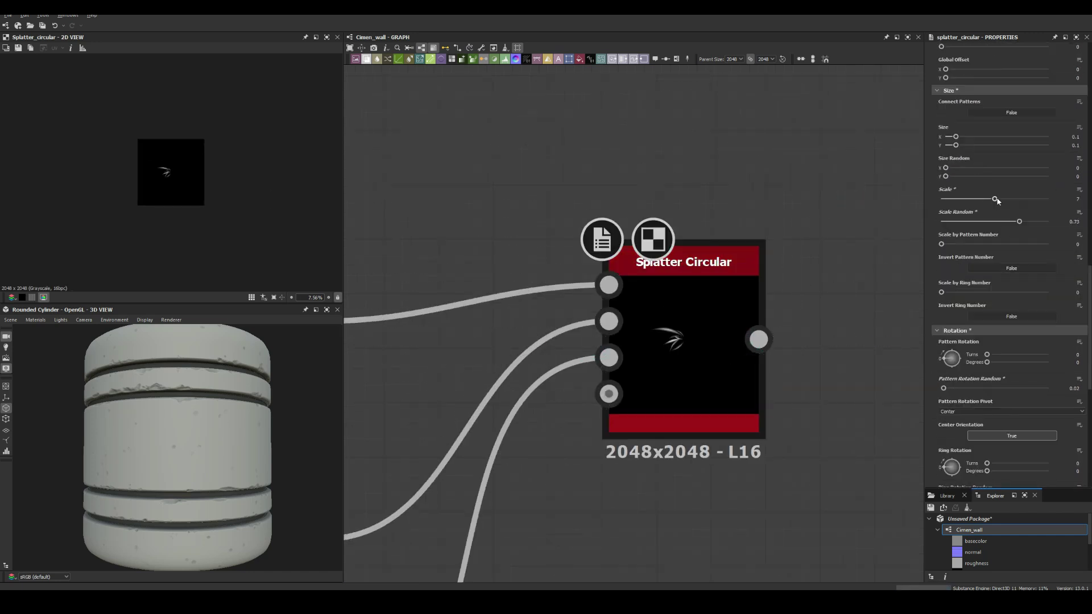
scroll(722, 203, "down", 3)
key("ctrl+d")
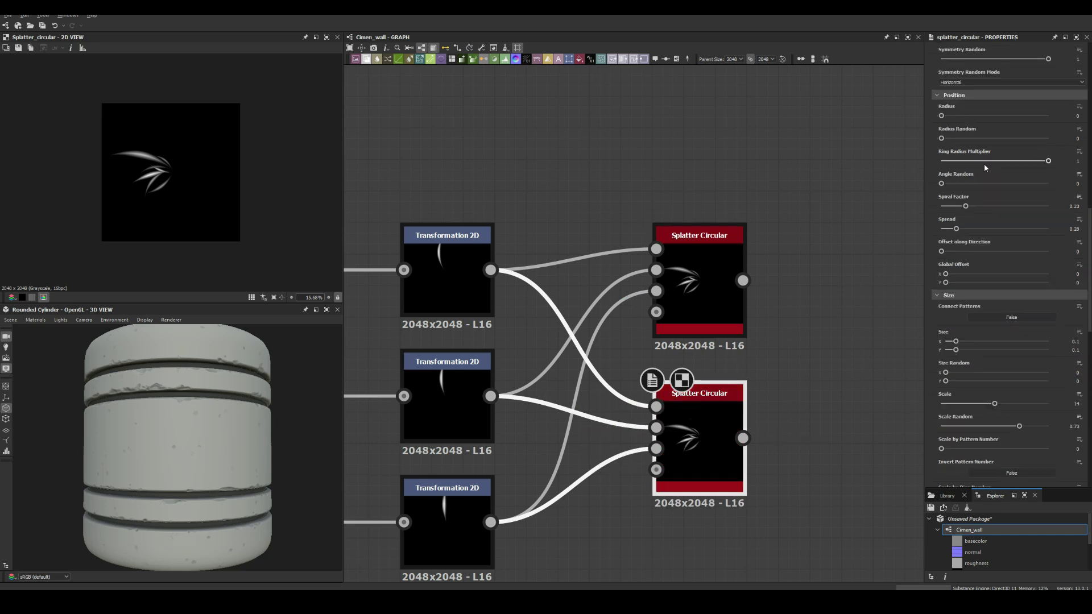
Step: Raise the radius on the upper Splatter Circular copy
scroll(1078, 121, "down", 2)
scroll(946, 192, "up", 5)
left_click(700, 273)
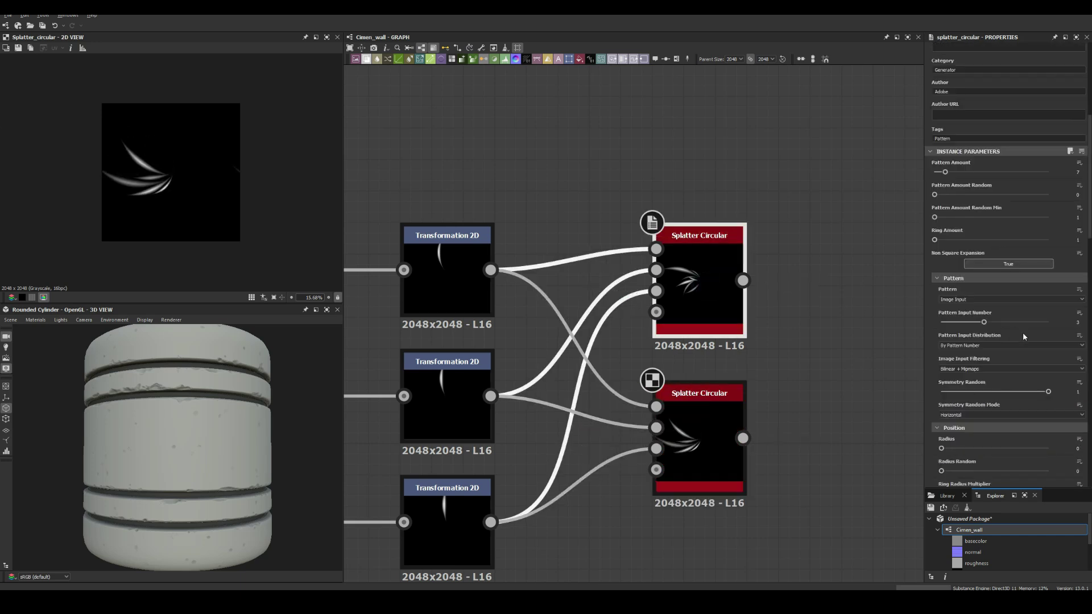
left_click(707, 459)
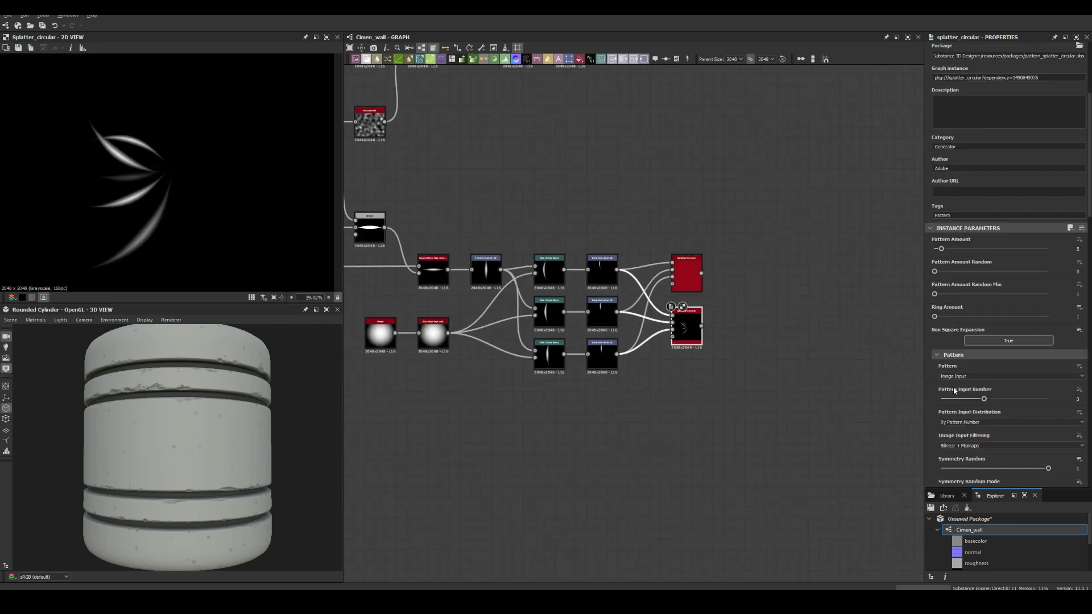
scroll(604, 305, "up", 2)
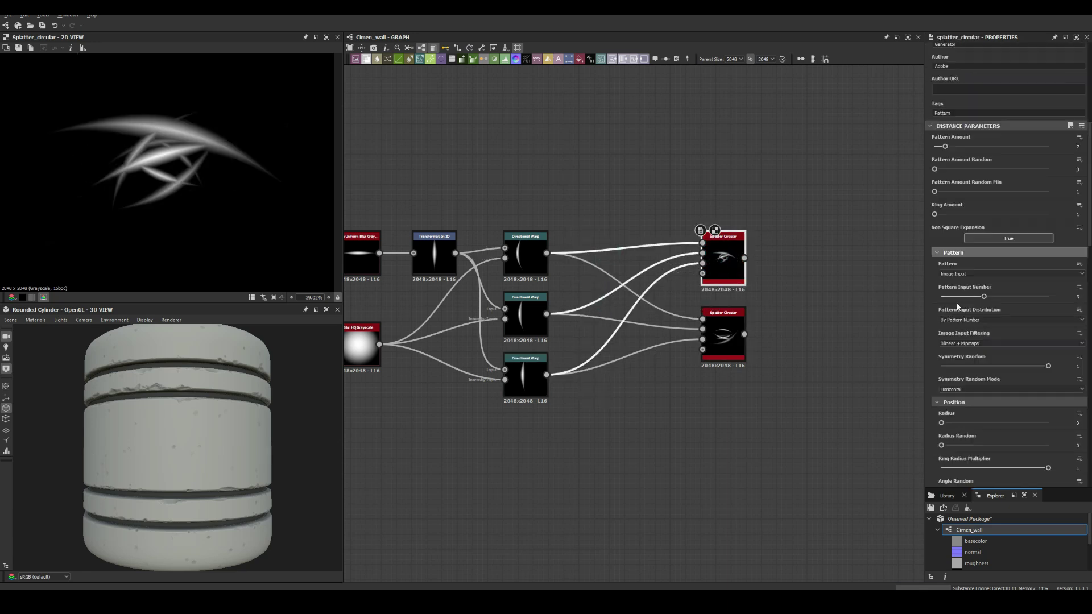
left_click_drag(941, 269, 961, 269)
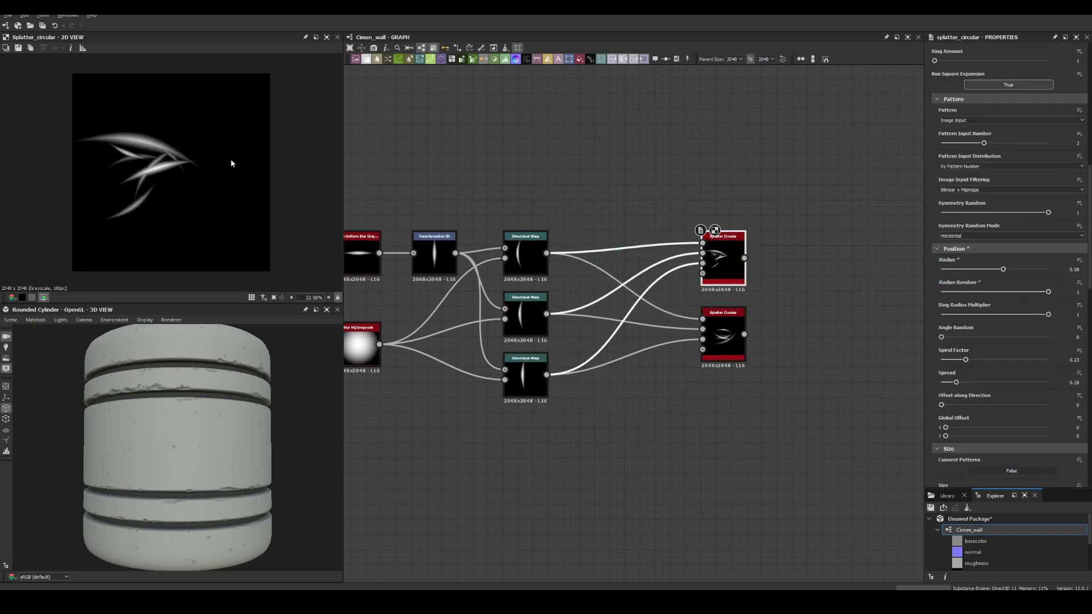
Step: Give the lower splatter a new Random Seed and duplicate it with its inputs
left_click(723, 328)
key("Delete")
key("ctrl+z")
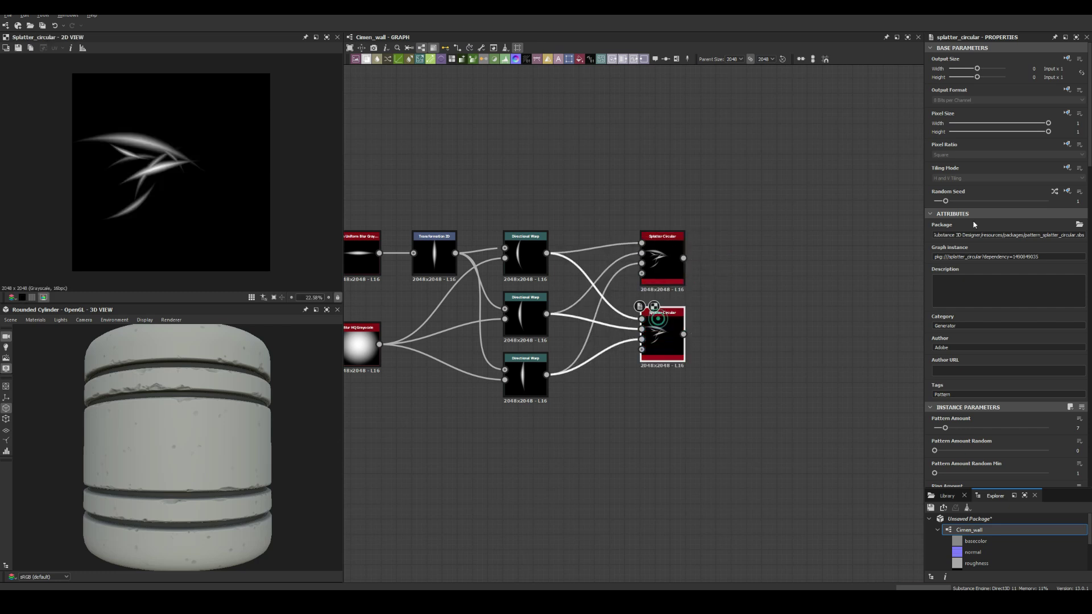
left_click_drag(945, 201, 979, 202)
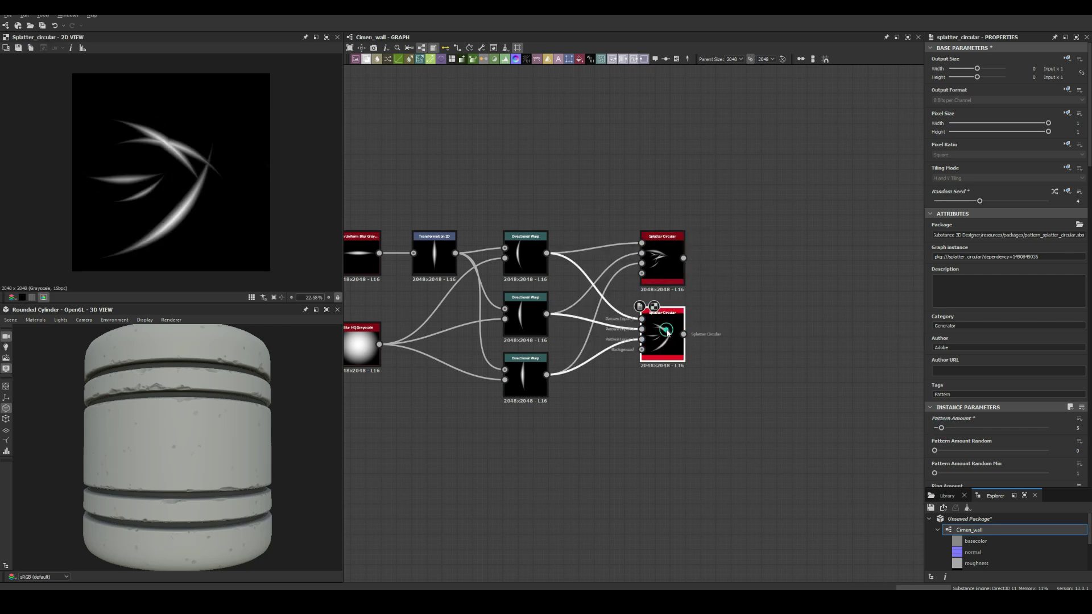
key("ctrl+d")
scroll(647, 296, "down", 5)
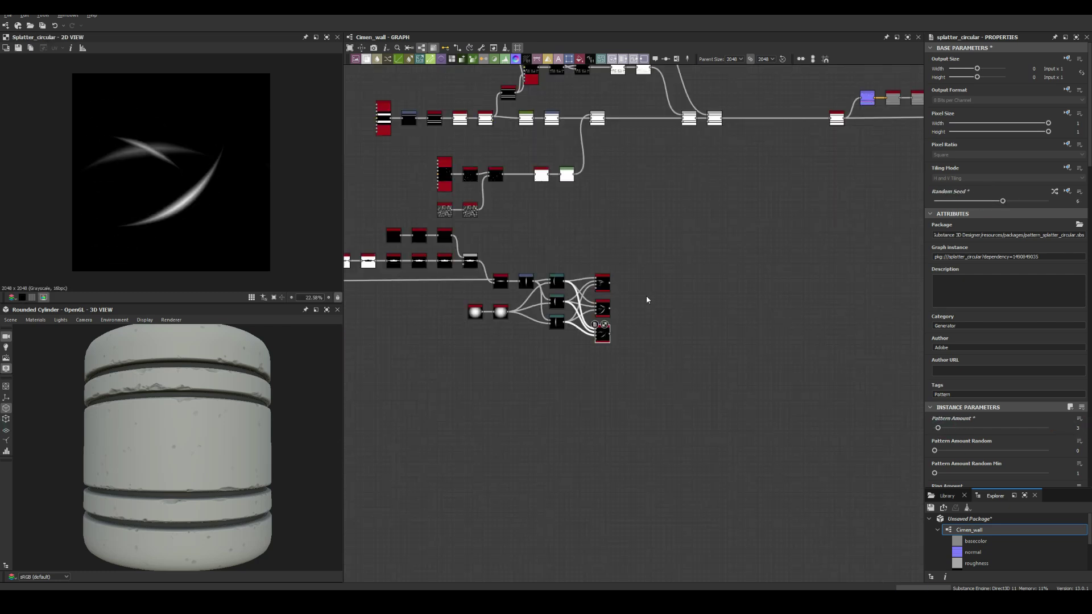
key("space")
Step: Add a Tile Sampler set to Pattern Input, wired to the splatter variants
type("tile sampler")
key("Return")
scroll(719, 302, "up", 5)
left_click(1010, 331)
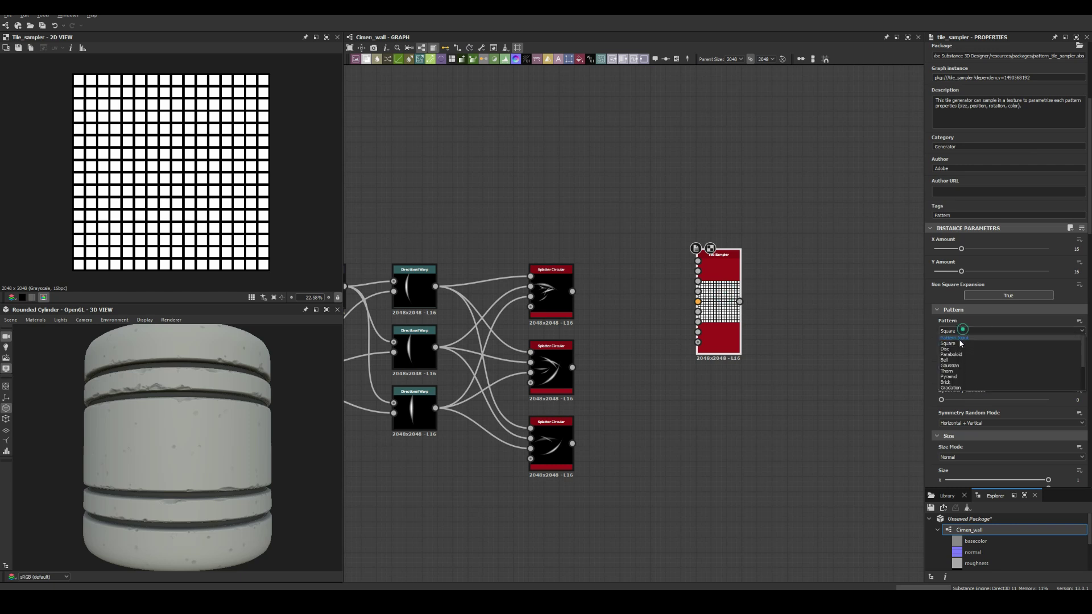
left_click(967, 327)
left_click_drag(572, 292, 699, 262)
left_click_drag(727, 303, 650, 329)
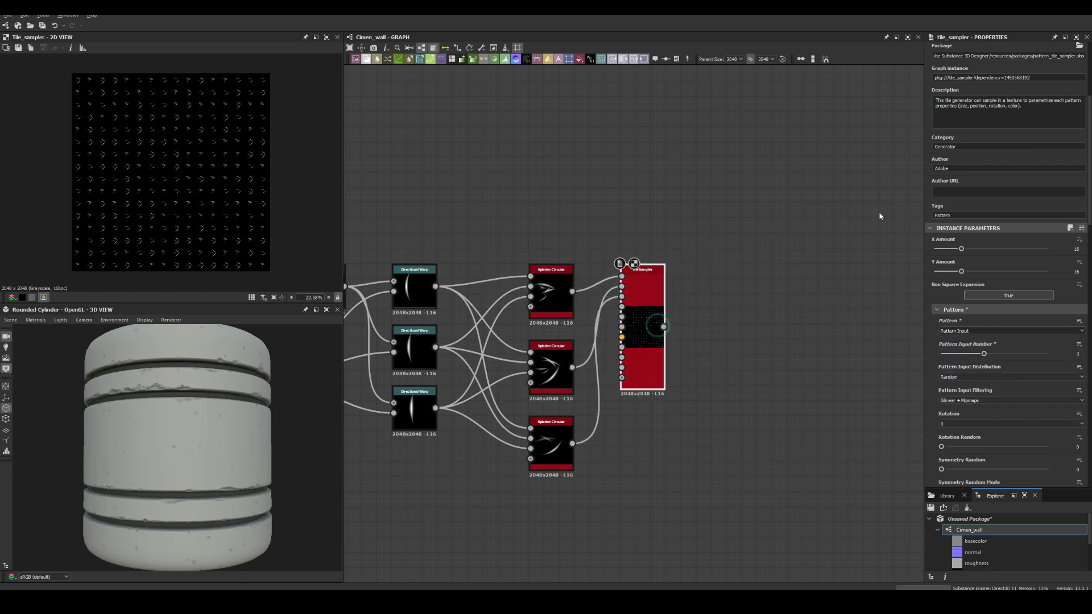
Step: Set the tile amount and random flip on the Tile Sampler, then add Auto Levels after it
key("Return")
scroll(959, 211, "down", 5)
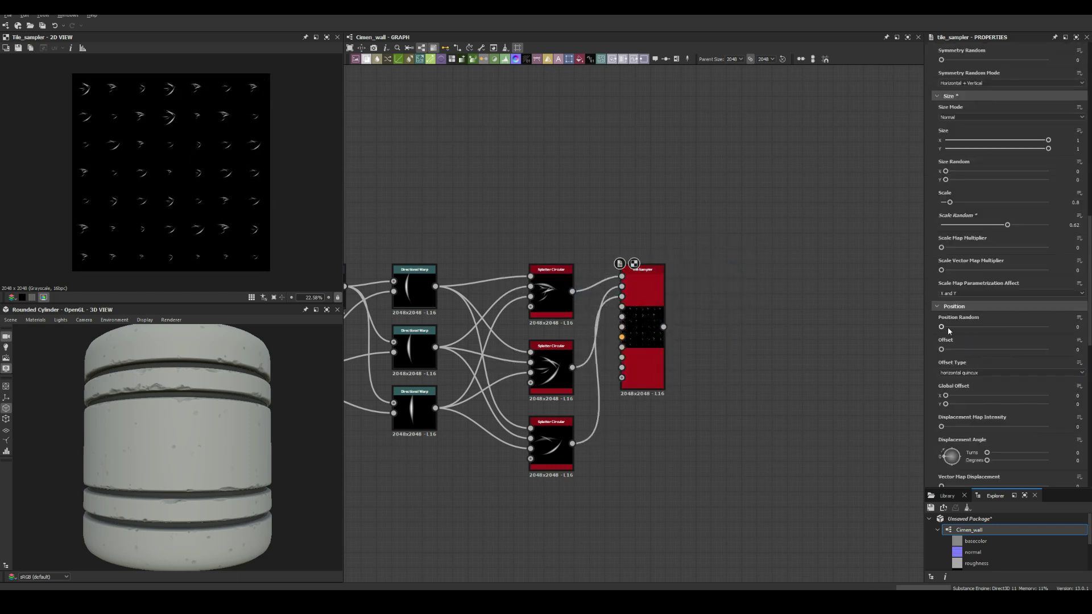
left_click(958, 212)
scroll(967, 228, "down", 10)
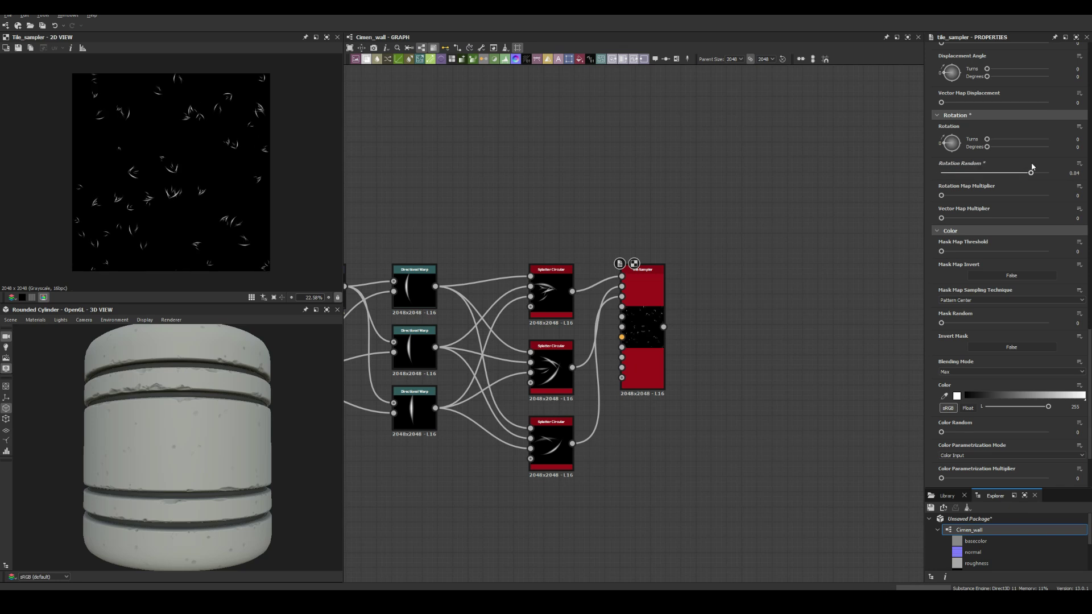
scroll(957, 178, "up", 10)
scroll(956, 355, "down", 10)
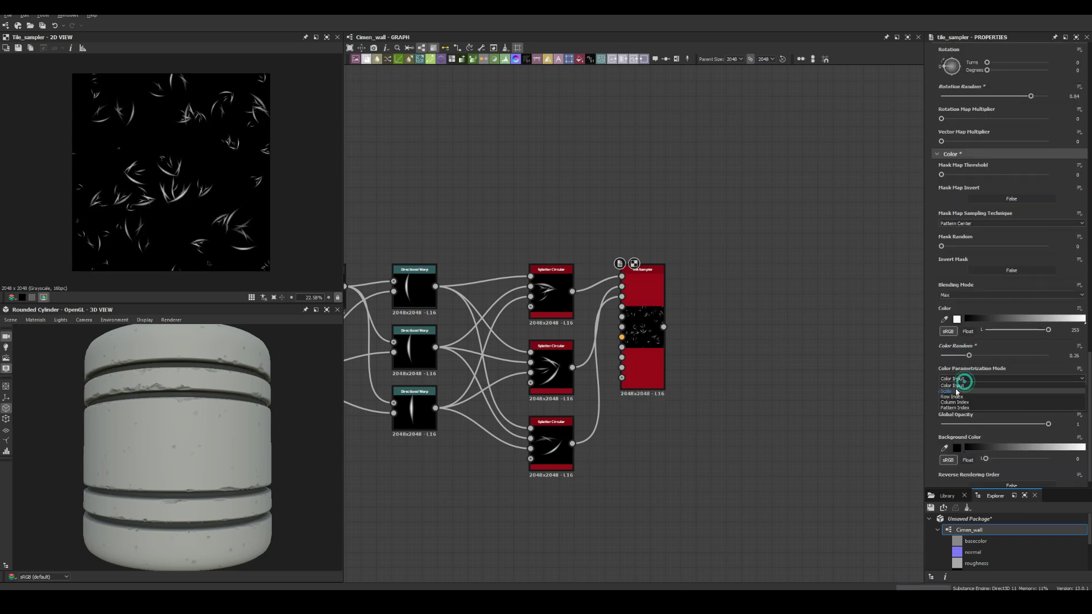
key("ctrl+v")
scroll(636, 339, "down", 5)
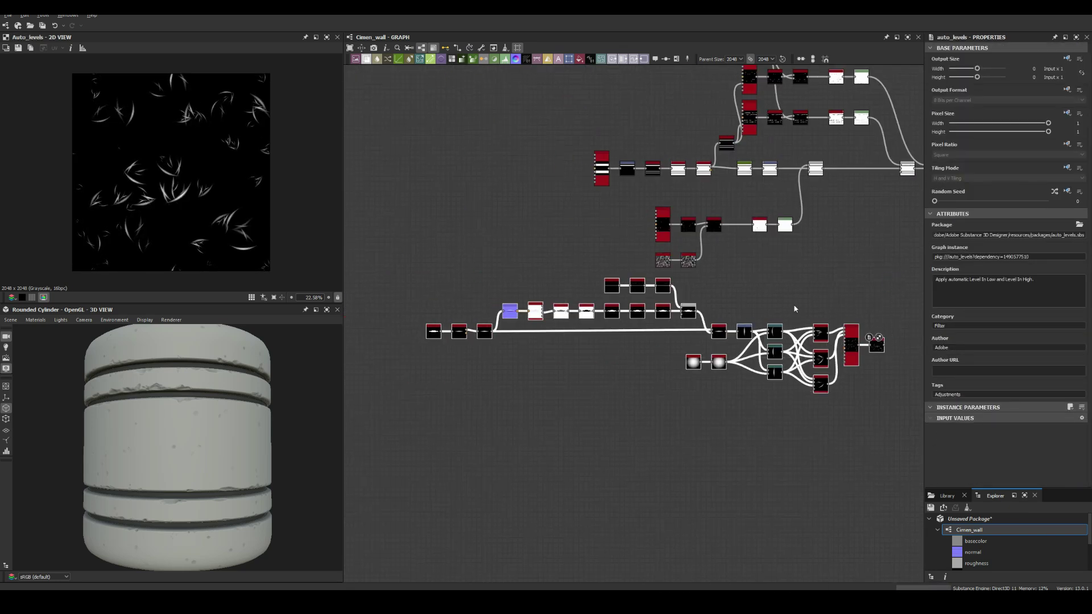
Step: Chain Invert Grayscale and Levels after Auto Levels, and feed them into a height Blend
middle_click_drag(654, 341, 692, 305)
scroll(693, 306, "up", 3)
scroll(654, 319, "down", 3)
middle_click_drag(634, 230, 543, 291)
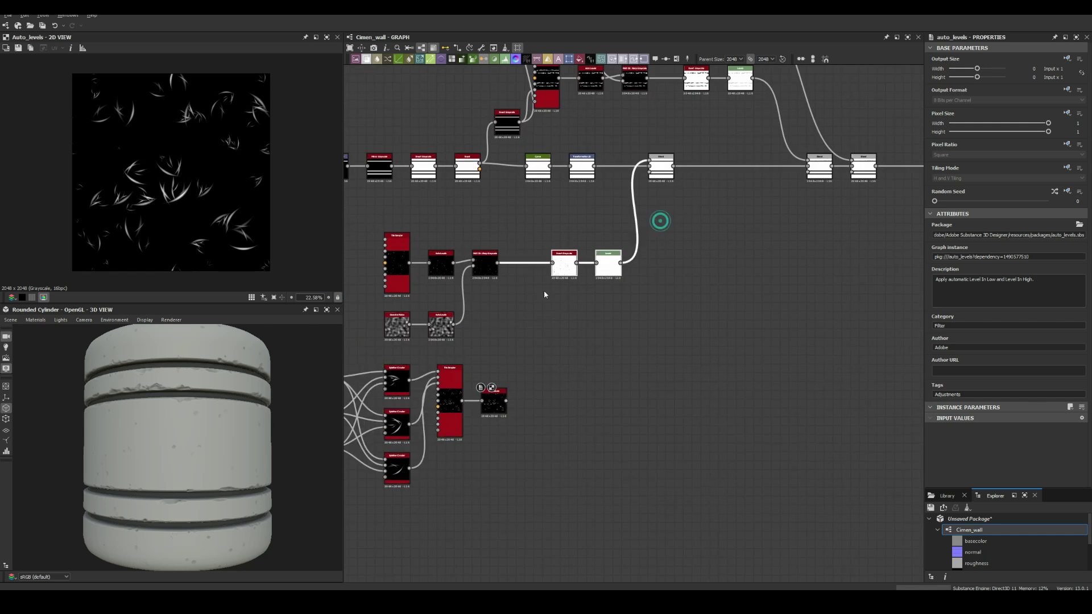
key("ctrl+v")
left_click(659, 174)
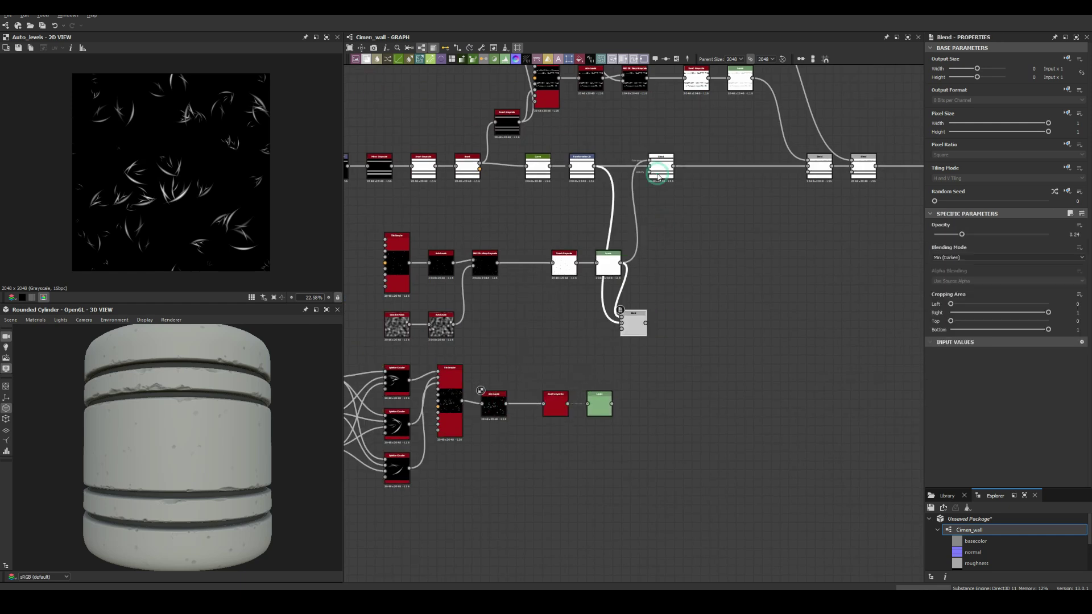
left_click_drag(603, 387, 611, 404)
Step: Adjust the scratch Levels and tweak the Tile Sampler scale
scroll(150, 432, "up", 5)
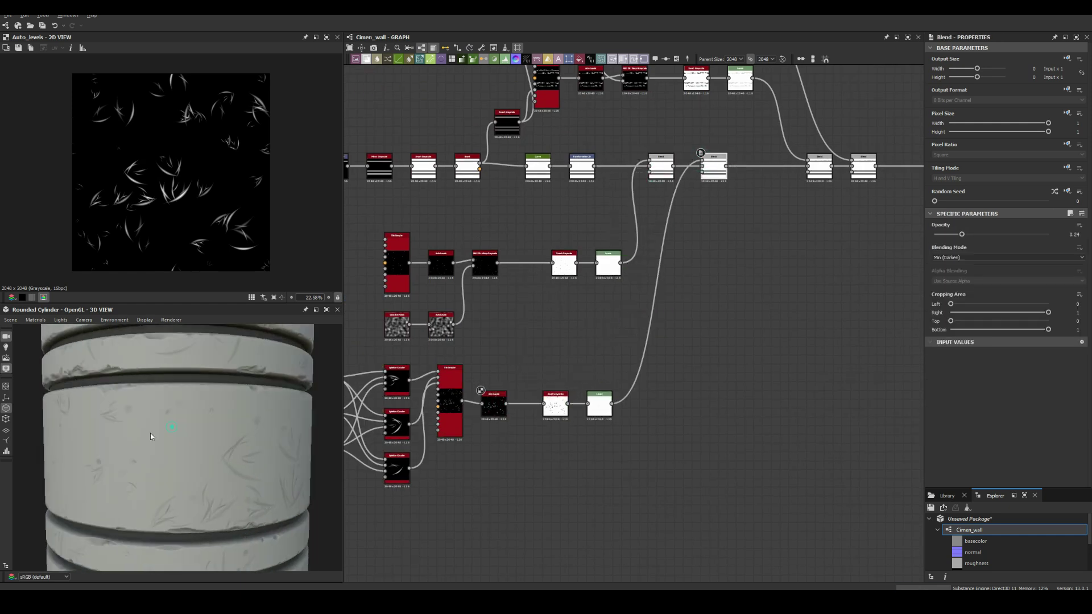
scroll(233, 395, "down", 3)
left_click(600, 405)
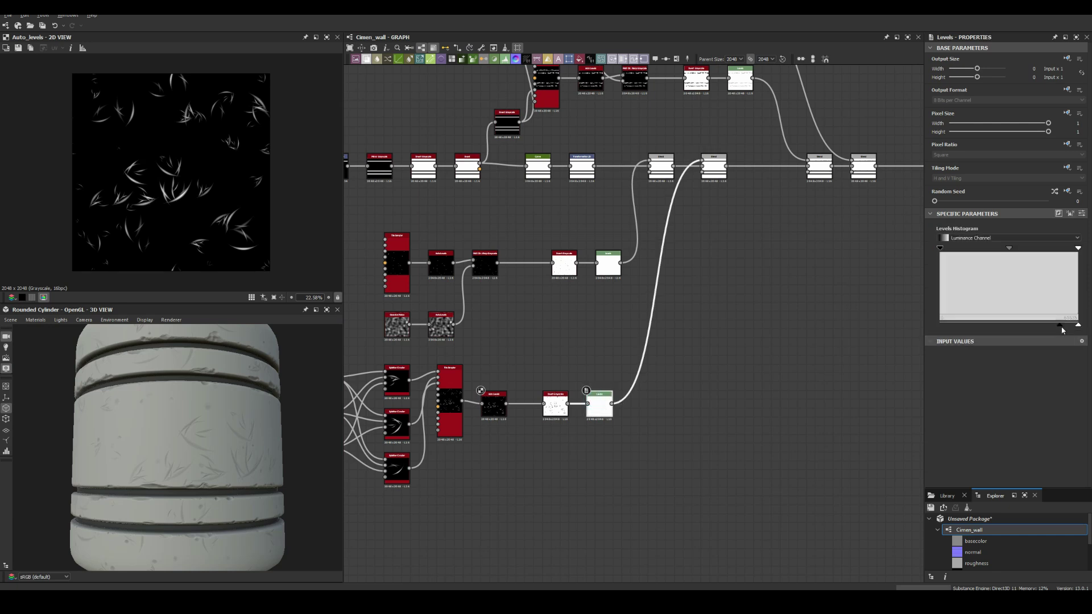
scroll(224, 482, "up", 5)
scroll(216, 459, "down", 6)
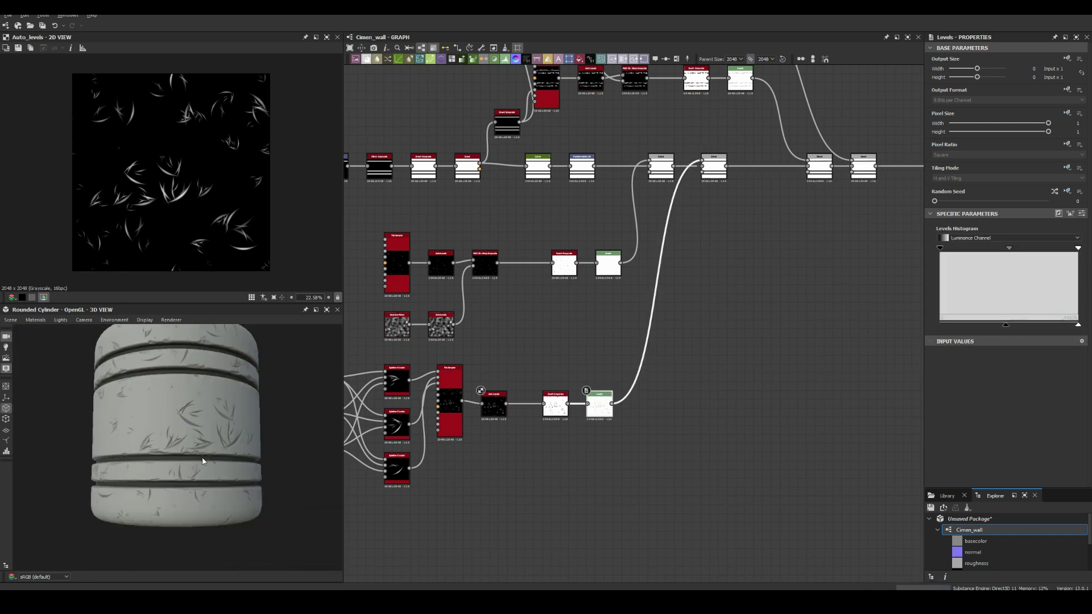
double_click(454, 419)
scroll(203, 457, "up", 5)
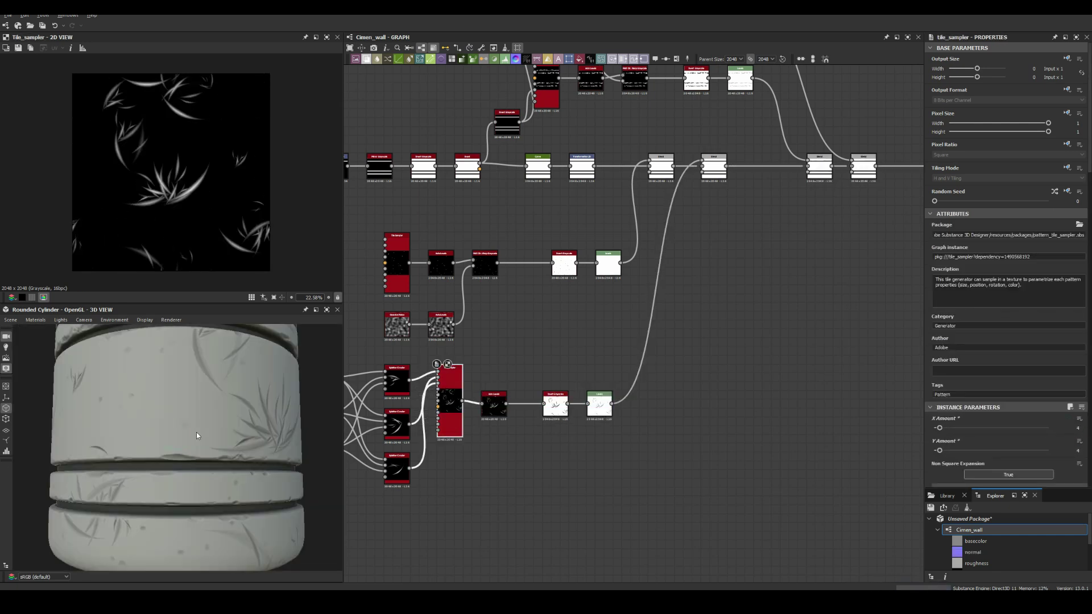
scroll(946, 422, "down", 10)
left_click_drag(989, 330, 947, 329)
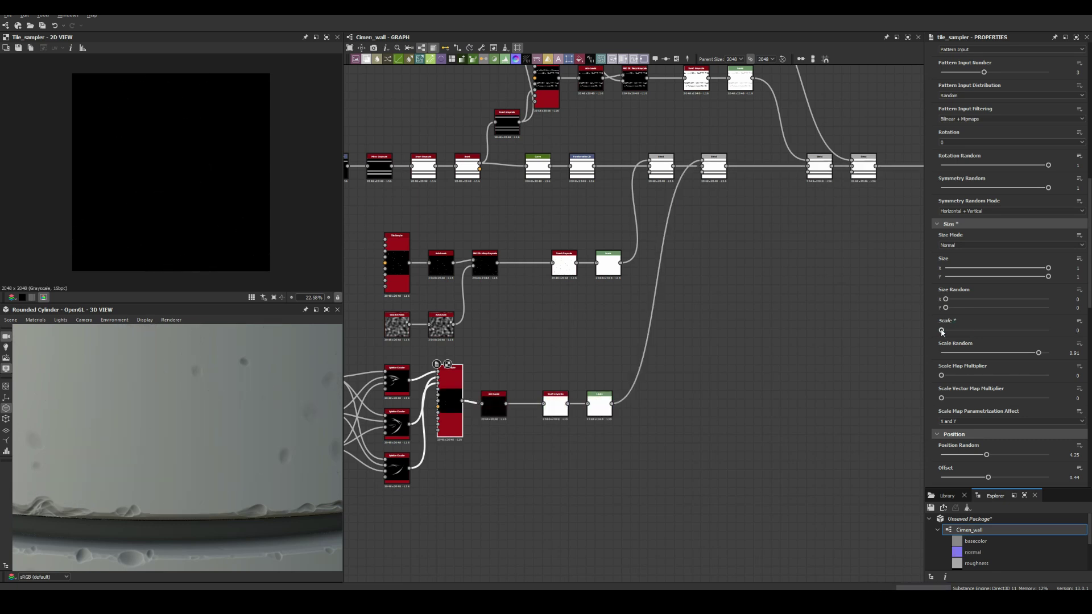
Step: Set the Min (Darker) height Blend opacity to 0.05
scroll(268, 404, "down", 5)
scroll(268, 404, "up", 5)
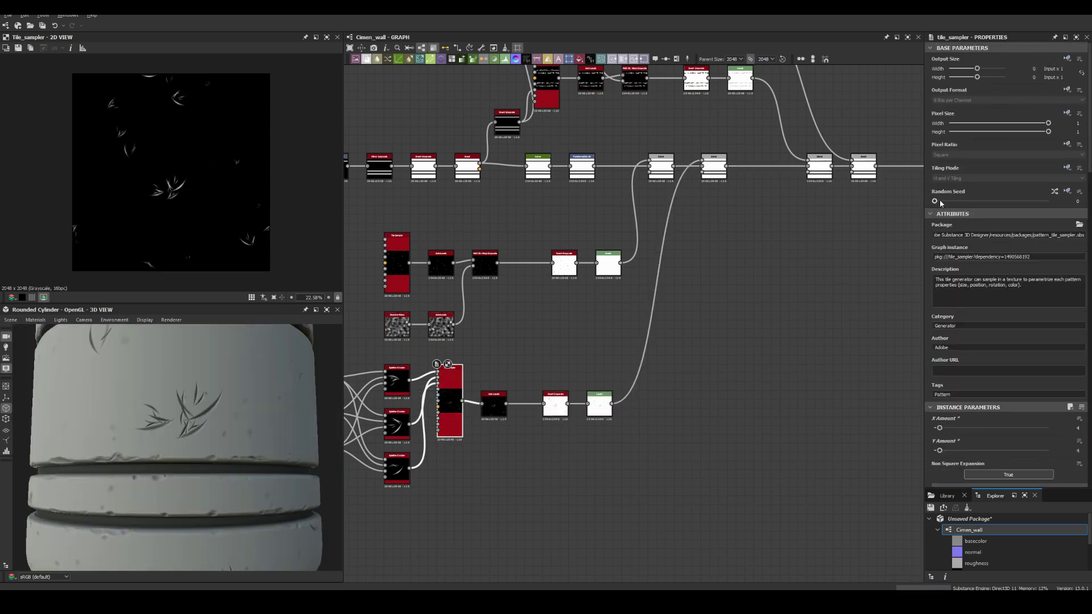
scroll(221, 424, "down", 5)
scroll(220, 425, "up", 5)
left_click(714, 166)
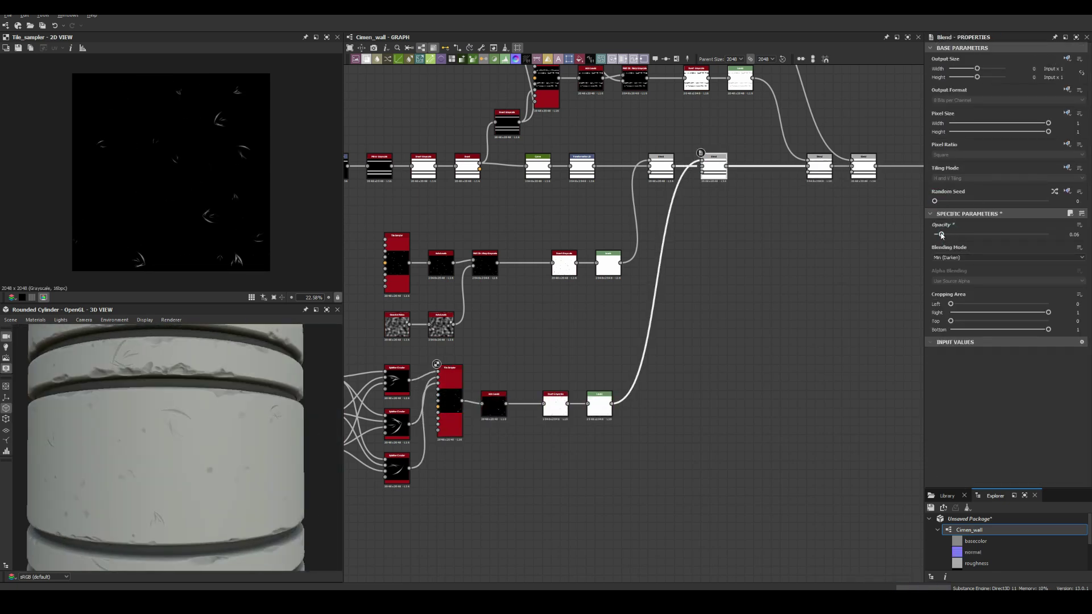
left_click_drag(941, 234, 939, 235)
middle_click_drag(626, 341, 725, 361)
left_click_drag(548, 409, 672, 410)
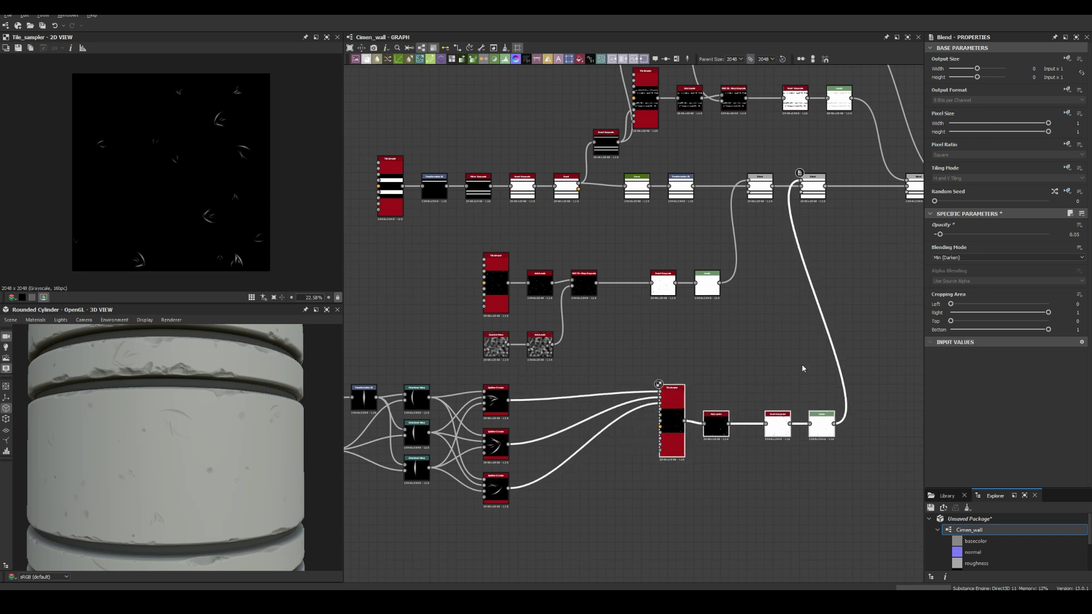
Step: Duplicate the Tile Sampler scratch chain below the original and wire the splatters into it
key("ctrl+c")
key("ctrl+v")
left_click_drag(560, 316, 670, 487)
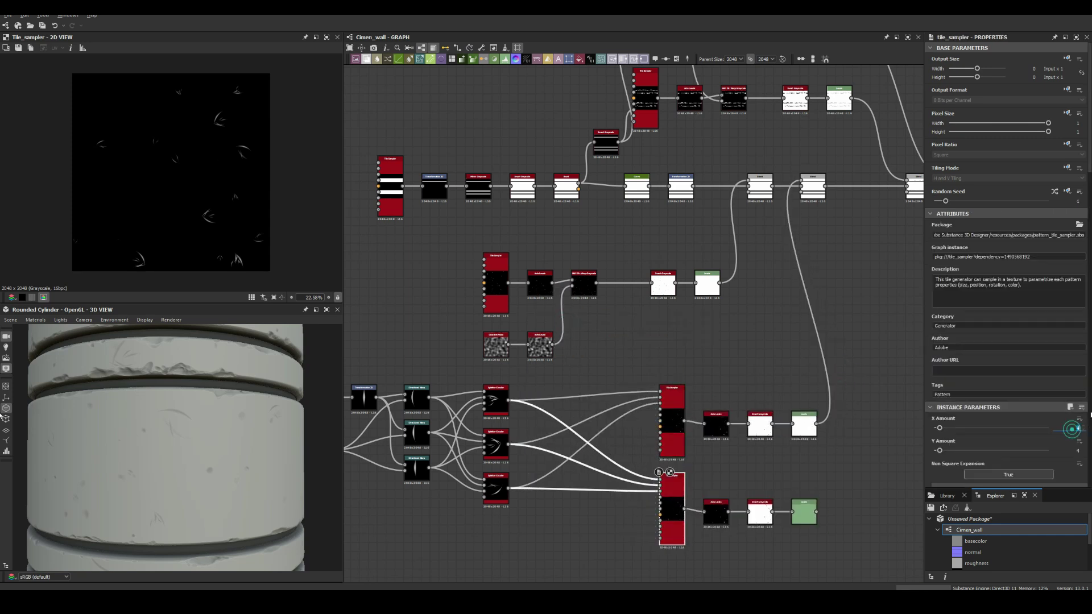
middle_click_drag(836, 272, 699, 276)
key("ctrl+v")
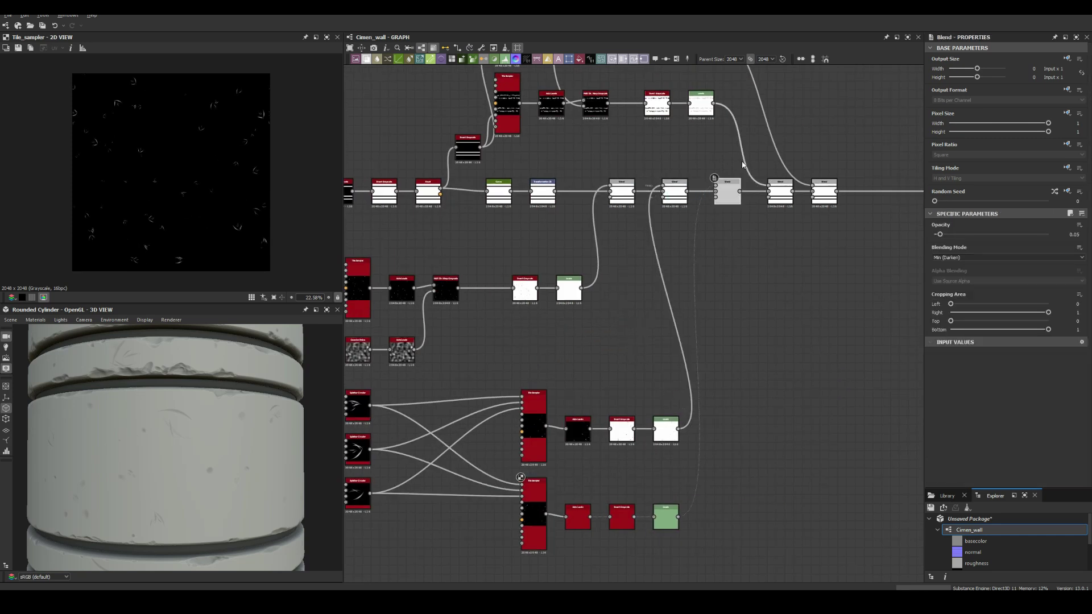
left_click(666, 515)
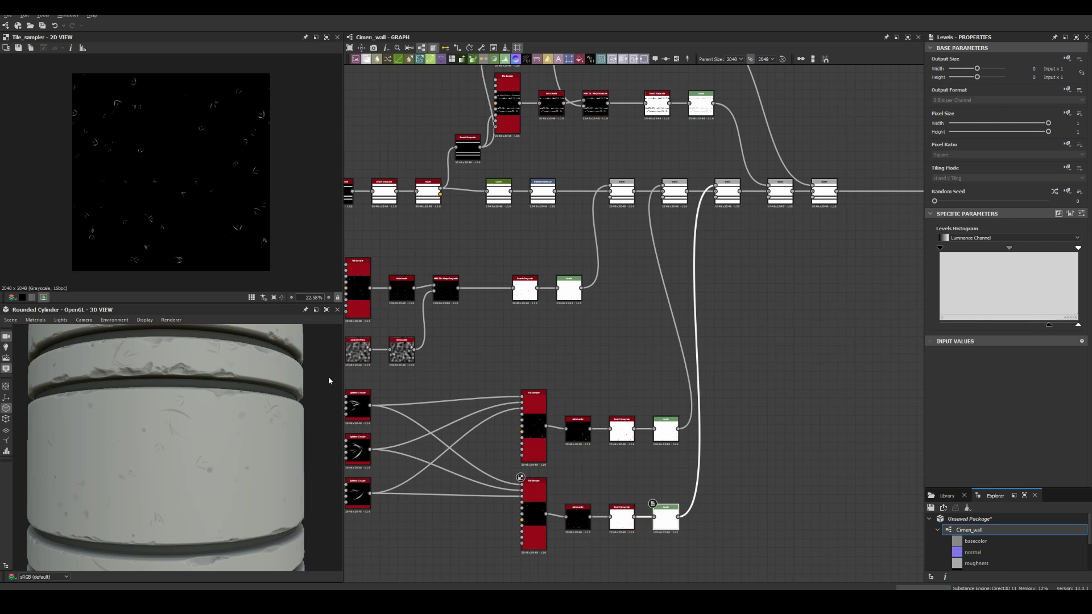
left_click_drag(329, 380, 239, 455)
Step: Merge both chains with a Blend and Levels before Invert Grayscale, then preview the result
scroll(567, 466, "up", 5)
left_click(601, 381)
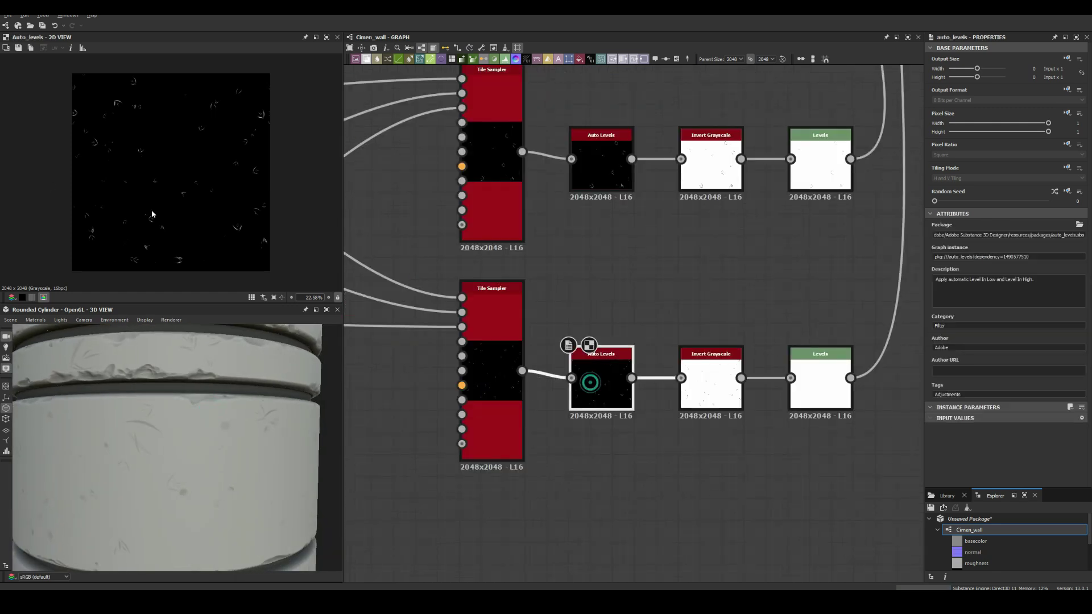
scroll(153, 213, "up", 5)
scroll(549, 298, "down", 5)
scroll(626, 326, "up", 3)
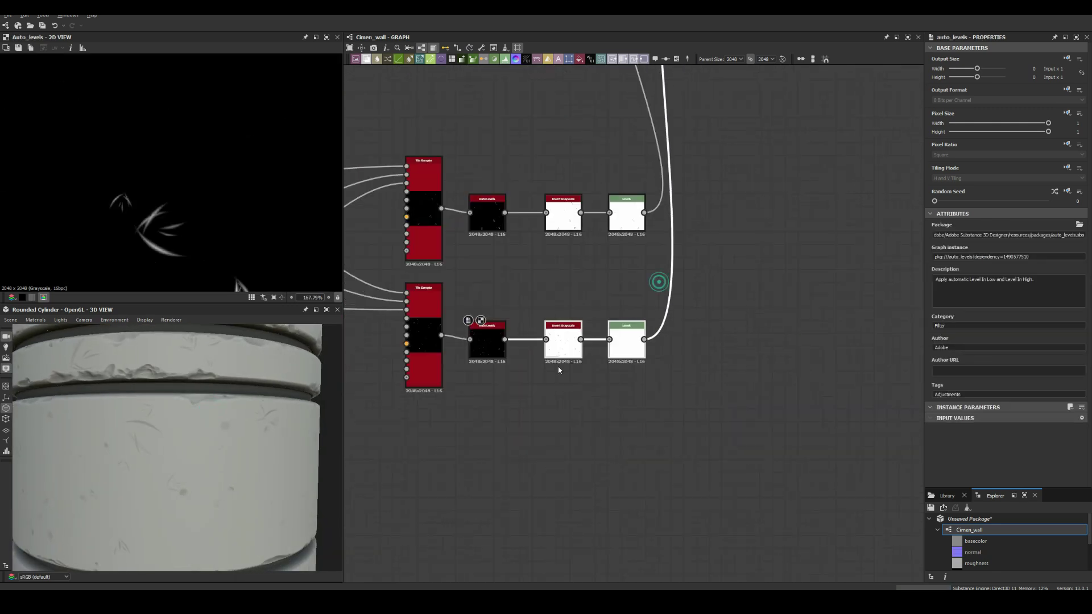
scroll(569, 398, "up", 2)
mouse_move(515, 509)
middle_mouse_down()
mouse_move(608, 510)
mouse_move(696, 369)
middle_mouse_up()
key("ctrl+v")
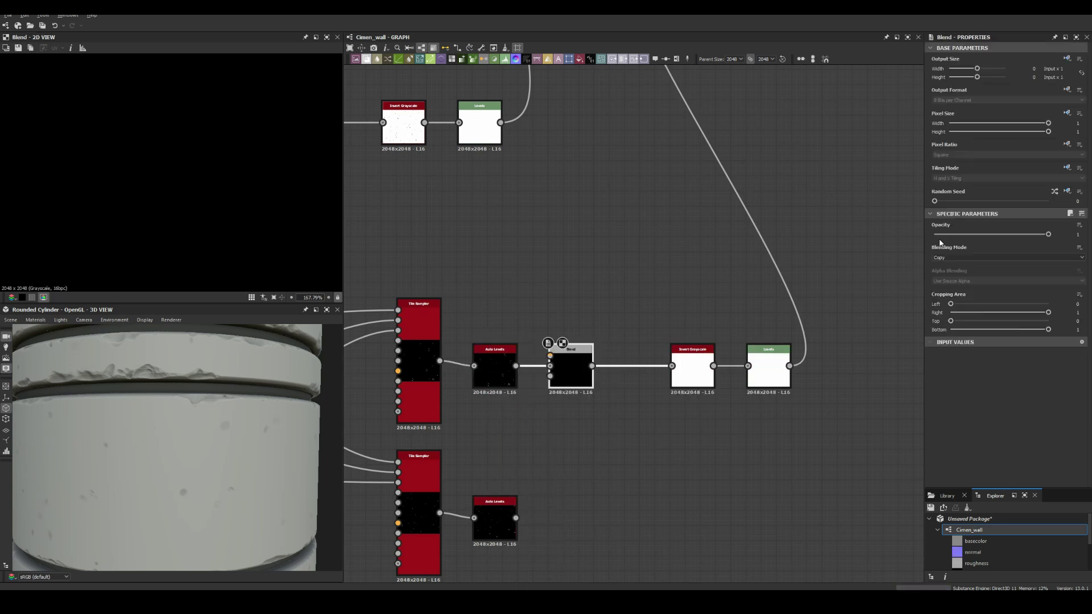
left_click_drag(589, 376, 649, 375)
key("ctrl+v")
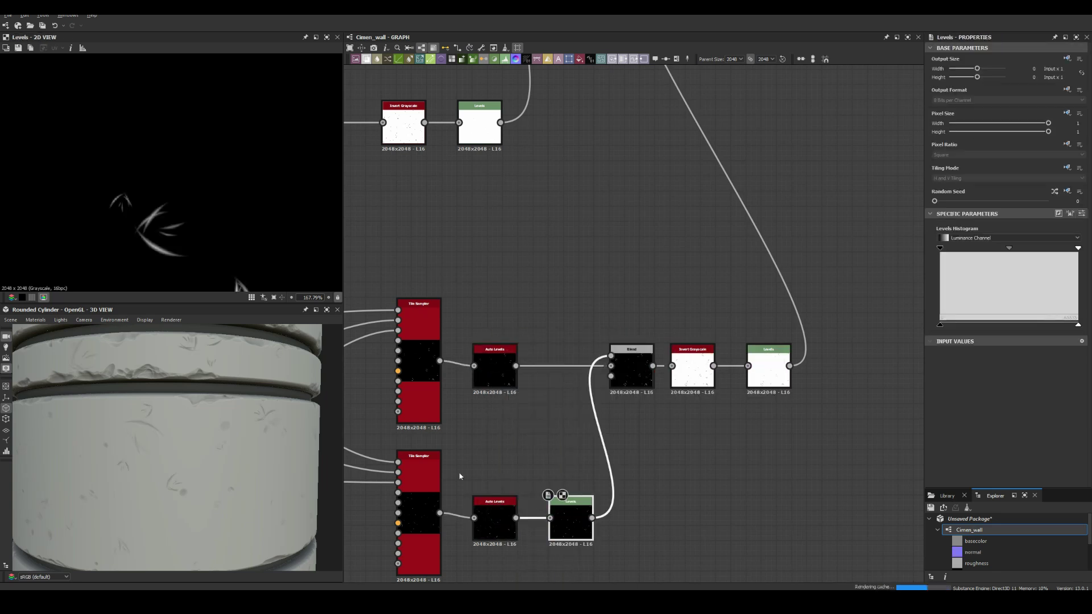
scroll(689, 297, "down", 1)
double_click(685, 285)
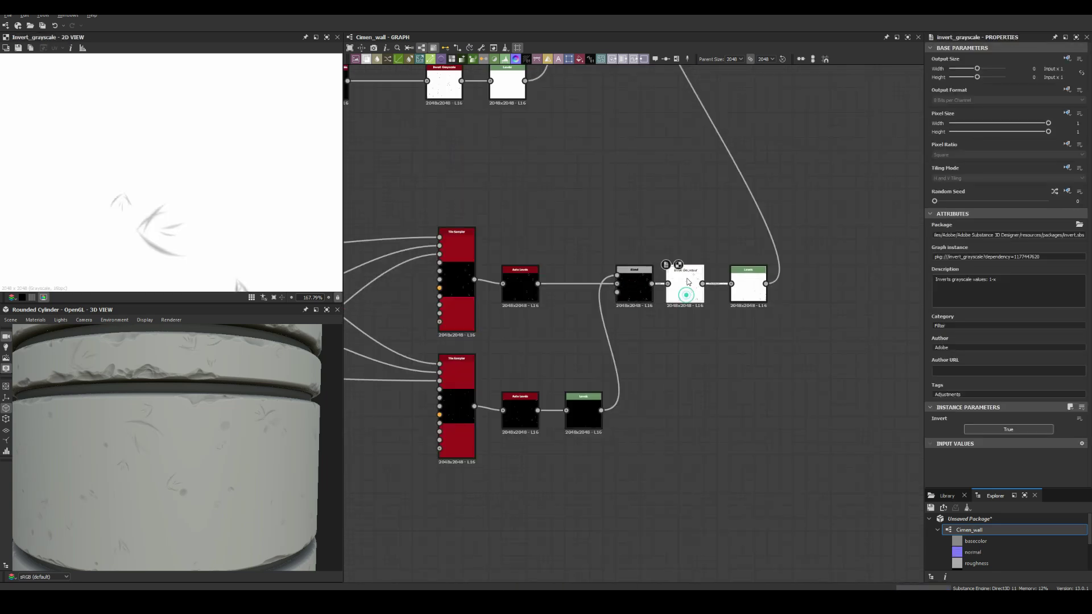
scroll(626, 284, "down", 5)
scroll(586, 273, "up", 2)
Step: Rearrange the lower-left node chain and connect the blur output into the Levels node
scroll(635, 210, "down", 4)
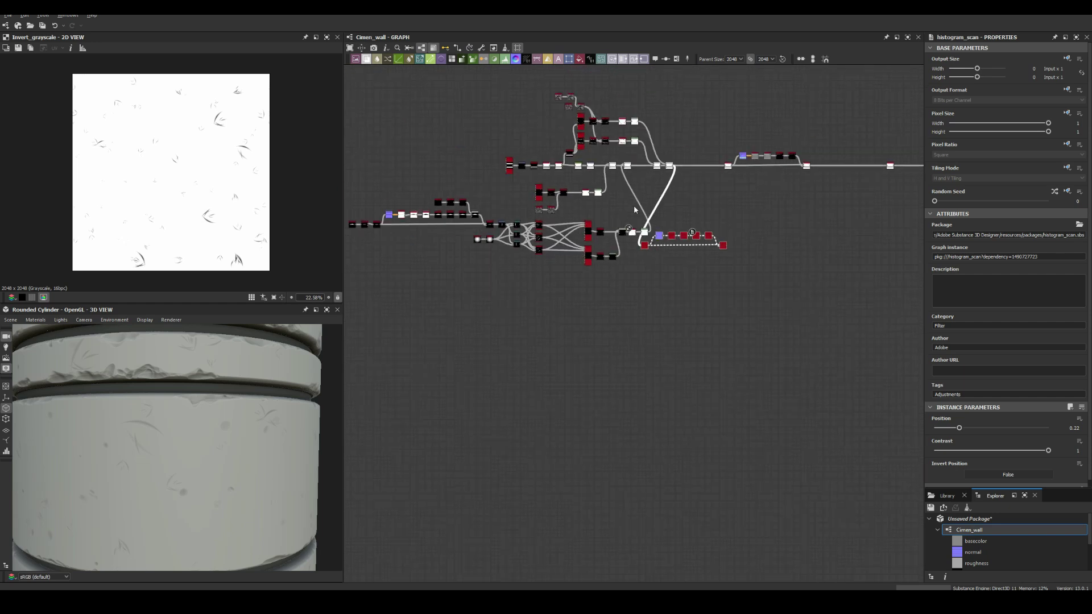
left_click_drag(455, 219, 375, 227)
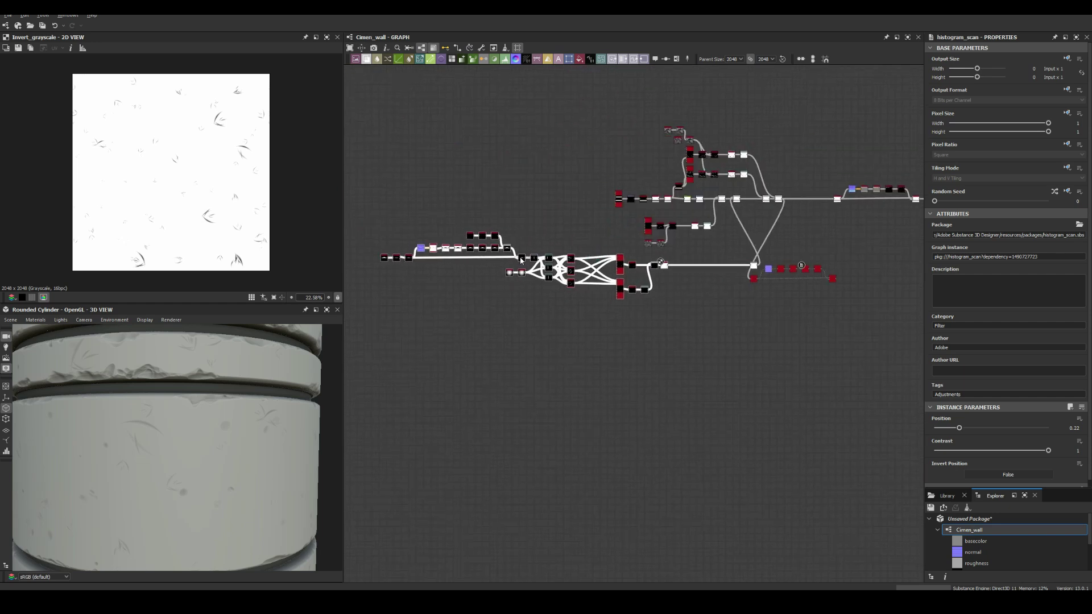
scroll(785, 266, "up", 3)
scroll(624, 308, "up", 3)
middle_click_drag(568, 285, 377, 285)
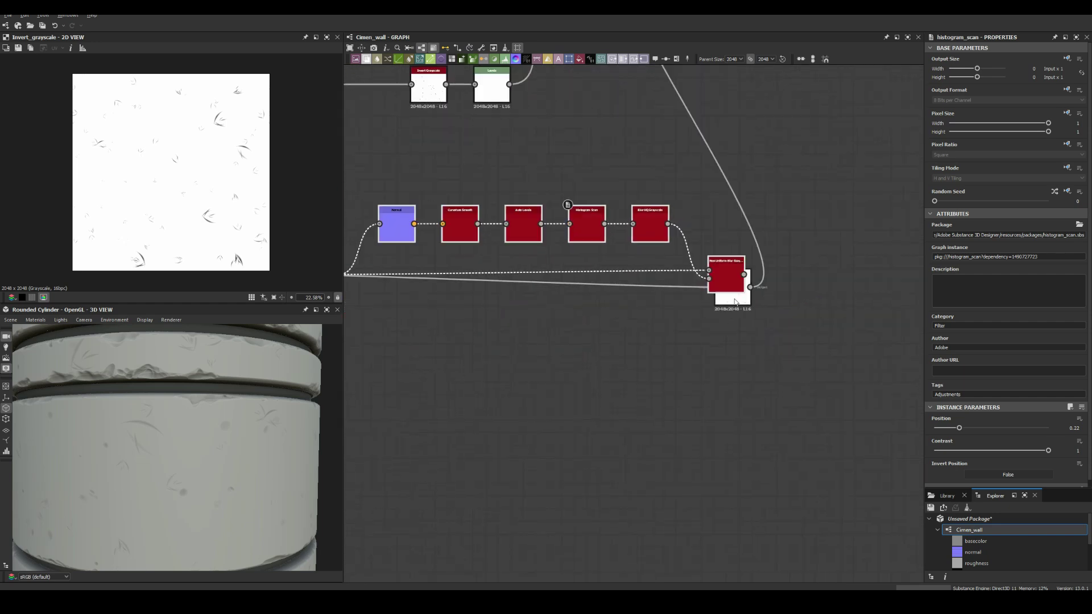
left_click_drag(728, 276, 784, 276)
Step: Preview the Histogram Scan and Non Uniform Blur outputs and inspect the Blend node settings
double_click(586, 227)
double_click(724, 266)
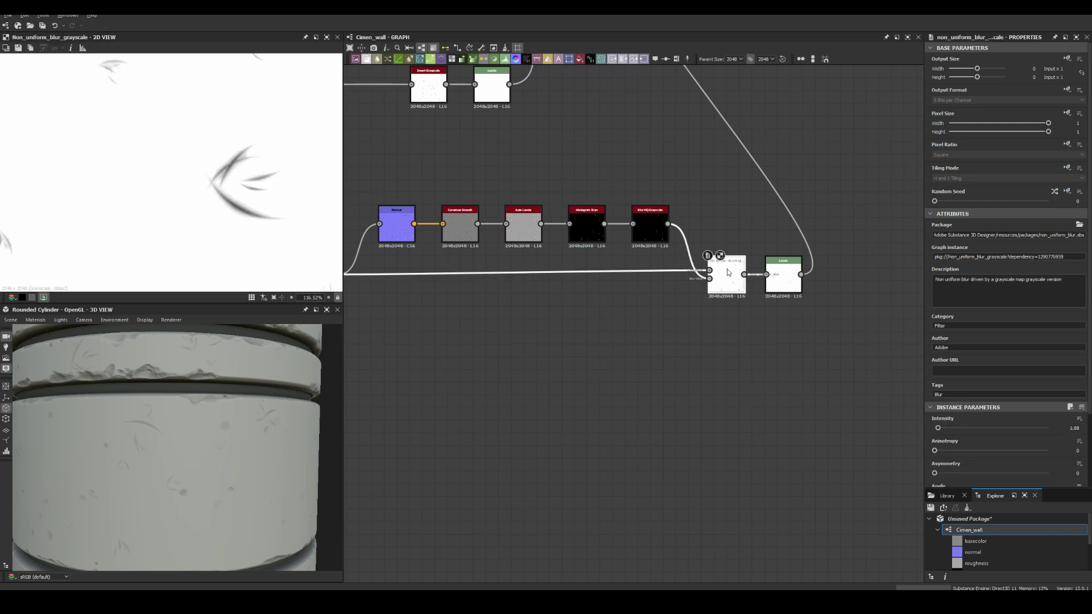
scroll(723, 265, "down", 5)
scroll(533, 196, "up", 4)
left_click(533, 196)
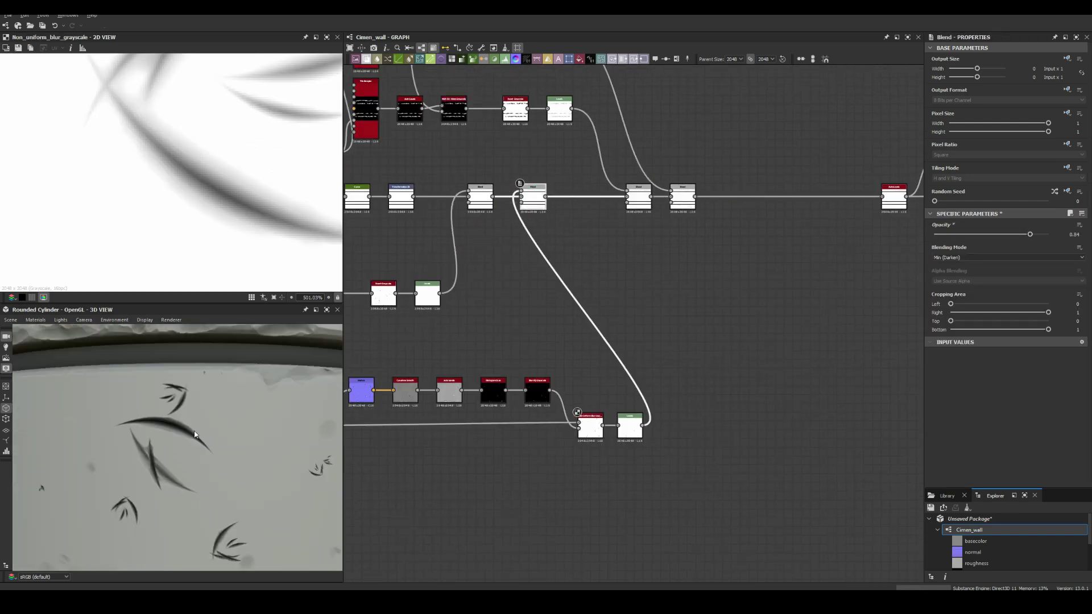
scroll(456, 414, "up", 4)
left_click(548, 359)
scroll(625, 219, "down", 4)
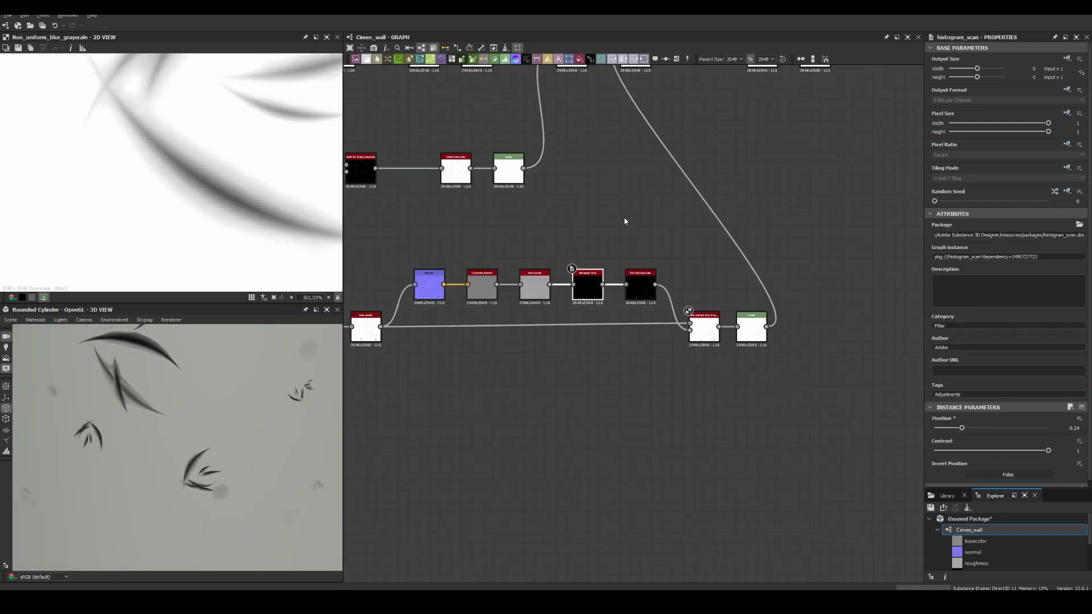
middle_click_drag(623, 217, 635, 361)
left_click(832, 202)
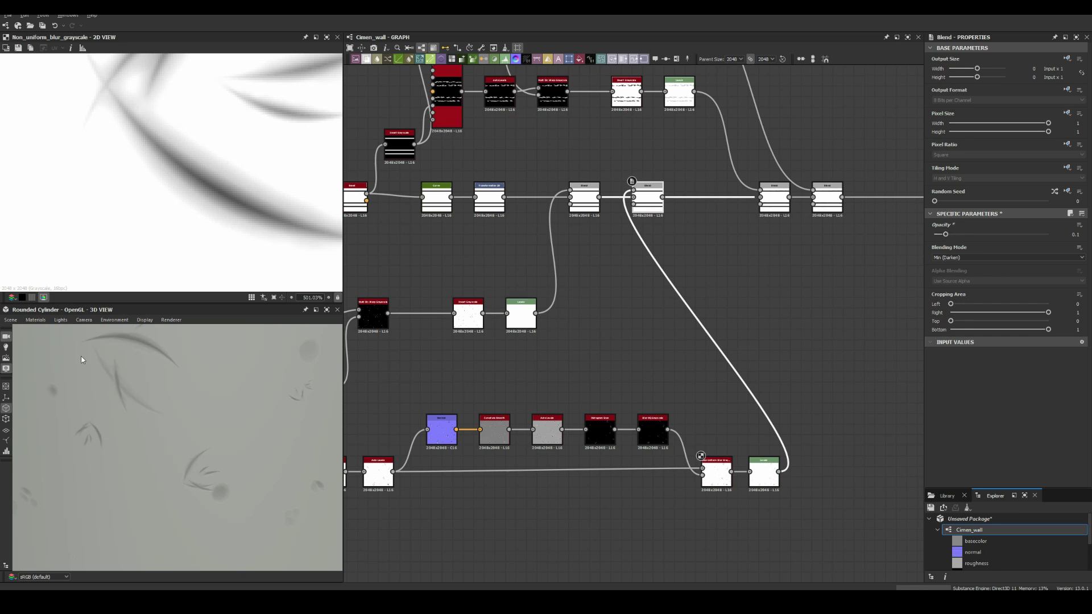
scroll(139, 346, "down", 5)
Step: Paste a copy of the noise chain to drive a Multi Directional Warp after the blur, intensity 8.06
middle_click_drag(455, 228, 572, 460)
left_click(514, 181)
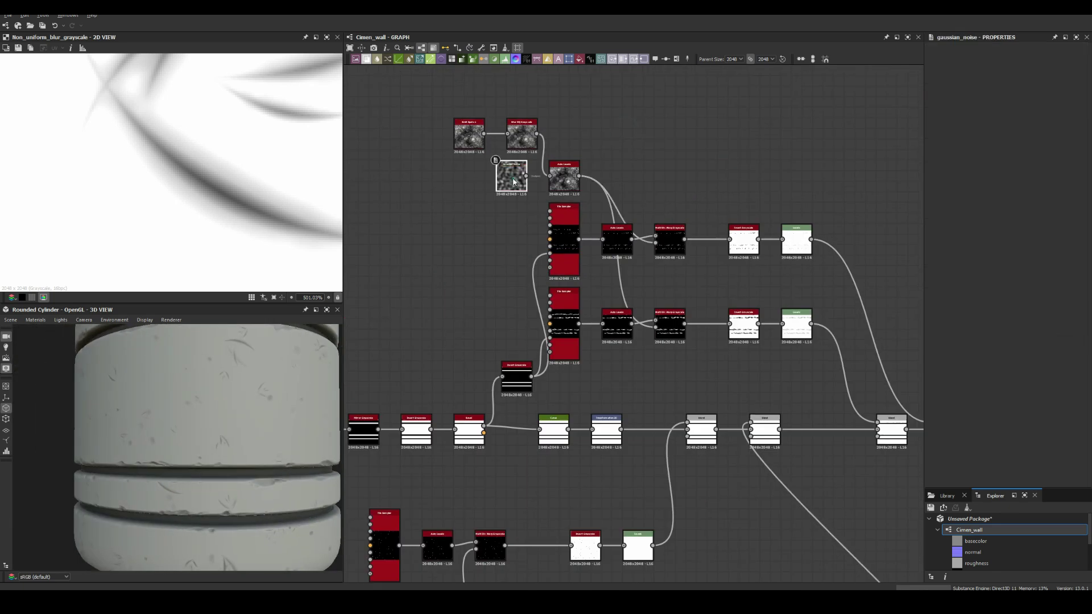
key("ctrl+v")
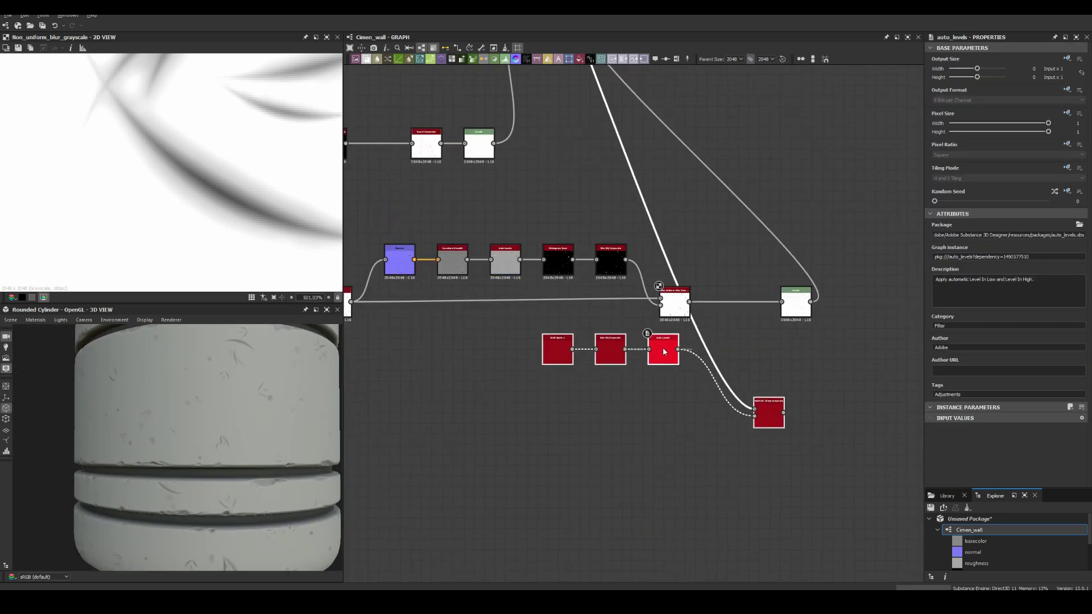
left_click_drag(693, 302, 718, 300)
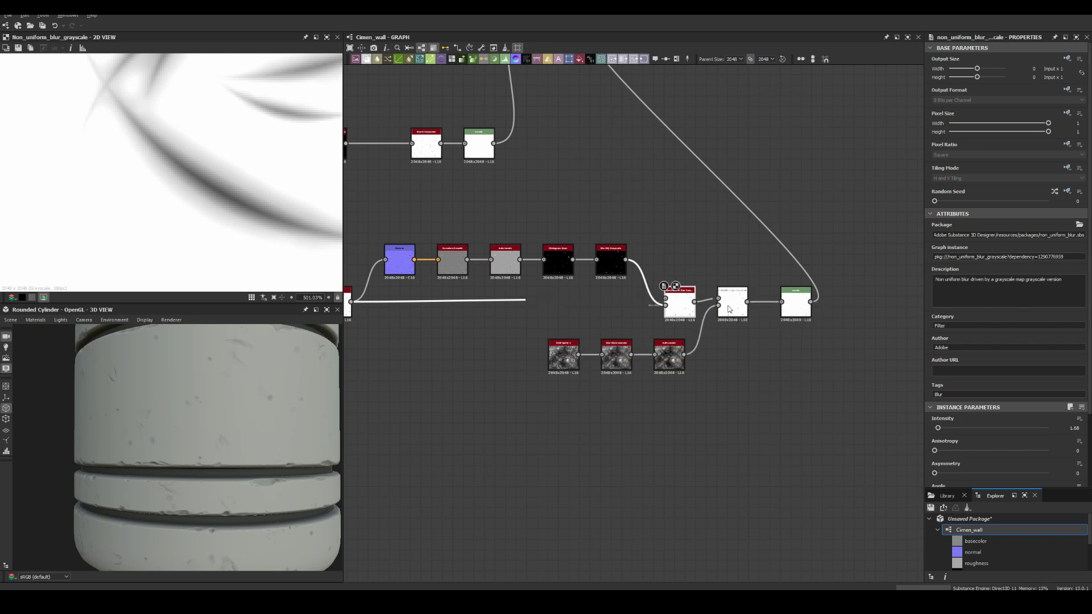
left_click_drag(992, 428, 980, 428)
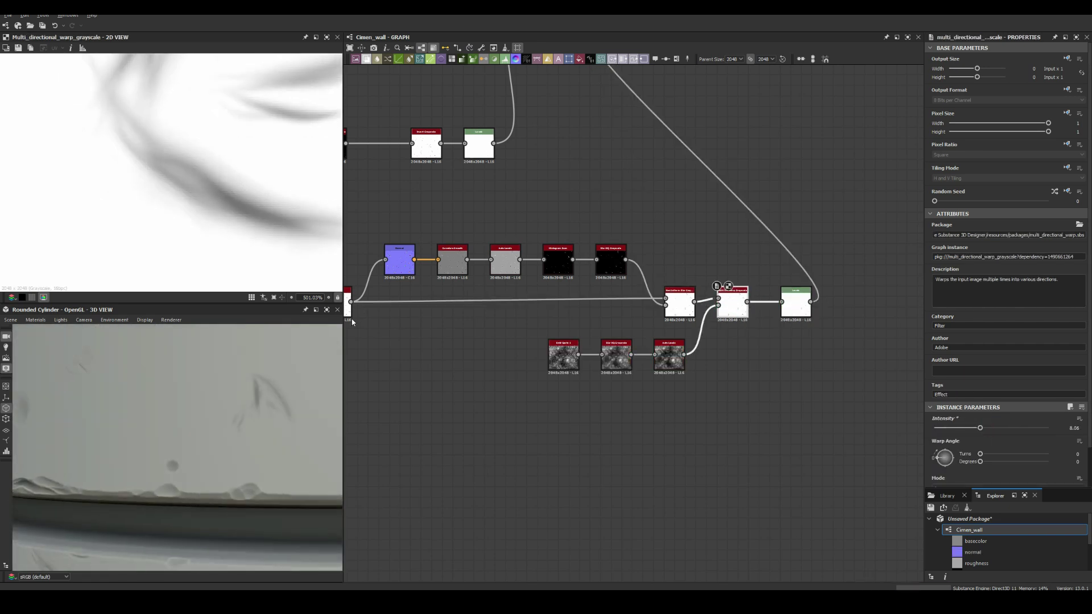
scroll(183, 431, "down", 5)
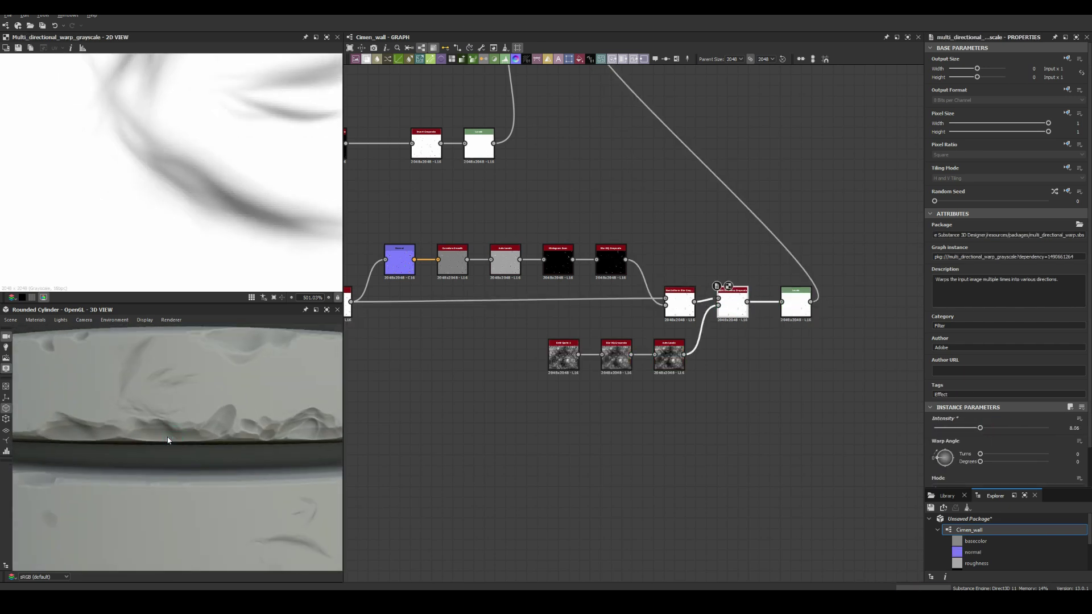
scroll(223, 410, "up", 2)
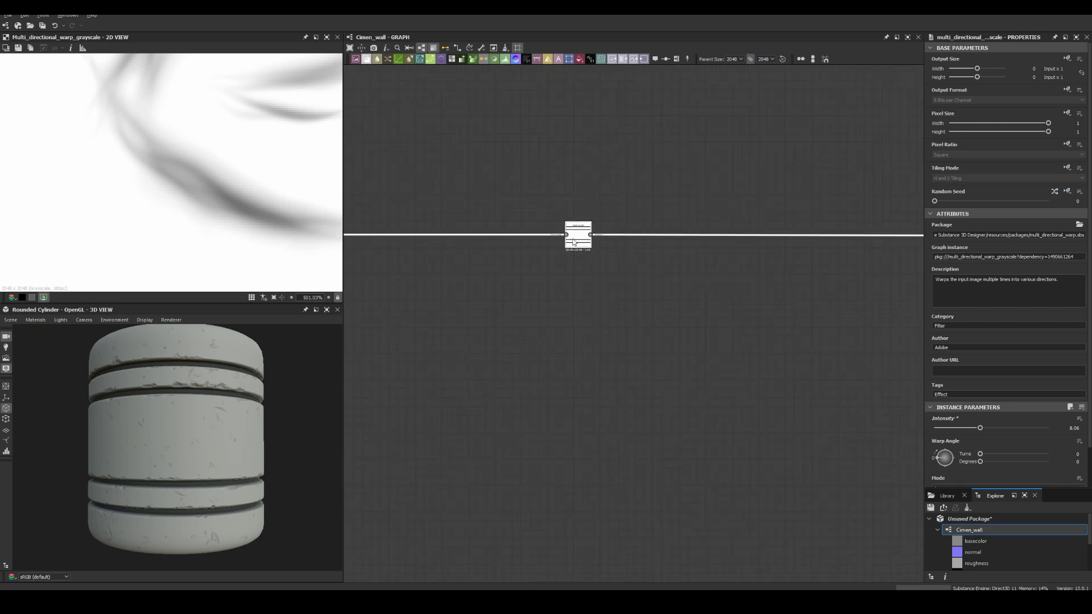
Step: Add a Levels node after the Multi Directional Warp
key("space")
type("levels")
key("Return")
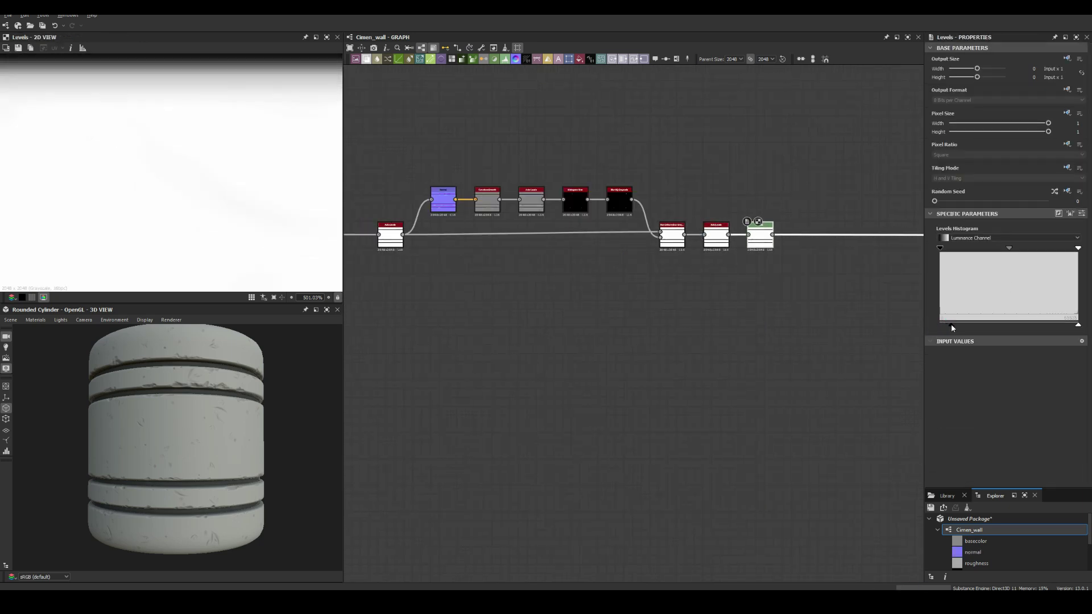
scroll(279, 136, "down", 5)
scroll(392, 317, "down", 5)
middle_click_drag(393, 317, 565, 289)
scroll(219, 379, "up", 3)
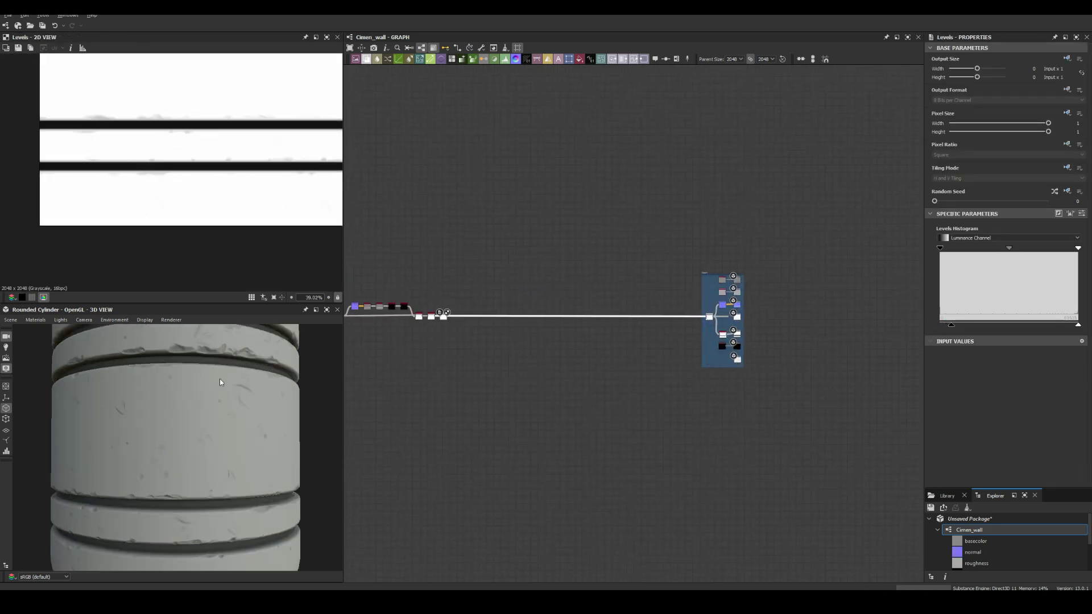
scroll(575, 290, "up", 4)
Step: Add a Gradient Map after Levels and a Dot portal on the Levels output link
key("space")
type("gradient")
key("Return")
scroll(206, 187, "down", 2)
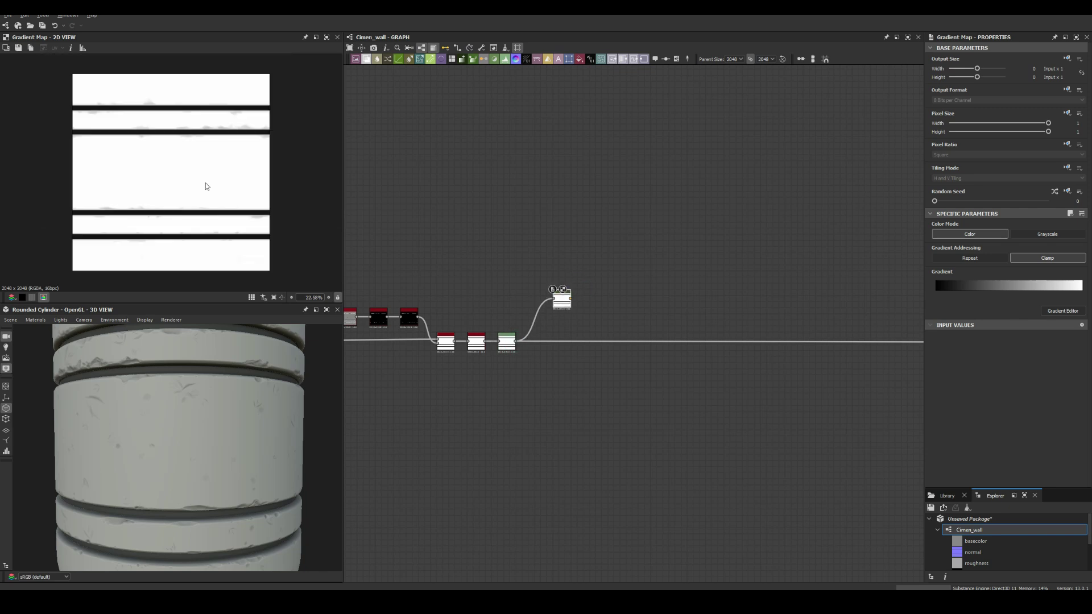
scroll(521, 330, "up", 3)
key("space")
type("dot")
key("Return")
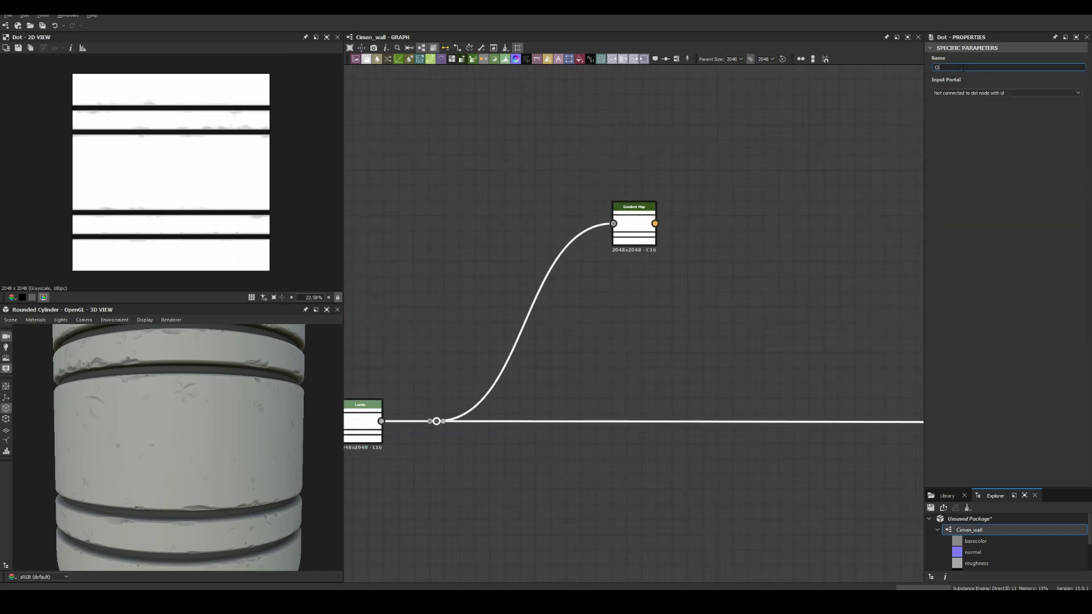
Step: Set the Gradient Map's gradient to a flat mid grey
left_click(496, 301)
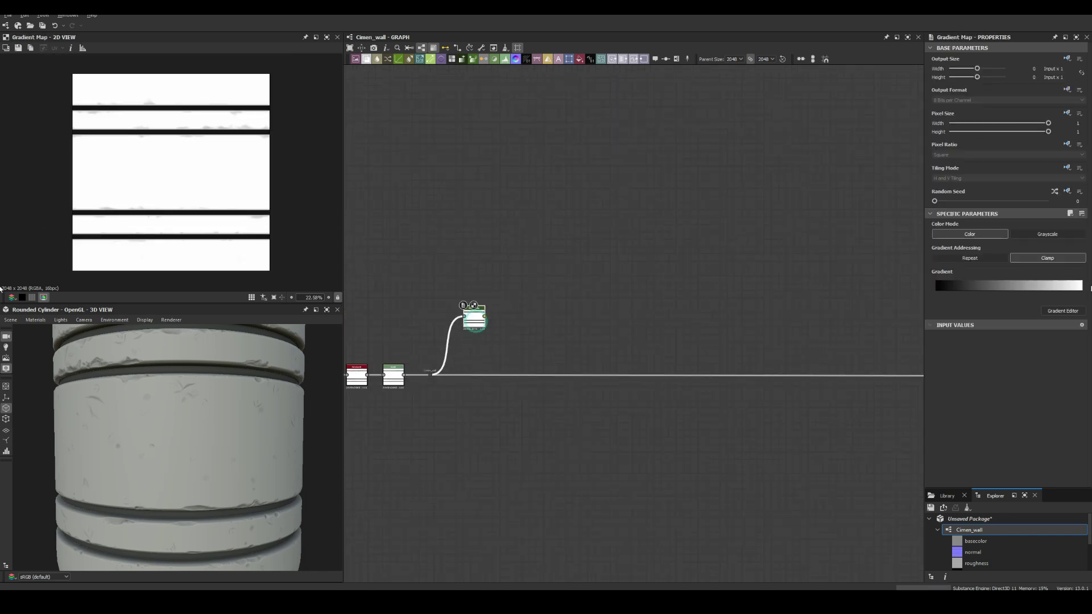
left_click(1081, 290)
left_click(453, 417)
left_click(452, 419)
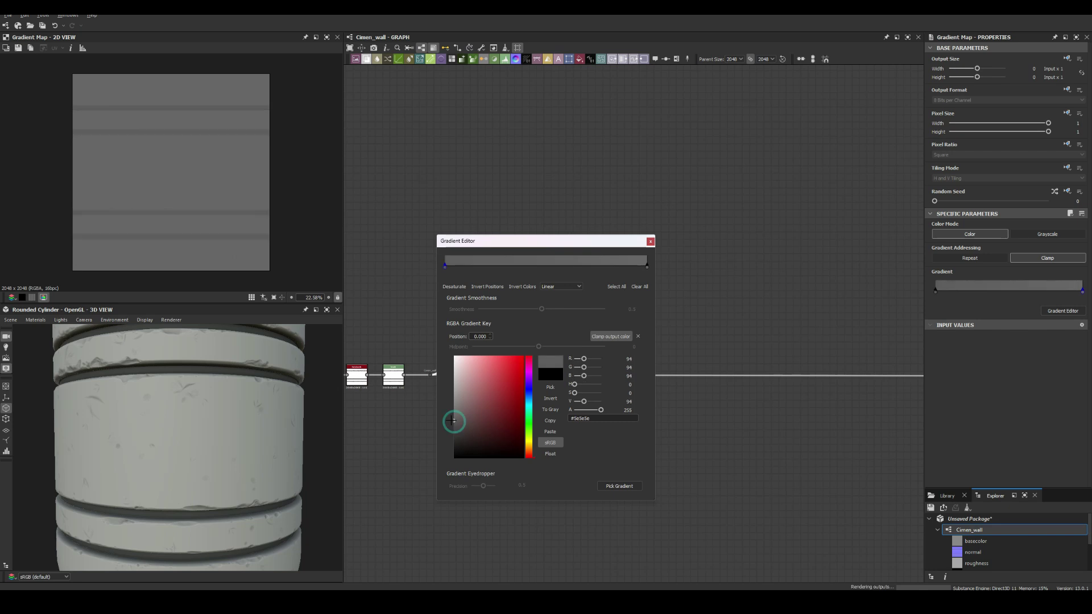
left_click(651, 241)
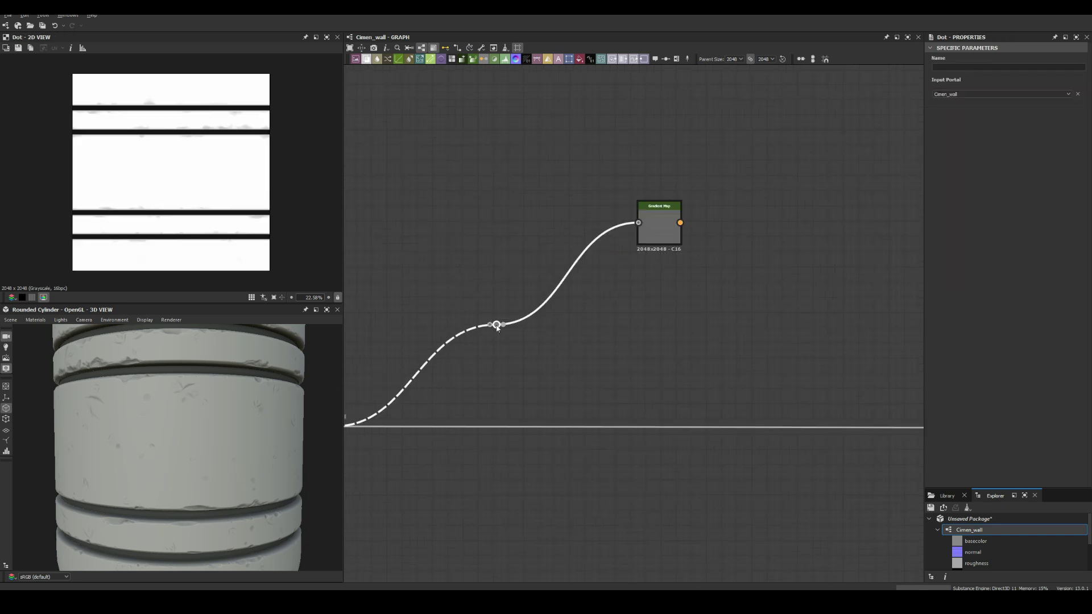
Step: Wire the Gradient Map into the basecolor output and check the ambient occlusion result
key("f")
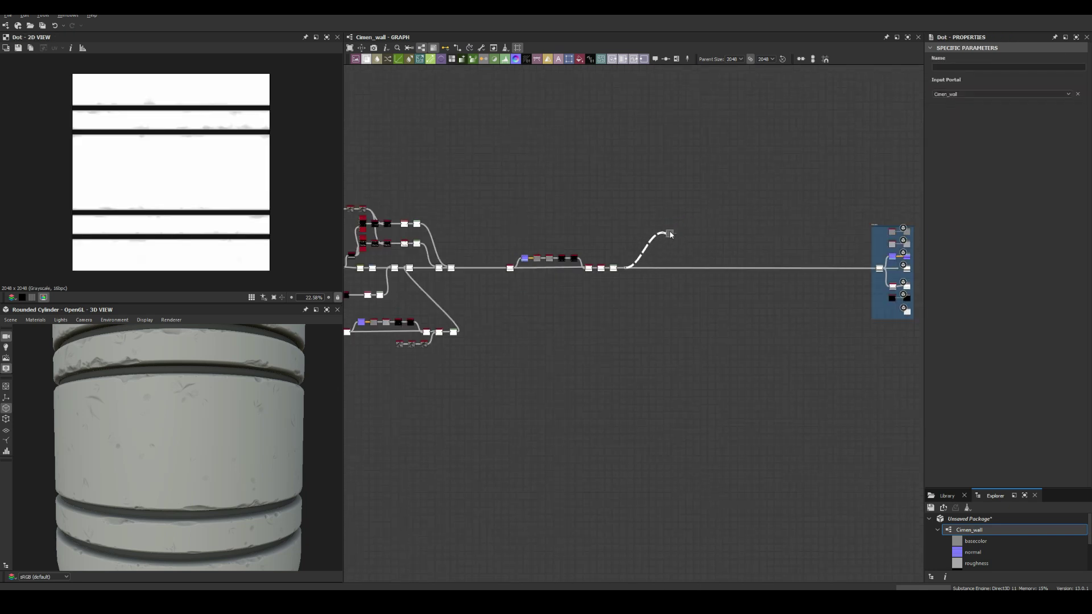
scroll(670, 235, "up", 5)
left_click(674, 235)
left_click_drag(843, 187, 813, 122)
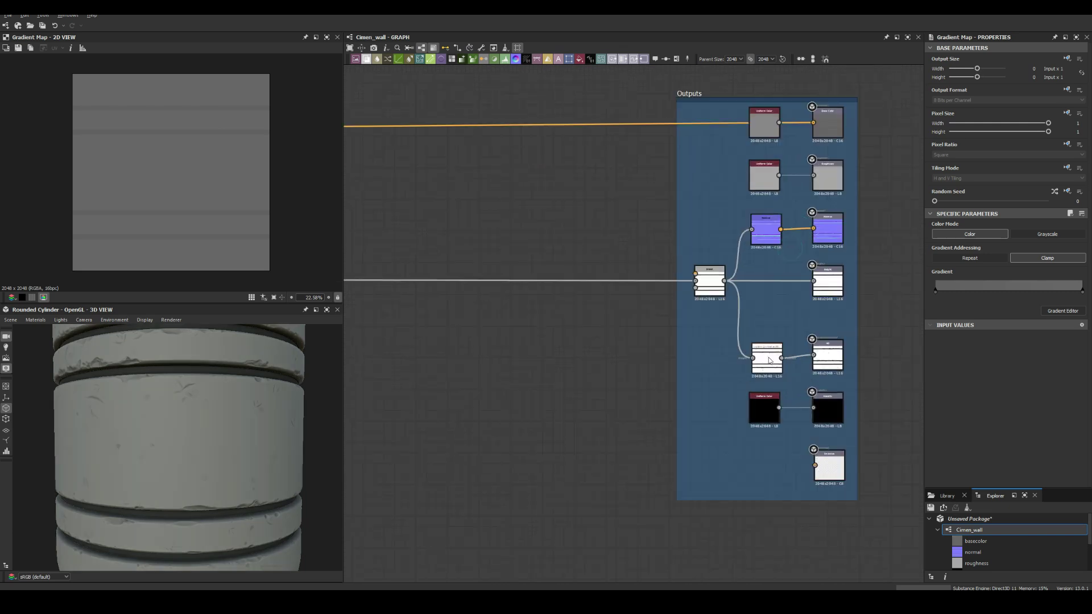
left_click(709, 281)
scroll(190, 380, "up", 3)
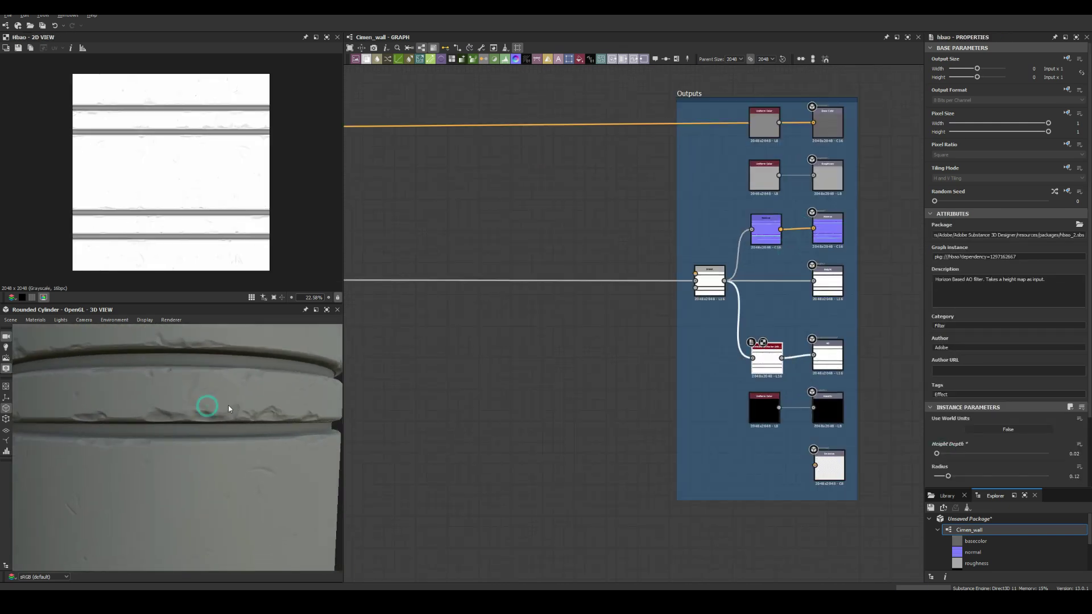
left_click(765, 230)
middle_click_drag(421, 111, 705, 196)
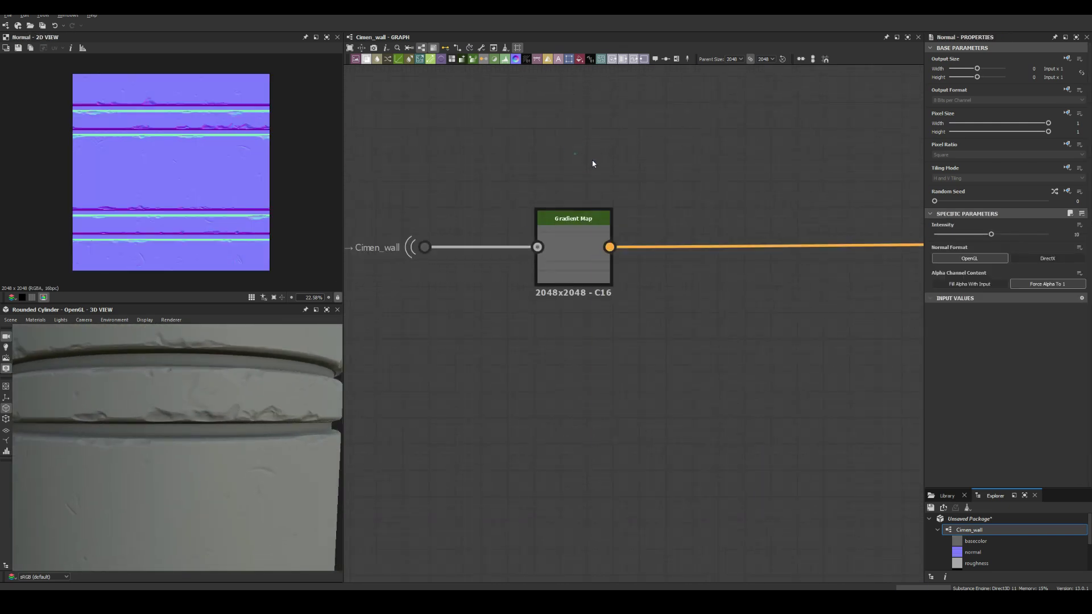
Step: Paste a Normal node beside the Gradient Map and add Curvature Smooth after it
key("space")
key("Return")
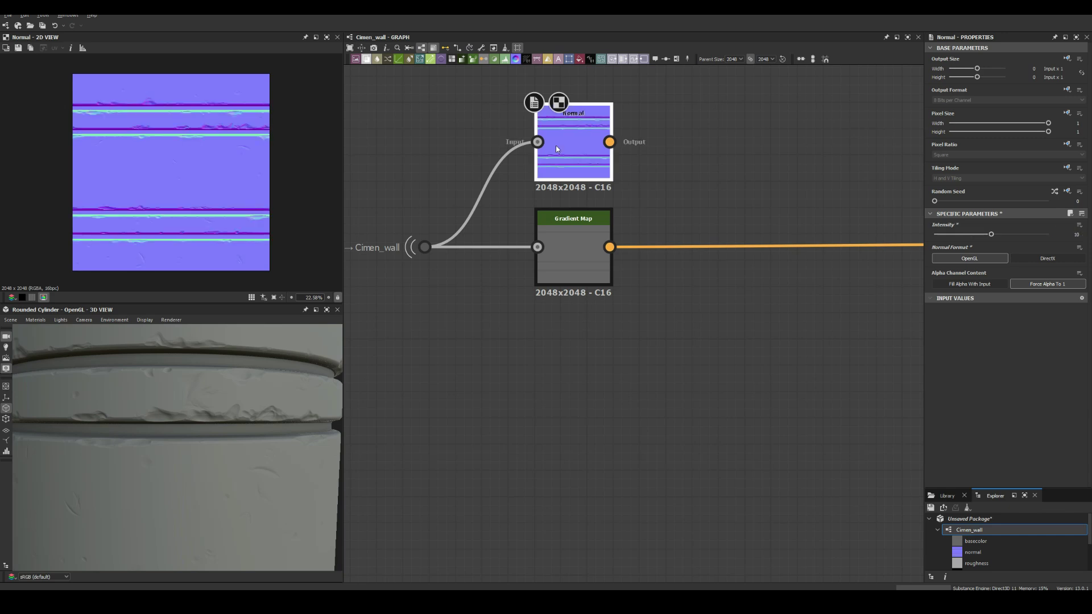
middle_click_drag(557, 149, 604, 246)
key("space")
type("curvature")
key("Return")
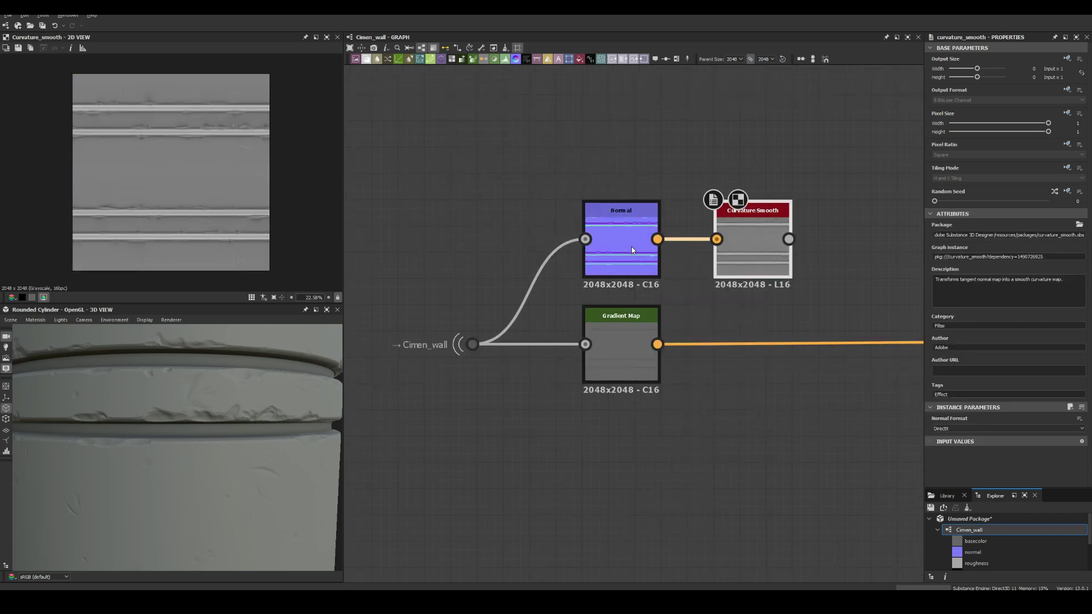
Step: Add Histogram Scan and Gradient Map, blending over the base Gradient Map in Add mode at 0.07
key("space")
type("his")
left_click(808, 283)
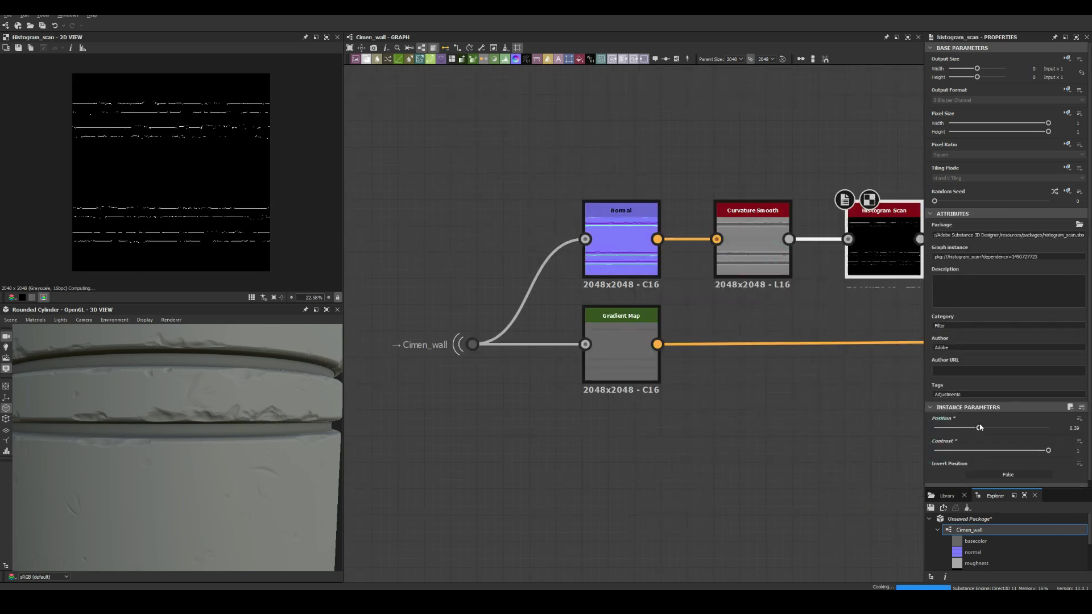
scroll(654, 269, "down", 5)
key("space")
left_click(620, 341)
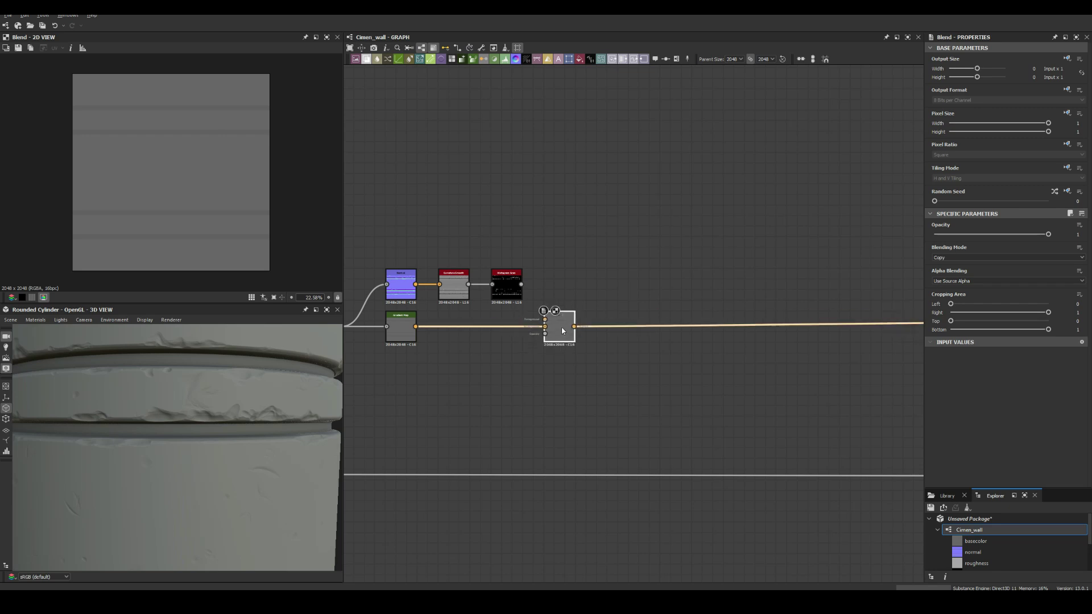
key("space")
left_click(602, 285)
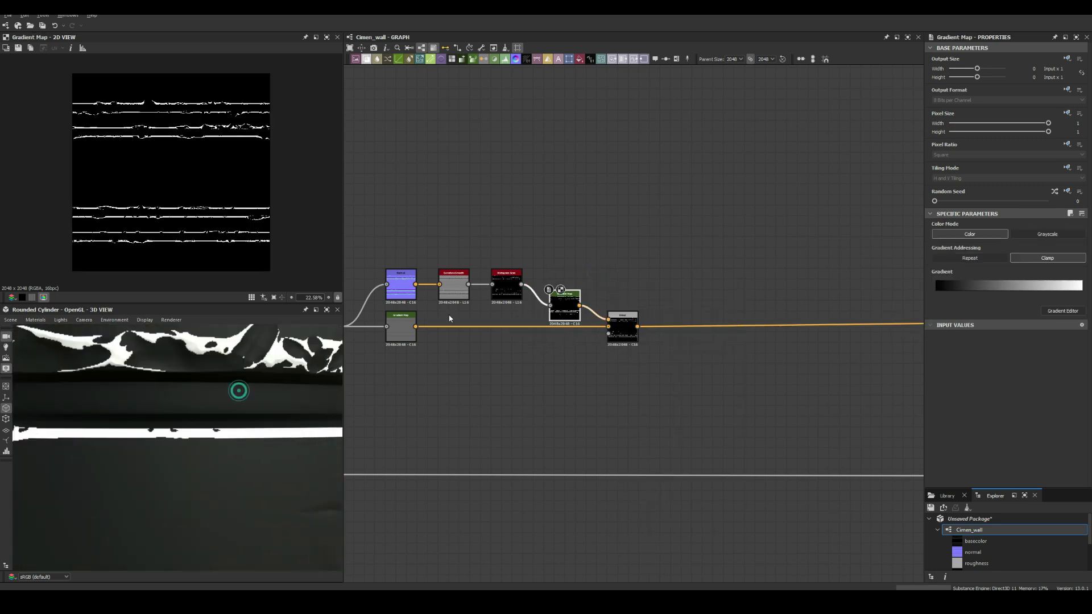
Step: Tune the Histogram Scan, preview the Blend, and duplicate the edge-mask chain
left_click(513, 292)
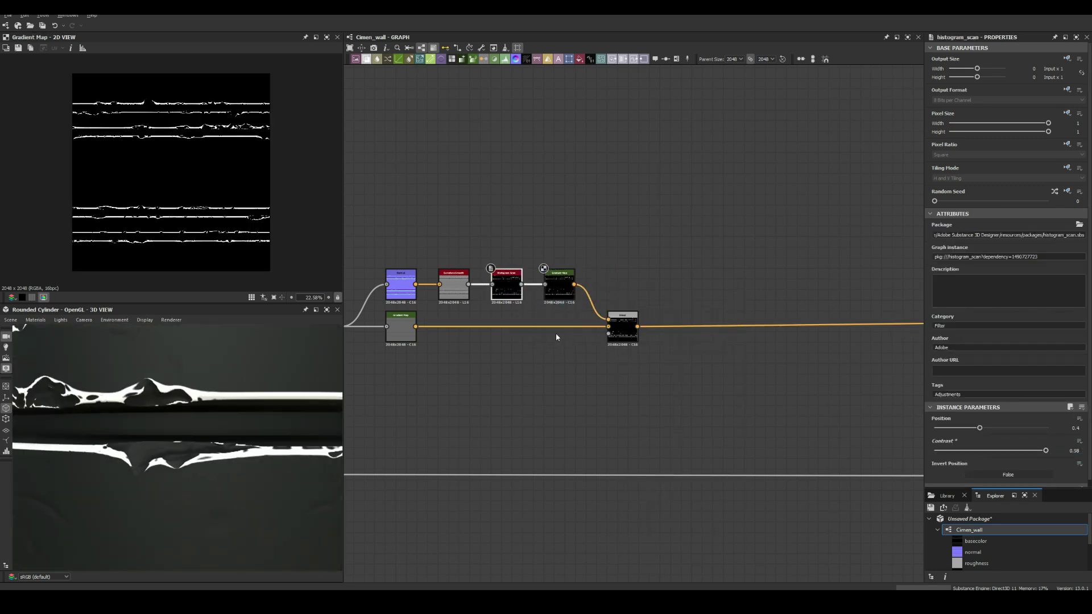
double_click(623, 326)
scroll(200, 401, "down", 3)
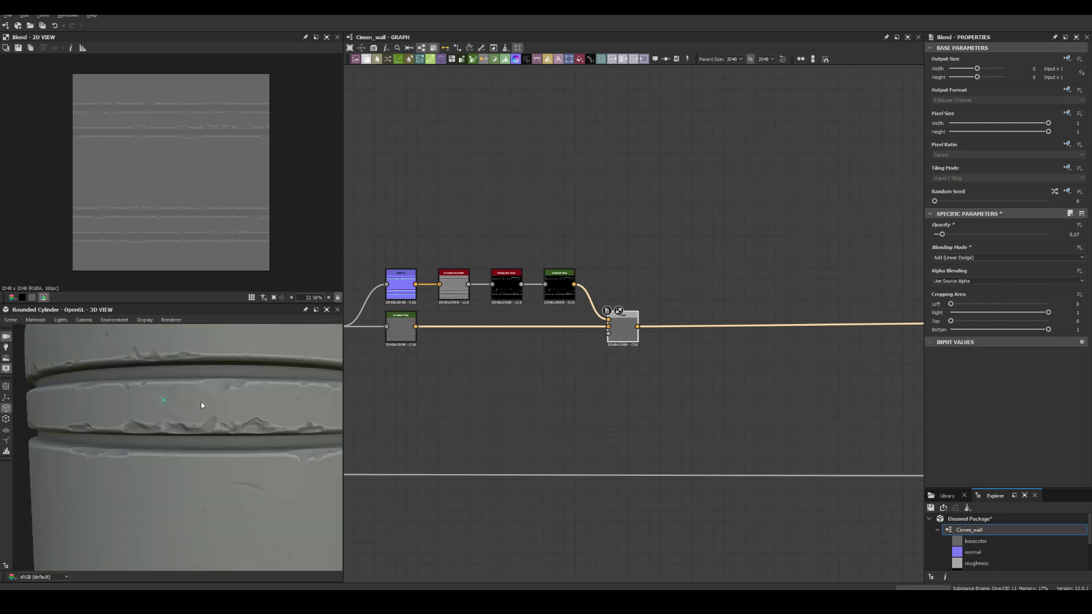
scroll(200, 402, "down", 3)
scroll(200, 401, "up", 5)
middle_click_drag(511, 341, 581, 312)
left_click_drag(655, 220, 476, 247)
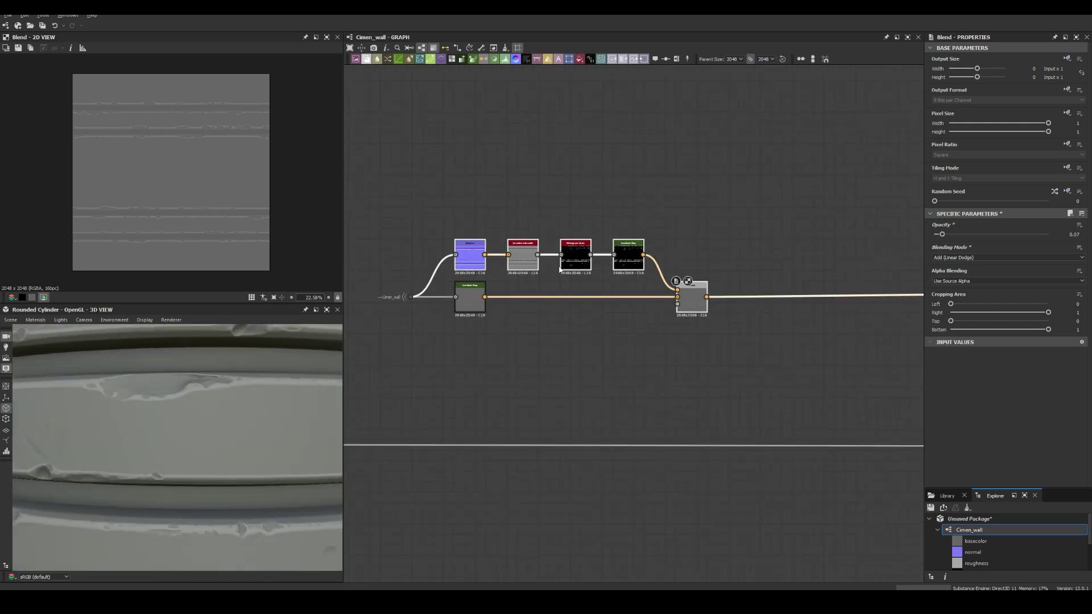
key("ctrl+d")
Step: Insert a Highpass Grayscale before the copied Normal with radius about 0.96
key("space")
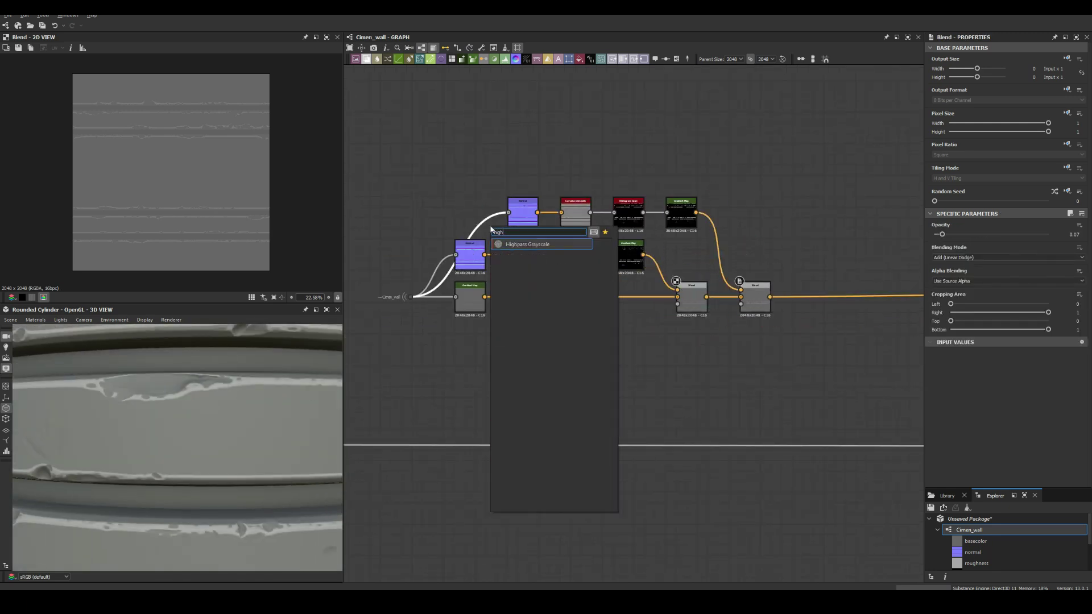
type("highpass")
key("Return")
mouse_move(946, 429)
left_mouse_down()
mouse_move(936, 429)
mouse_move(993, 428)
left_mouse_up()
Step: Set the copied Histogram Scan to position 0.49 and contrast 1, then preview the base color blend
left_click(633, 214)
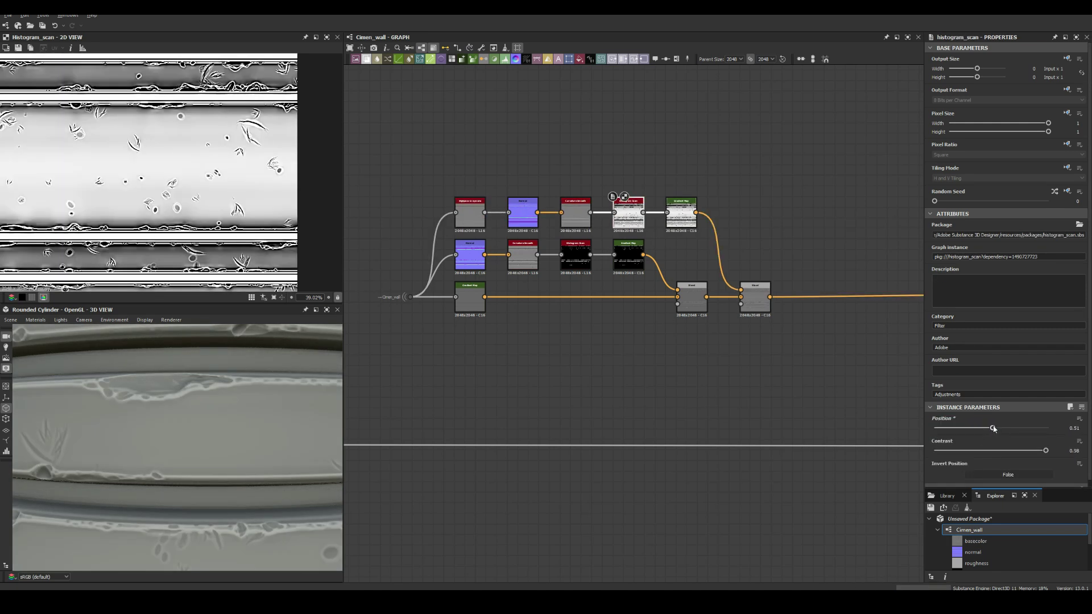
left_click_drag(1084, 450, 1080, 451)
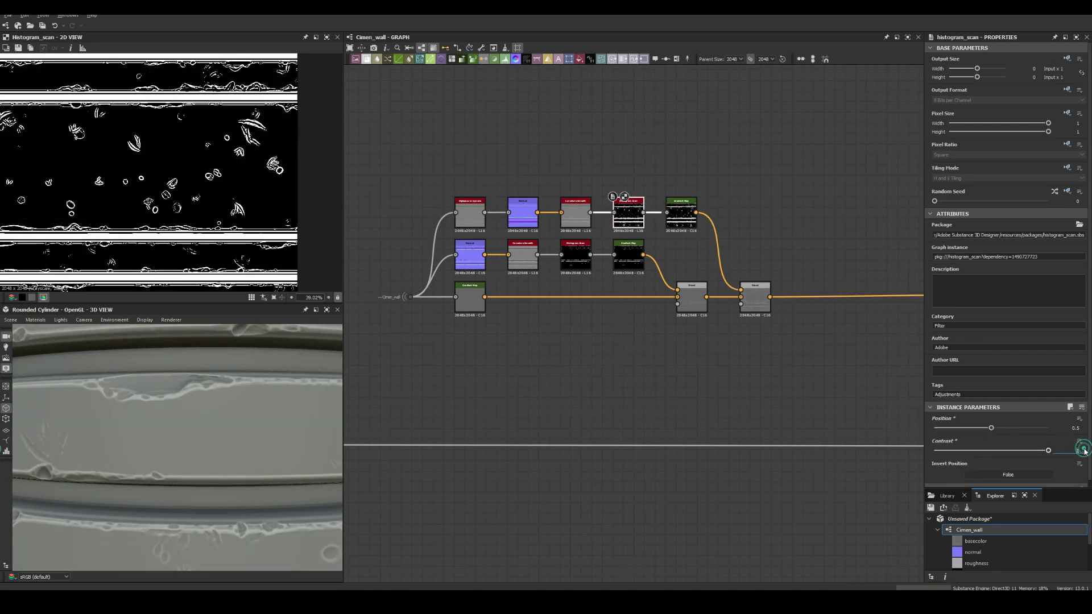
scroll(171, 170, "up", 5)
scroll(194, 432, "up", 5)
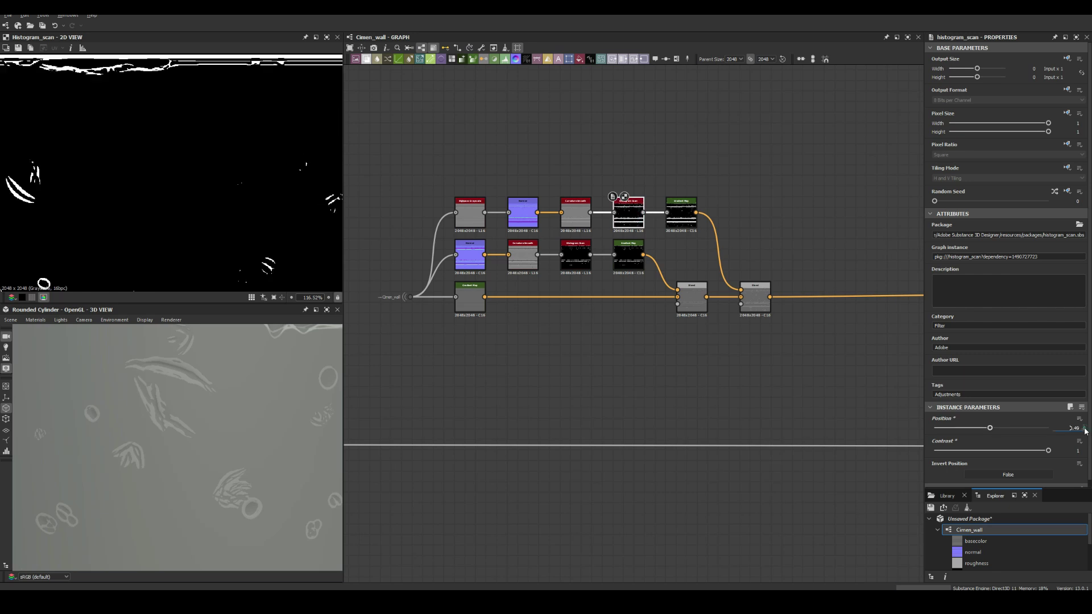
scroll(206, 376, "down", 3)
scroll(206, 367, "up", 3)
scroll(219, 378, "down", 1)
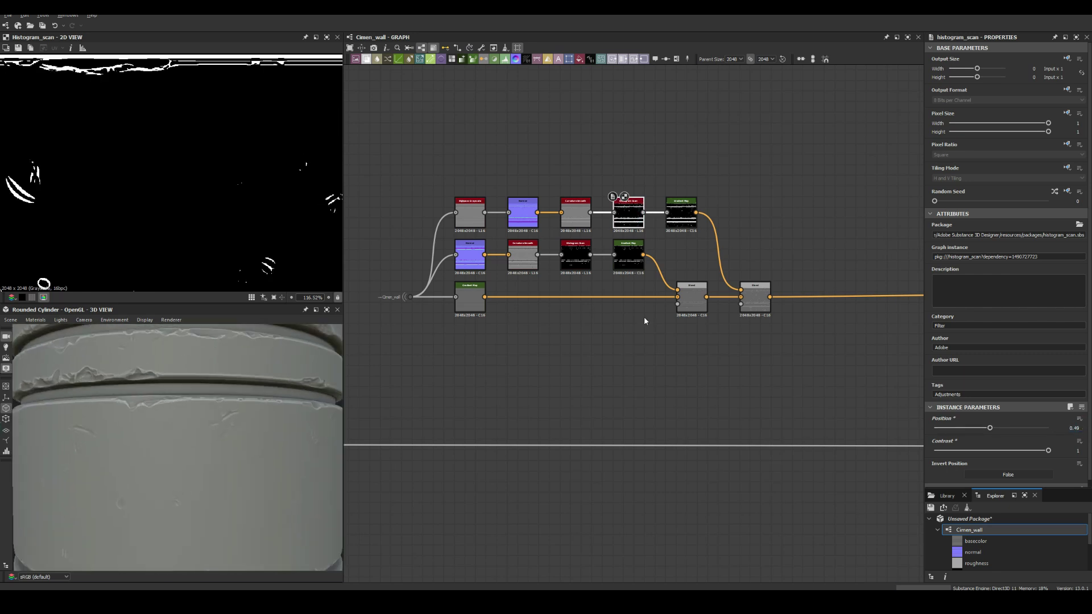
double_click(755, 299)
scroll(637, 402, "down", 3)
Step: Add a Tile Sampler node and adjust two of its parameters
left_click(557, 246)
key("space")
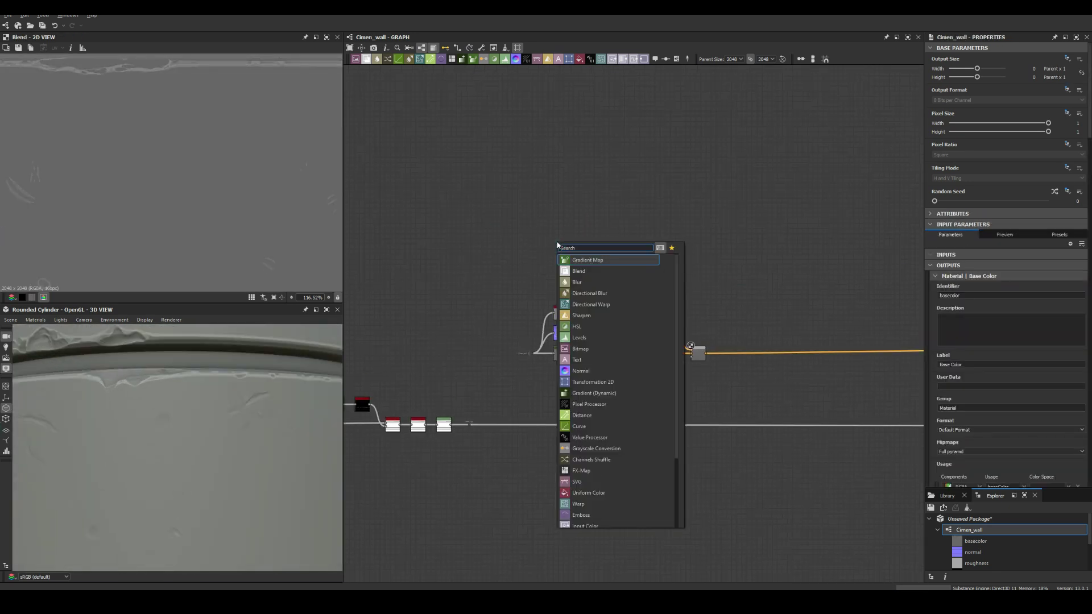
type("tile")
left_click(596, 362)
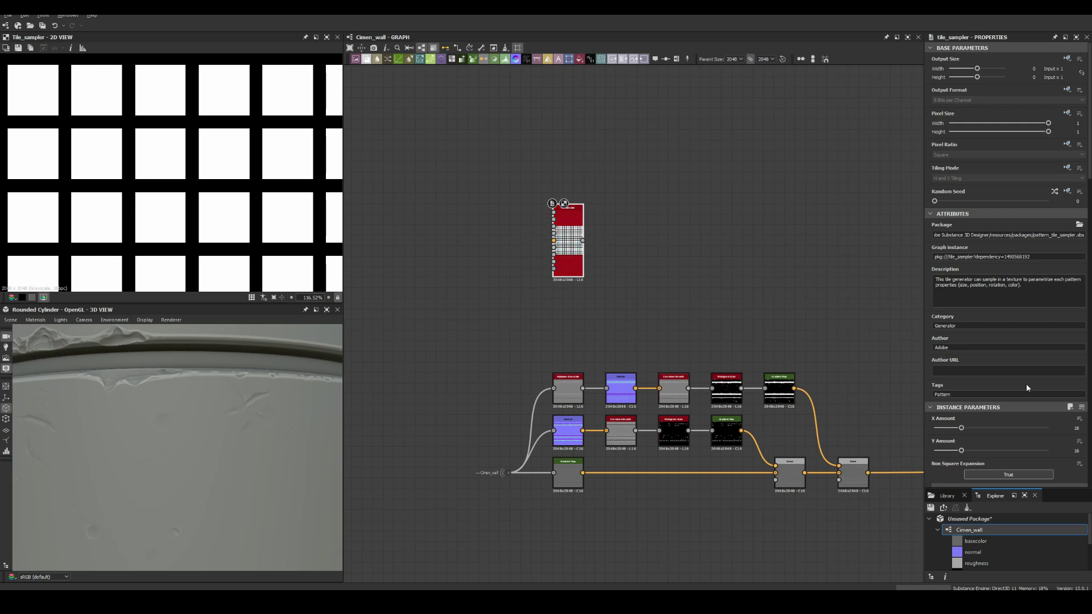
scroll(1013, 364, "down", 5)
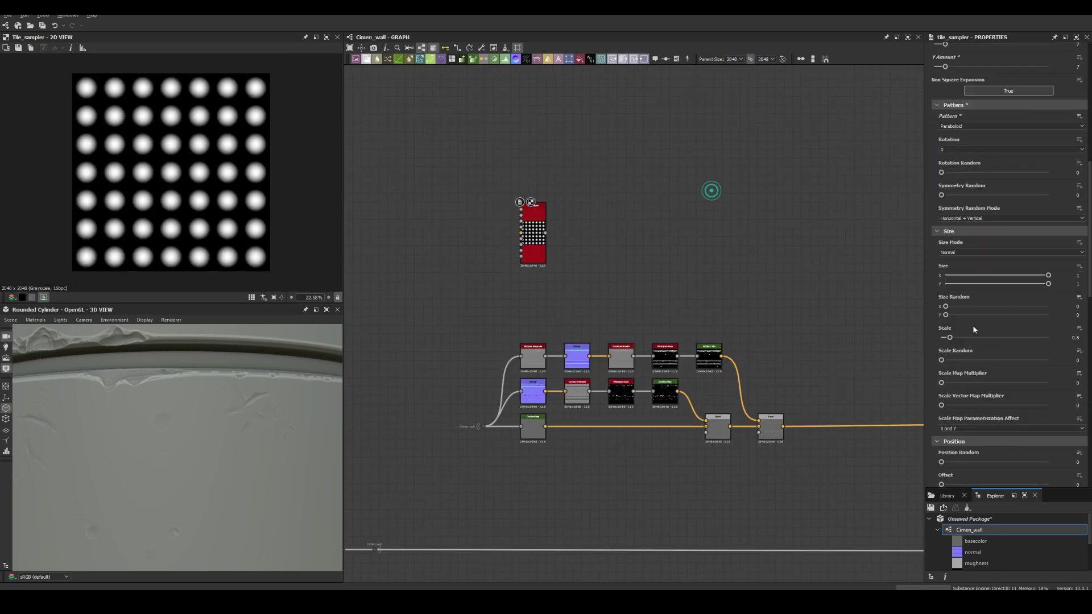
scroll(1001, 296, "down", 3)
left_click_drag(942, 334, 1007, 334)
left_click_drag(941, 436, 992, 436)
scroll(537, 256, "up", 3)
Step: Warp the Tile Sampler with a Gaussian Noise at scale 14
key("space")
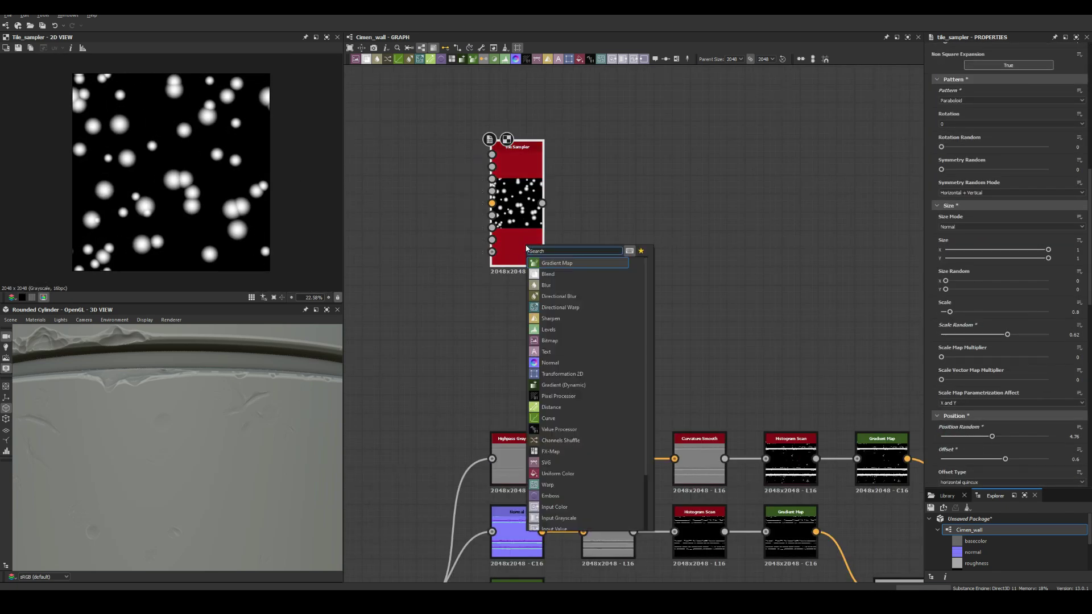
type("wa")
key("Return")
key("space")
type("gaussian")
key("Return")
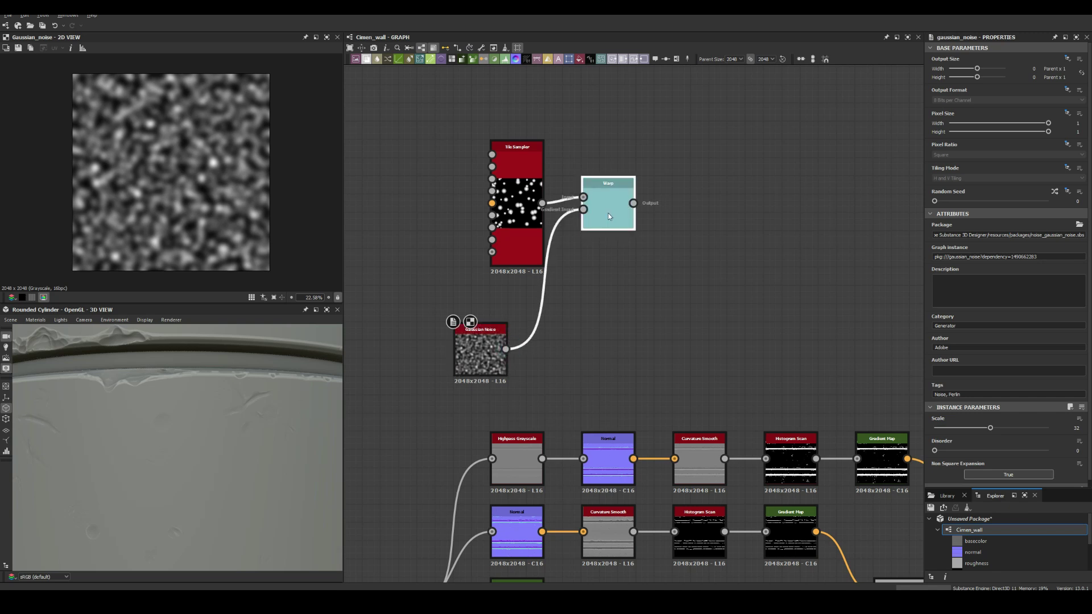
double_click(609, 216)
left_click_drag(956, 237, 975, 236)
left_click(480, 348)
left_click_drag(991, 427, 958, 428)
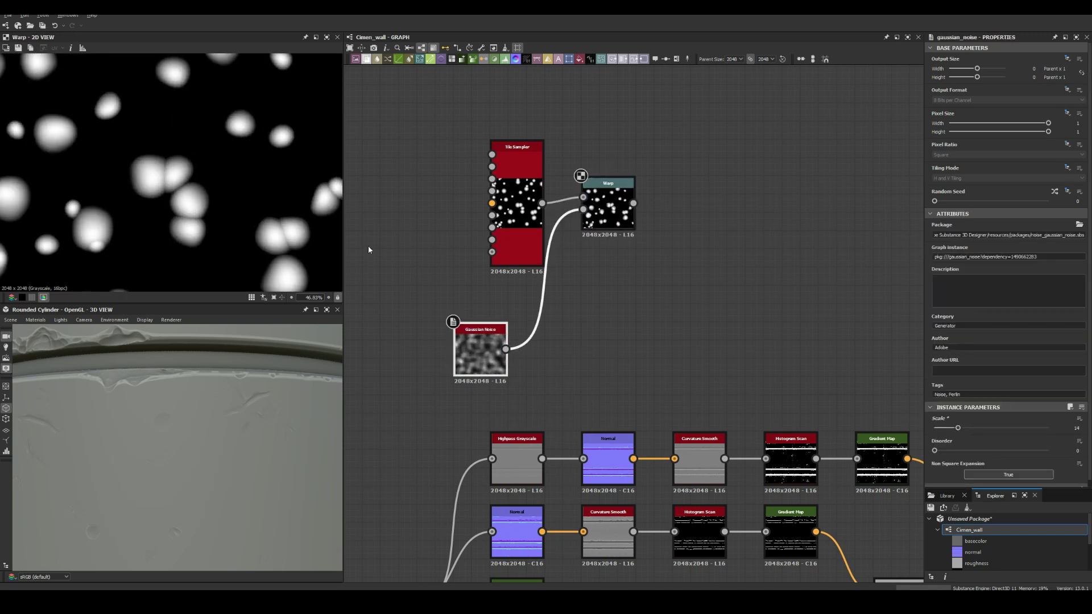
left_click(609, 211)
Step: Change the Tile Sampler pattern to Disc and raise the noise scale to 36
left_click(517, 165)
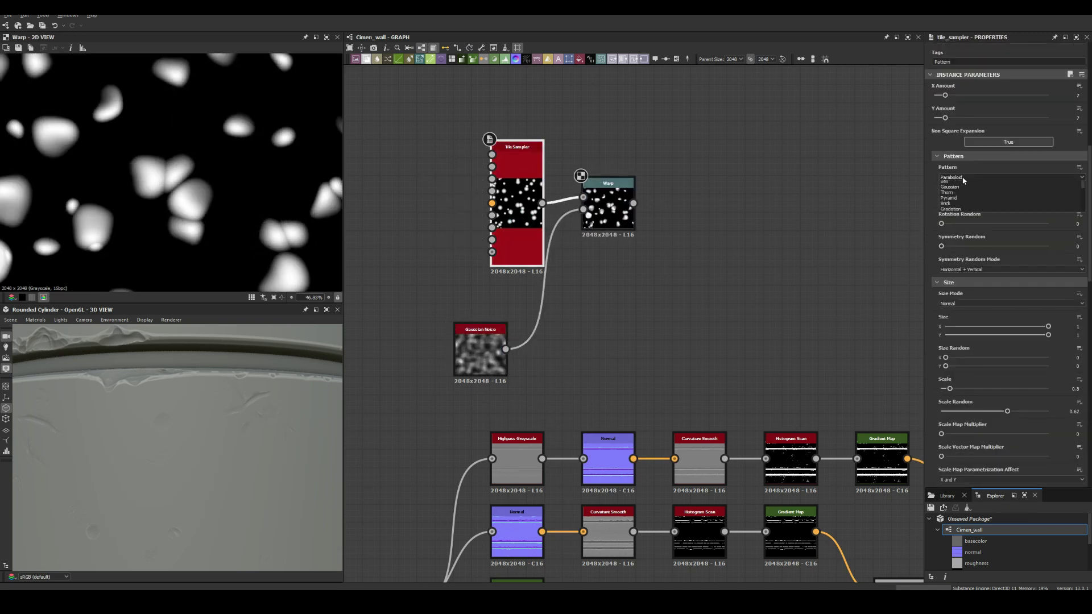
left_click(947, 195)
left_click(480, 348)
left_click_drag(958, 428, 998, 428)
scroll(173, 181, "down", 3)
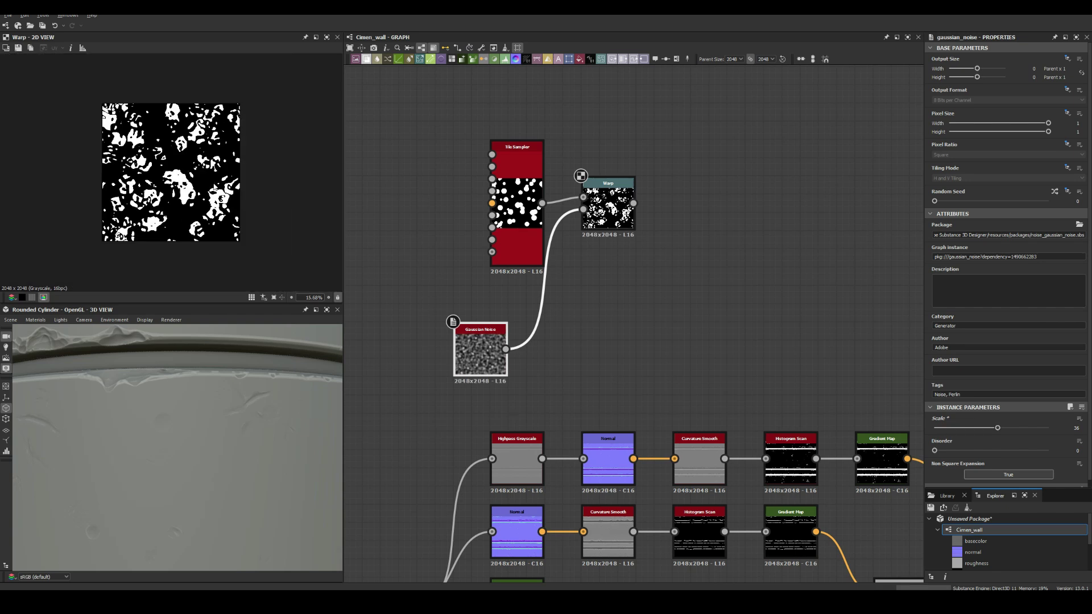
scroll(173, 181, "up", 3)
left_click(516, 165)
Step: Randomise disc grey shades to 0.74, then add a second Warp and Gradient Map feeding the Blend
scroll(1006, 284, "down", 10)
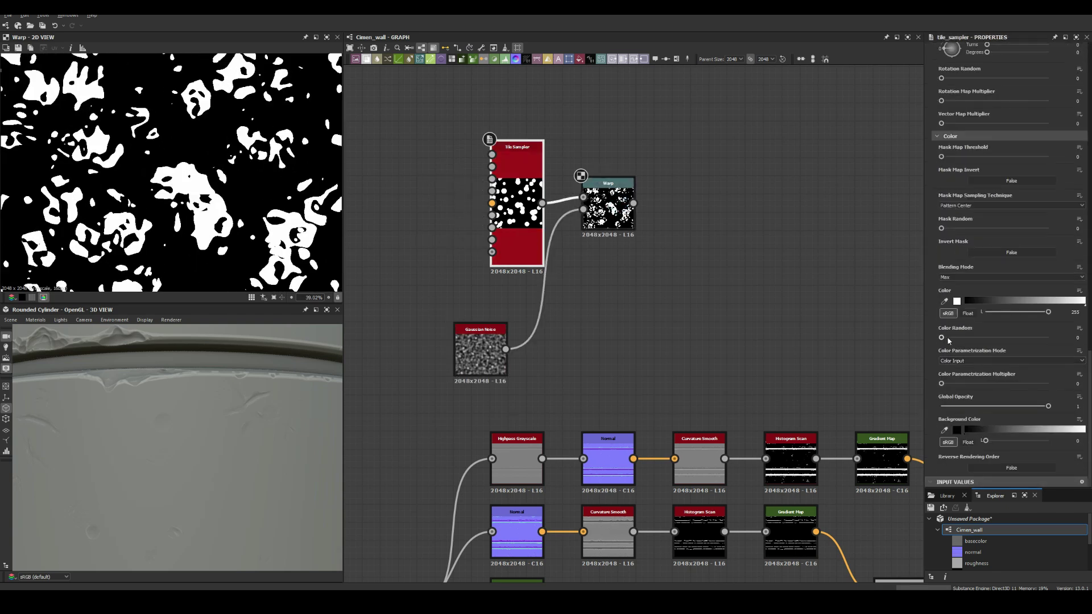
left_click_drag(941, 337, 1021, 338)
scroll(220, 190, "down", 3)
scroll(1007, 227, "up", 10)
left_click_drag(946, 159, 1008, 181)
scroll(453, 198, "down", 3)
double_click(712, 391)
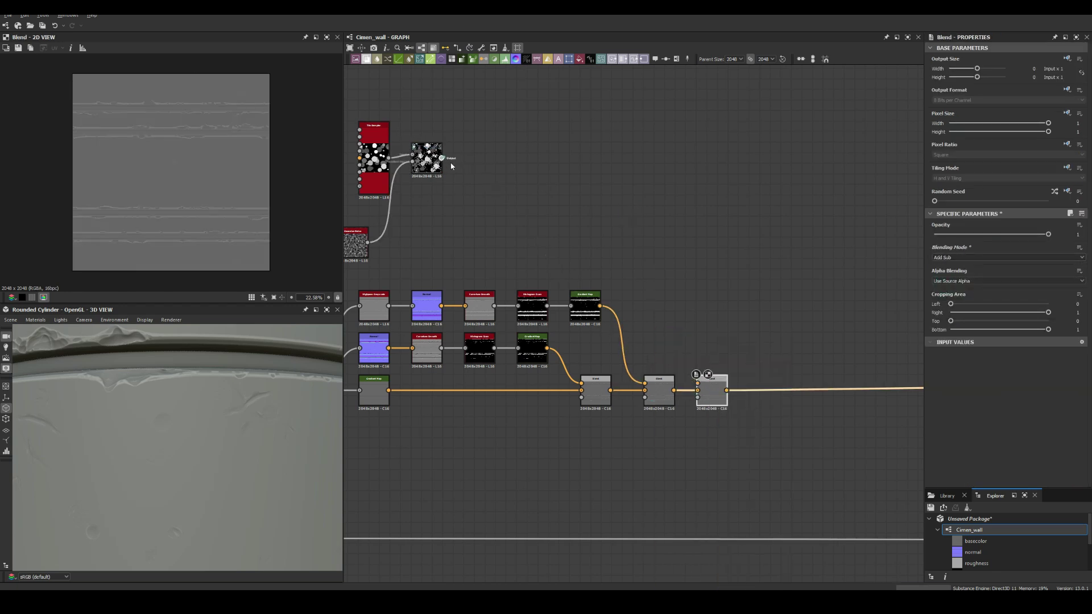
left_click_drag(585, 302, 569, 268)
left_click_drag(442, 158, 449, 165)
Step: Wire the blob Gradient Map into the blends and warp the blobs with HBAO blurred at intensity 7.34
left_click(436, 203)
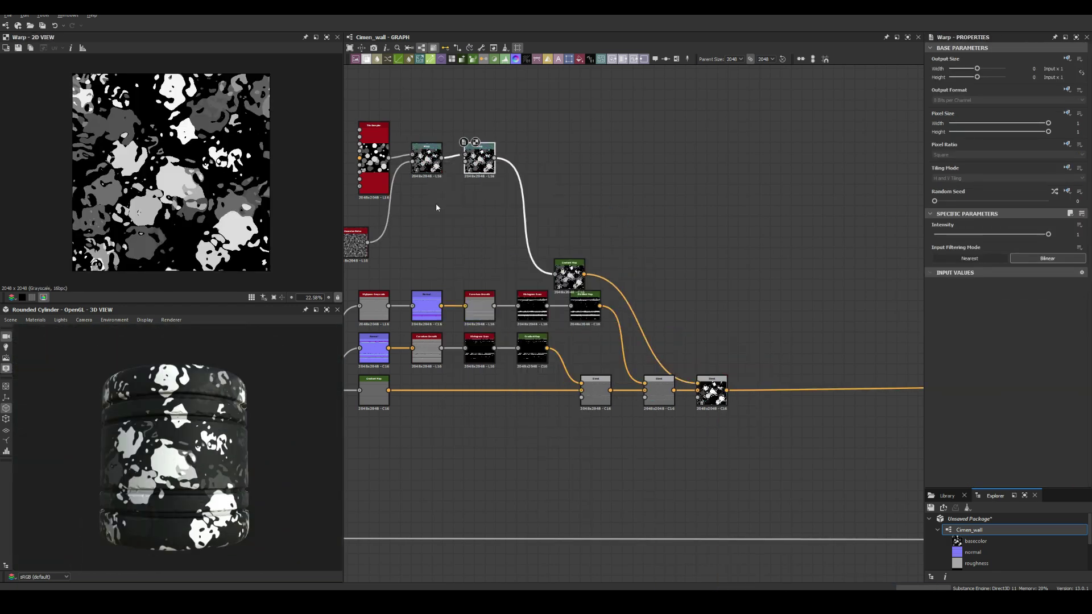
middle_click_drag(377, 276, 551, 269)
key("space")
type("hbao")
key("Return")
scroll(549, 250, "up", 3)
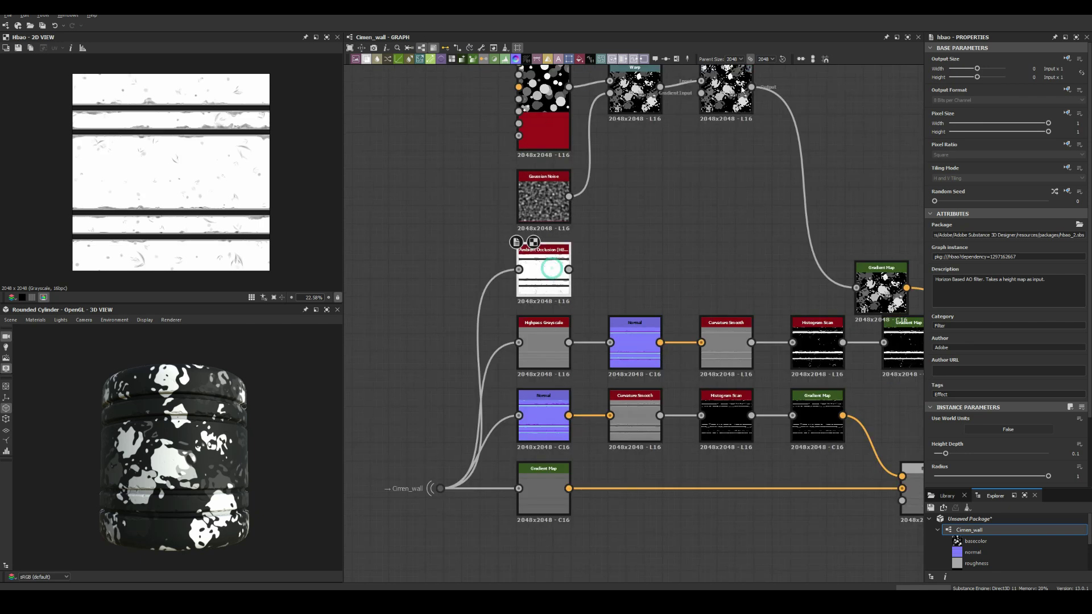
left_click_drag(569, 269, 564, 266)
left_click(603, 285)
mouse_move(1006, 428)
left_mouse_down()
mouse_move(970, 428)
mouse_move(987, 428)
left_mouse_up()
scroll(212, 383, "up", 3)
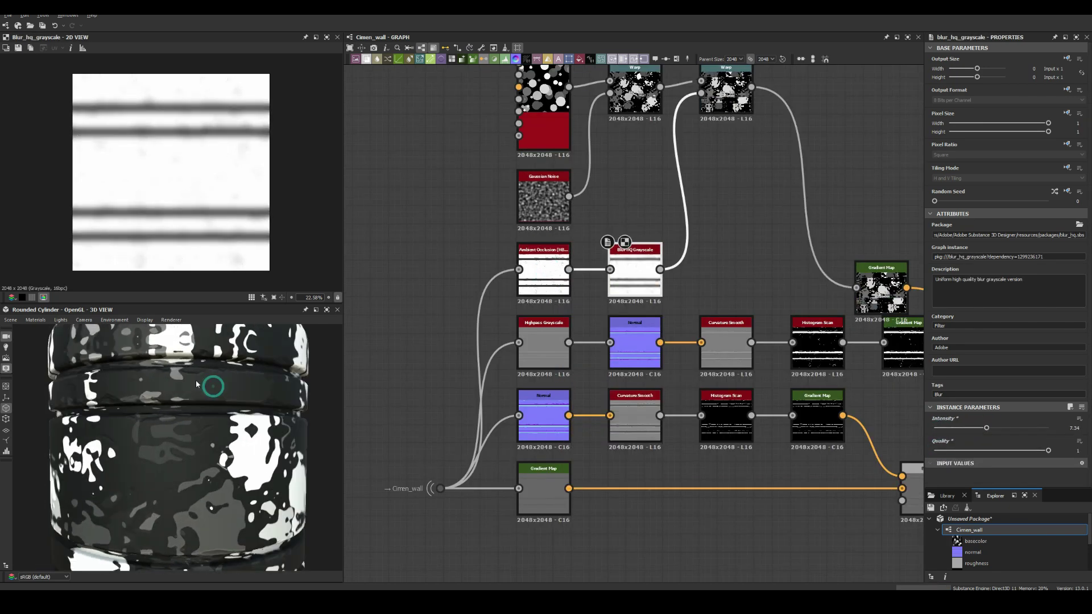
middle_click_drag(718, 101, 544, 200)
Step: Add a Histogram Scan after the Warp and use it as the third Blend's mask
left_click(551, 188)
key("space")
type("histogram scan")
key("Return")
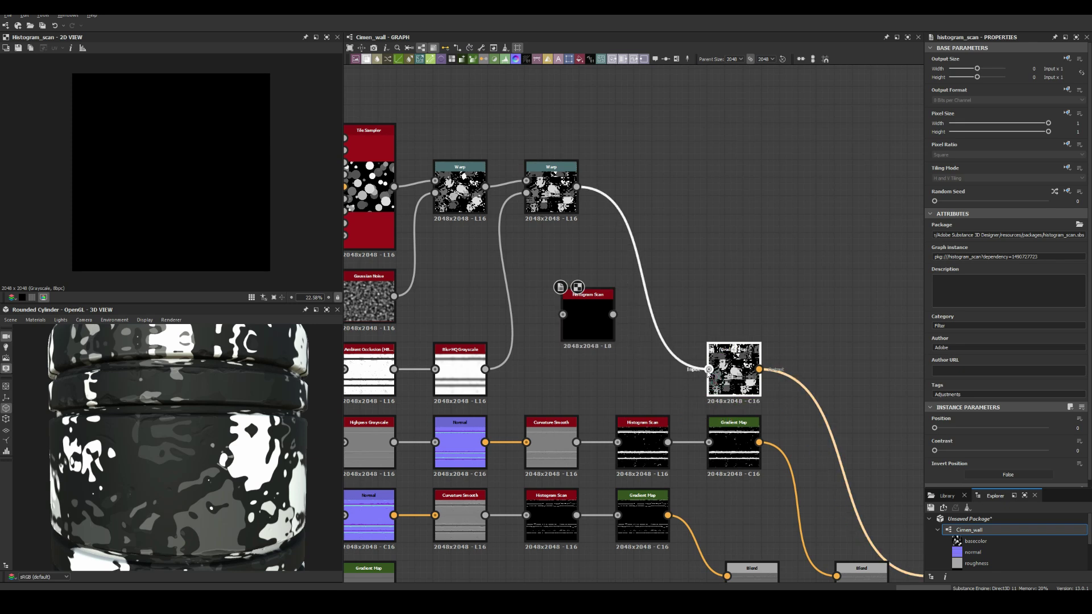
left_click_drag(708, 371, 983, 455)
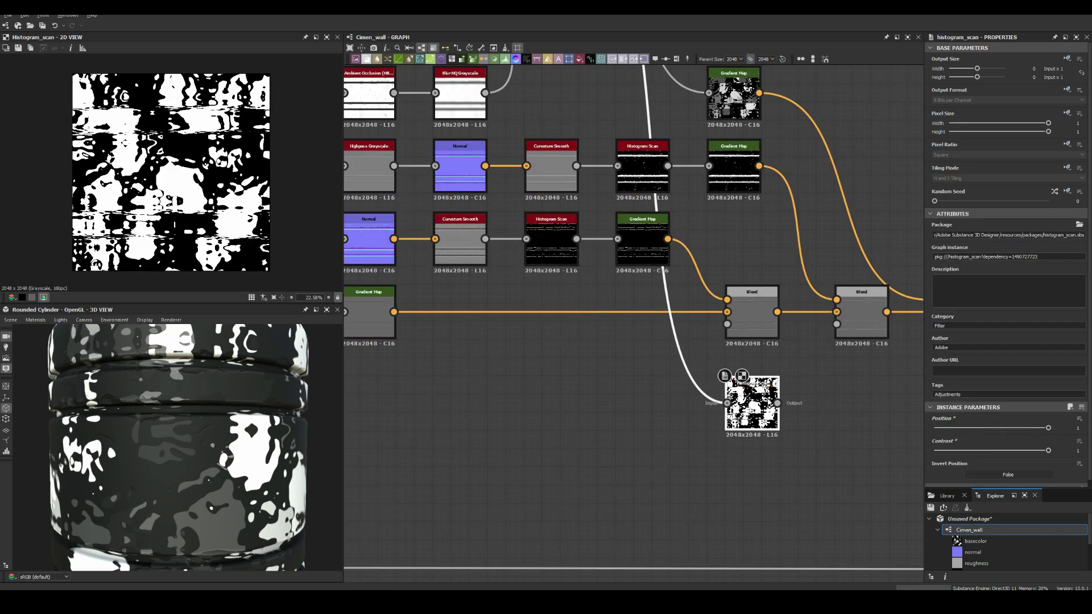
middle_click_drag(783, 413, 600, 404)
left_click_drag(595, 393, 745, 315)
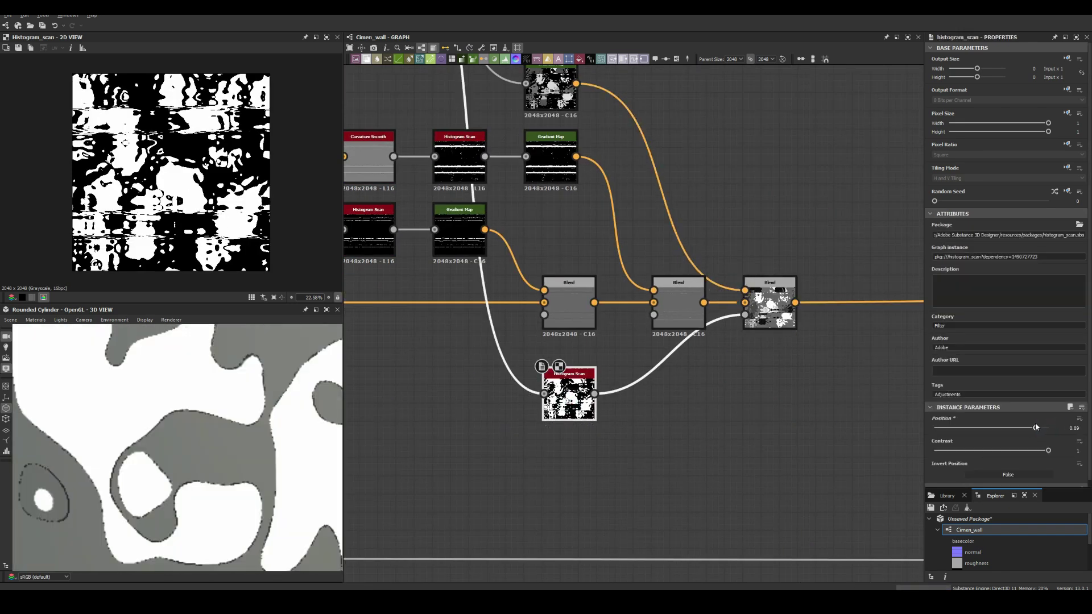
left_click(769, 307)
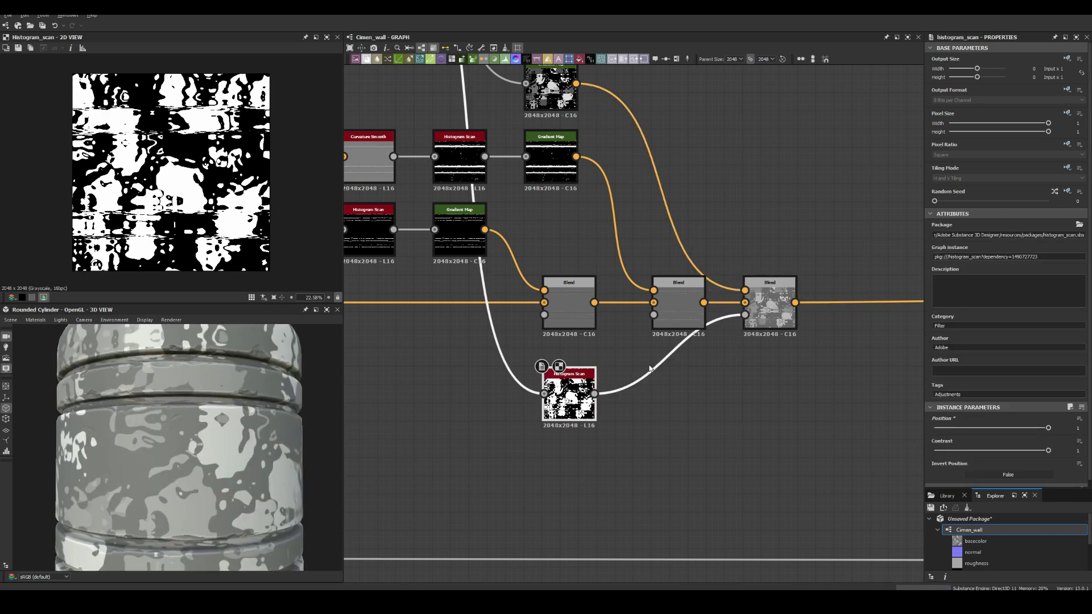
scroll(517, 213, "down", 5)
Step: Duplicate the Tile Sampler/Warp branch and the Histogram Scan + Blend pair, adding a Gradient Map
scroll(579, 344, "up", 3)
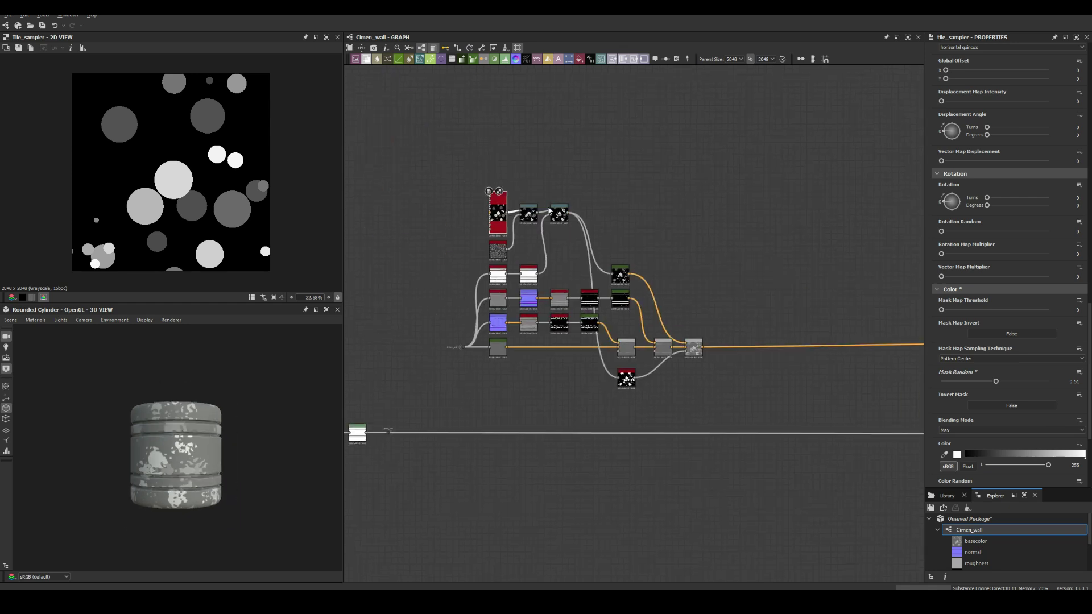
left_click_drag(580, 344, 454, 131)
middle_click_drag(733, 554, 564, 500)
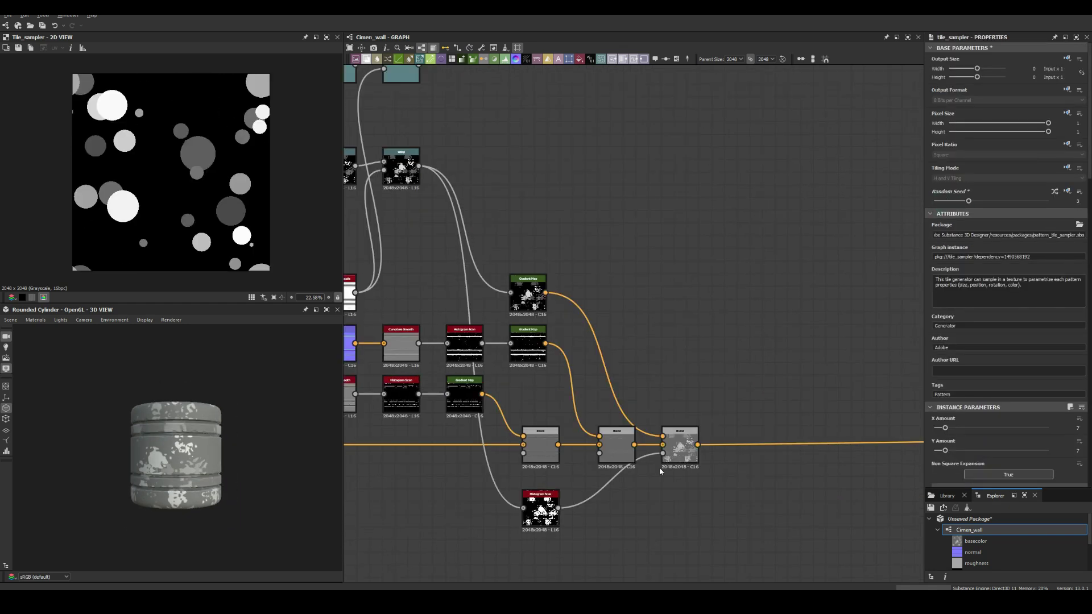
left_click(680, 450)
key("ctrl+d")
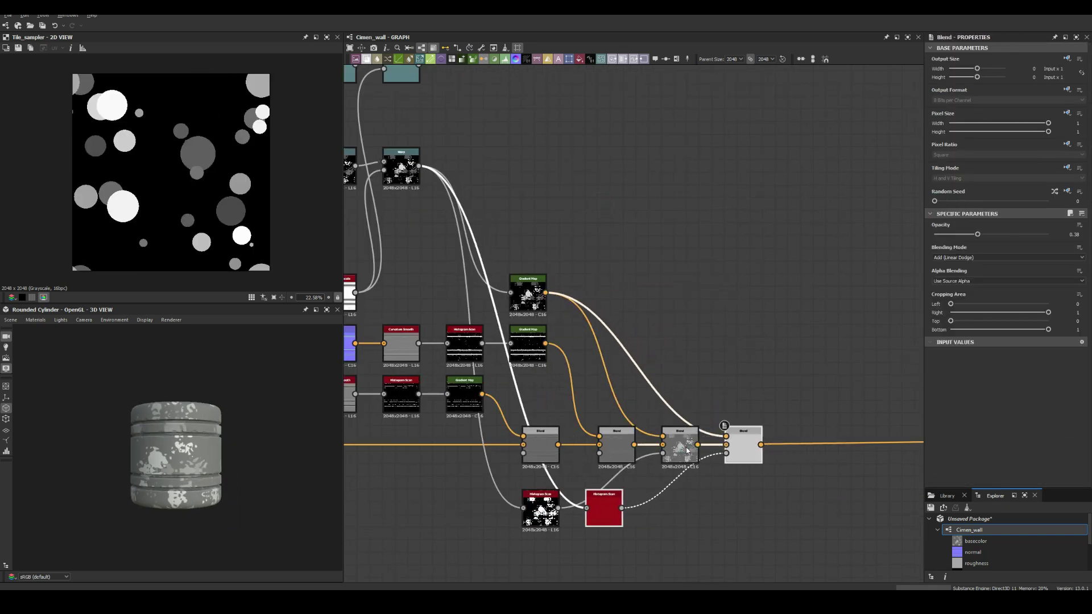
middle_click_drag(553, 234, 596, 342)
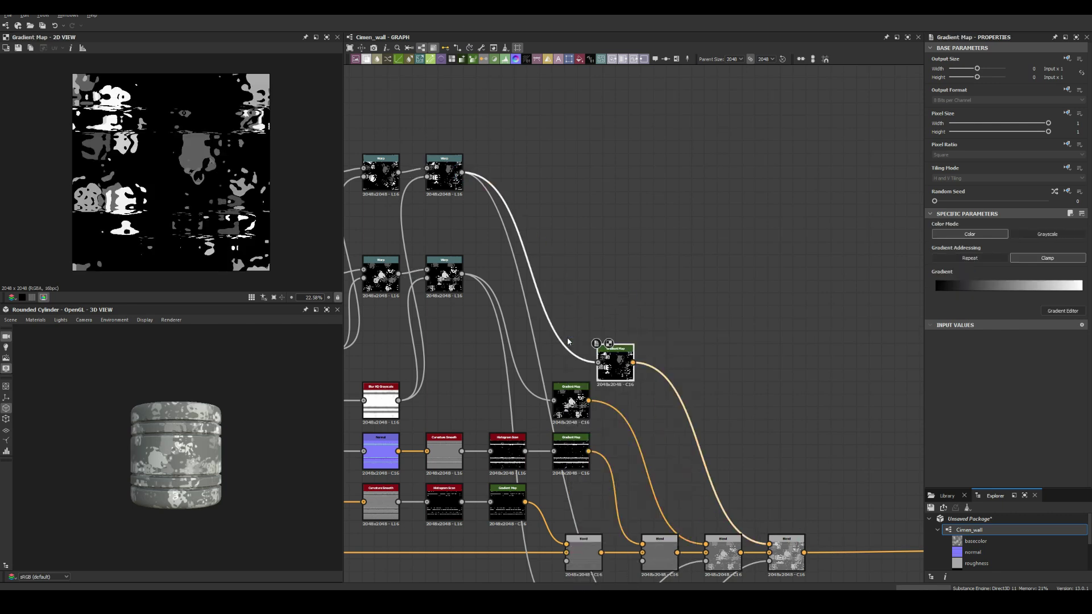
Step: Set the third Blend to Subtract mode at 0.11 opacity
left_click(786, 554)
left_click(1007, 257)
left_click(967, 296)
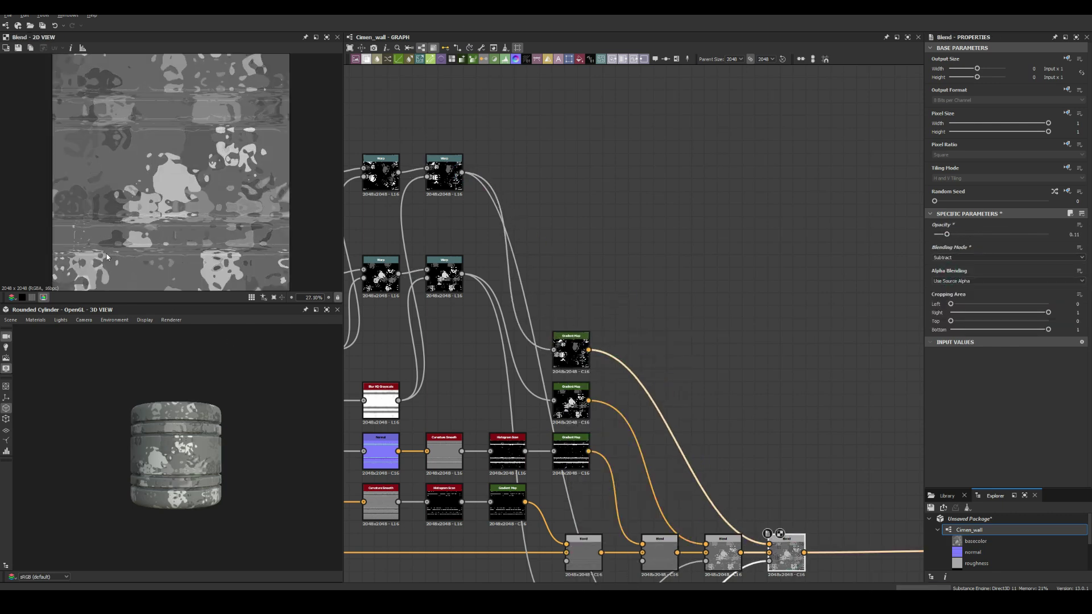
left_click(728, 555)
scroll(182, 469, "up", 5)
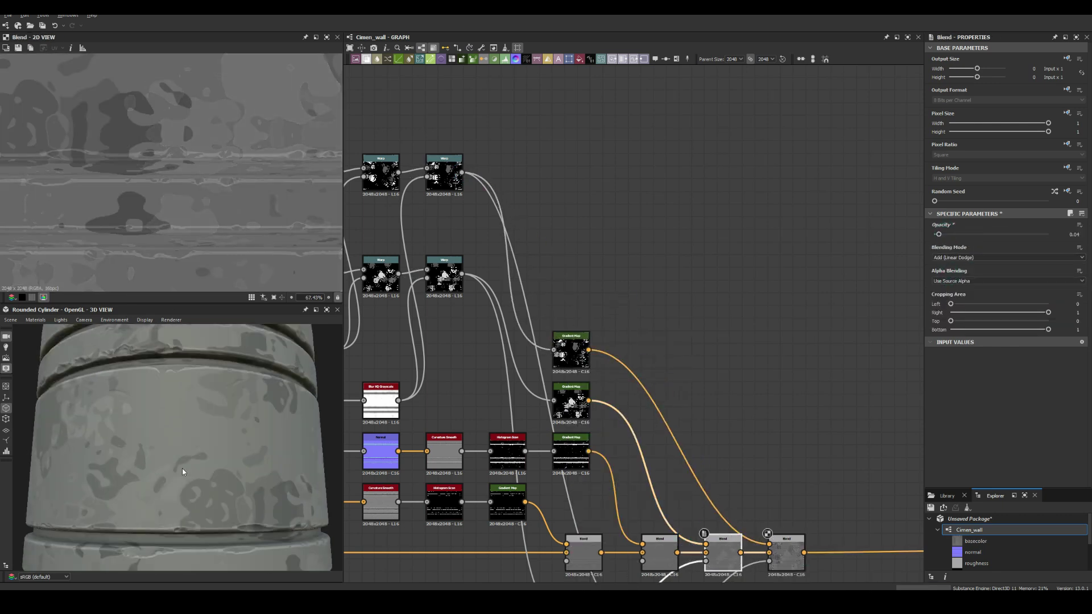
scroll(222, 447, "down", 6)
scroll(222, 447, "up", 3)
scroll(512, 284, "up", 4)
Step: Replace the top Warp with Slope Blur Grayscale, driving its Slope input with a Fractal Sum Base
left_click(658, 311)
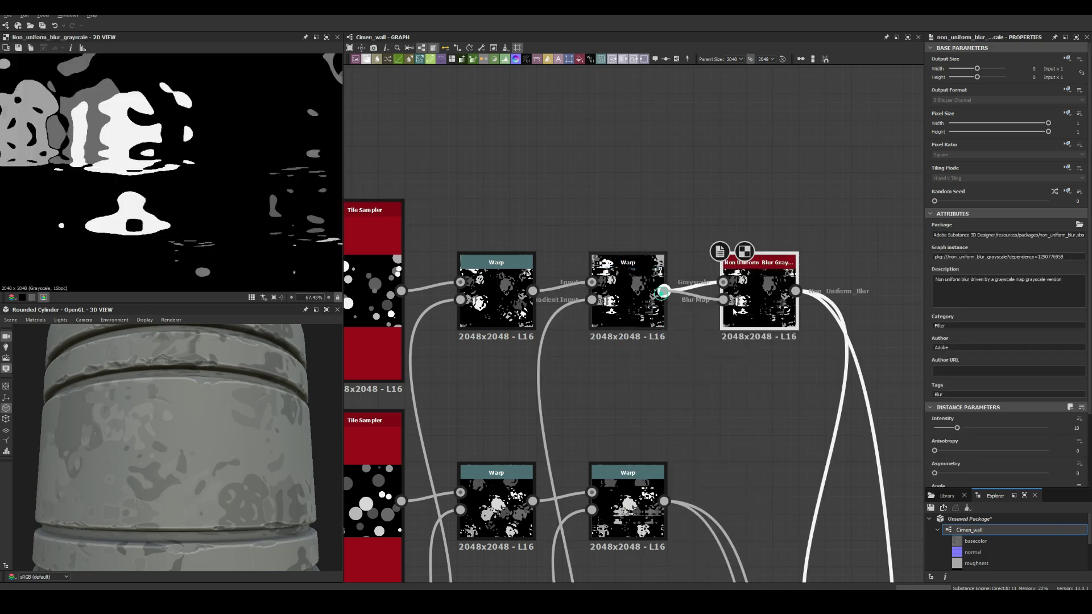
key("ctrl+z")
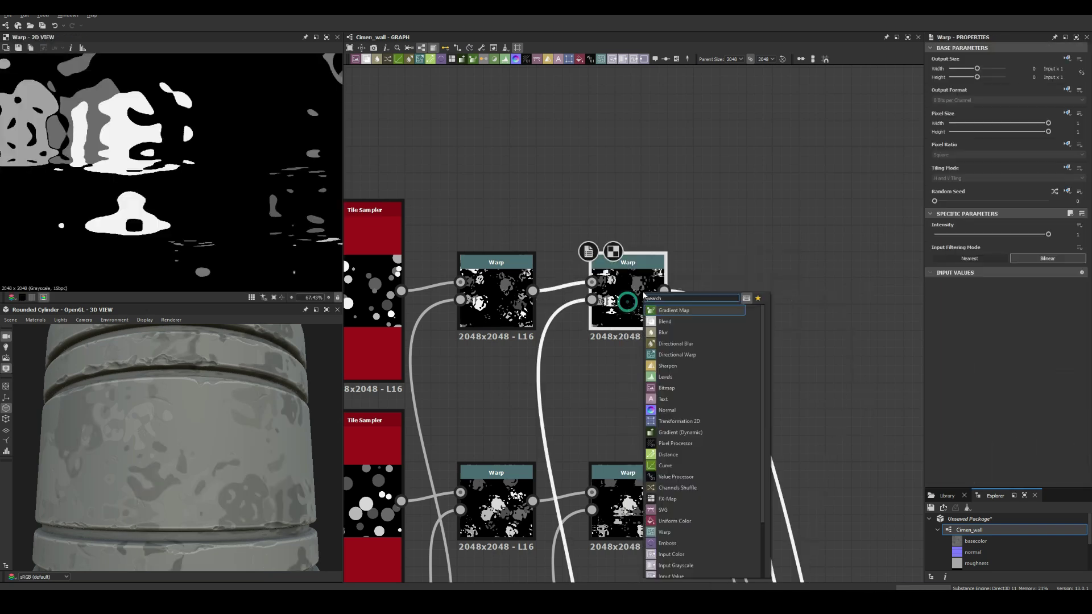
right_click(646, 302)
left_click(682, 319)
left_click_drag(723, 300, 622, 330)
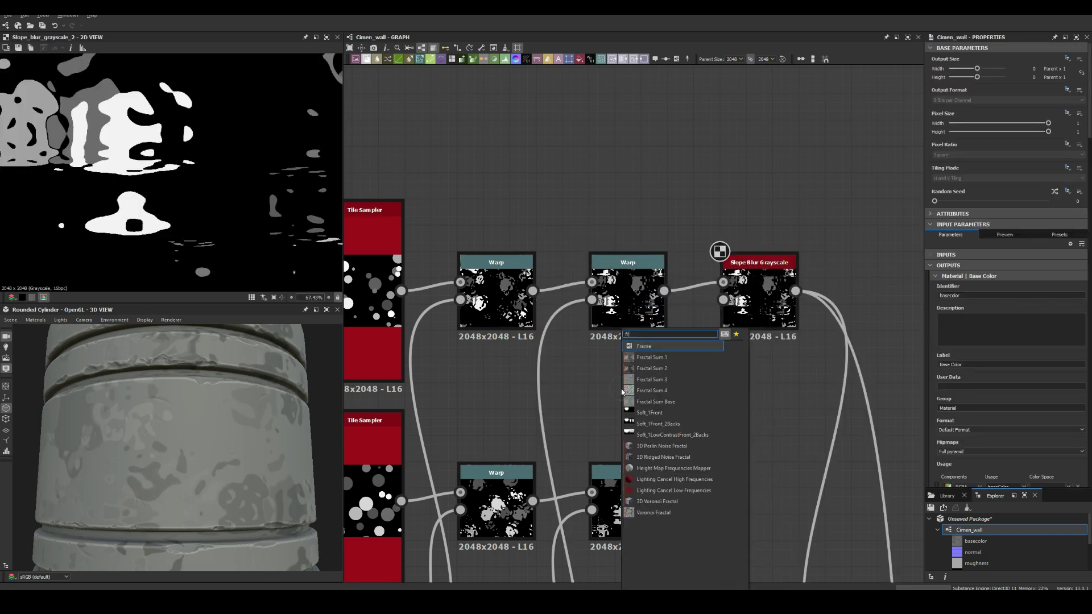
left_click(693, 351)
left_click_drag(664, 395, 722, 299)
Step: Set noise roughness 0.31 and Min Level 4, slope blur intensity 2.39 in Max mode, then duplicate it
left_click(628, 398)
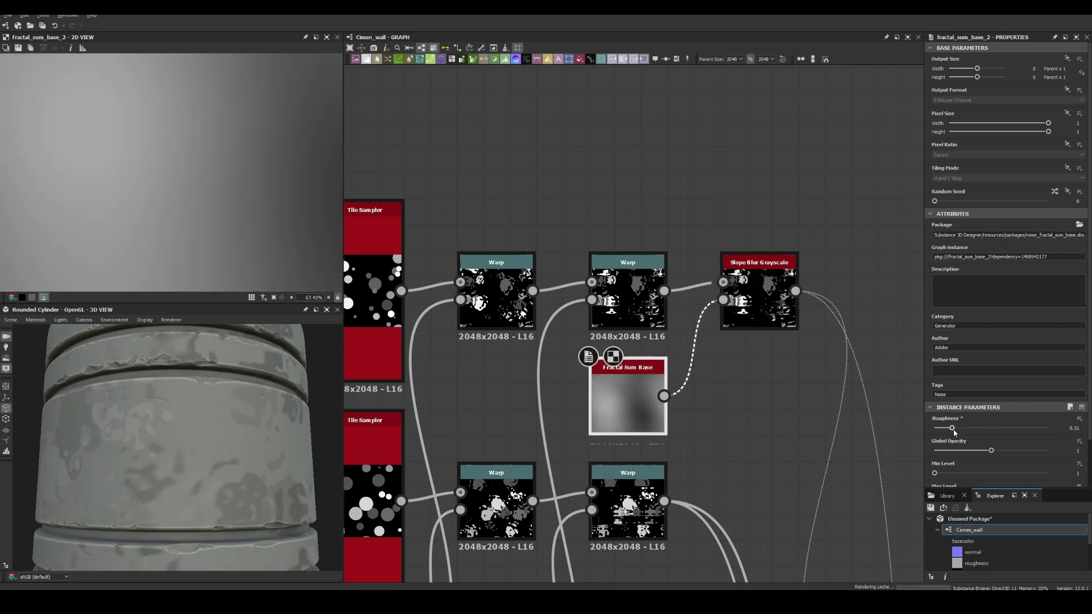
left_click_drag(934, 421, 985, 422)
scroll(167, 402, "down", 3)
scroll(167, 402, "up", 5)
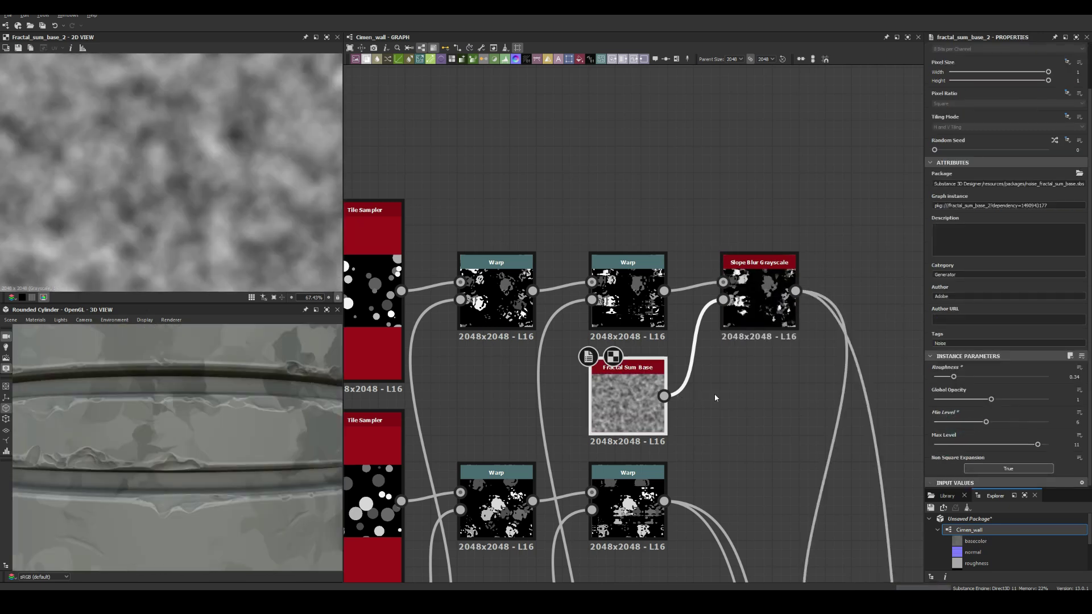
double_click(760, 296)
left_click(628, 399)
left_click_drag(955, 423, 953, 423)
mouse_move(986, 468)
left_mouse_down()
mouse_move(965, 468)
mouse_move(951, 446)
left_mouse_up()
left_click(1007, 469)
left_click(1006, 488)
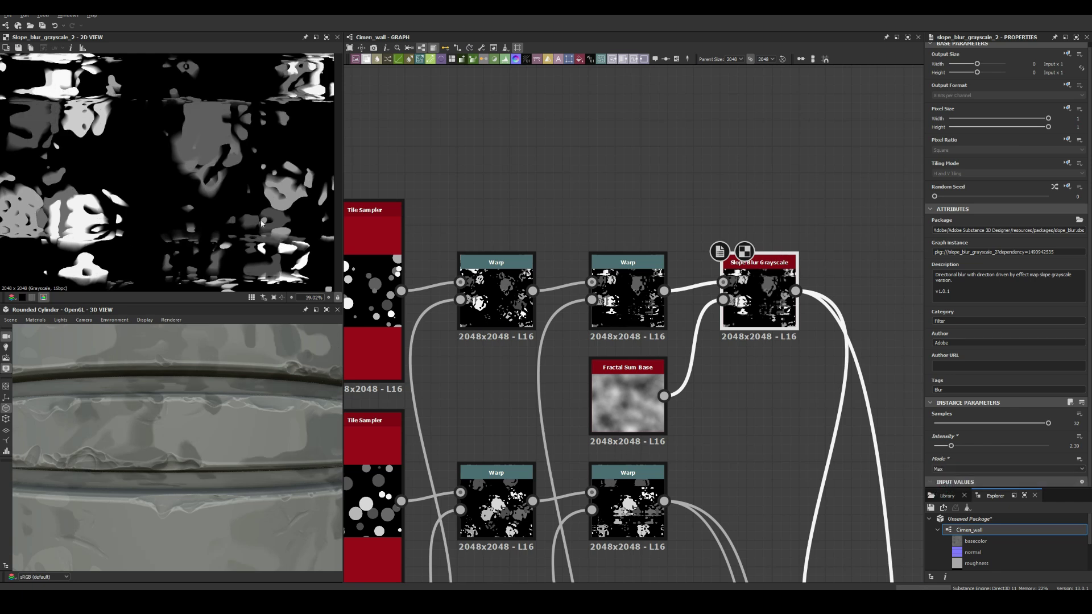
scroll(170, 444, "down", 3)
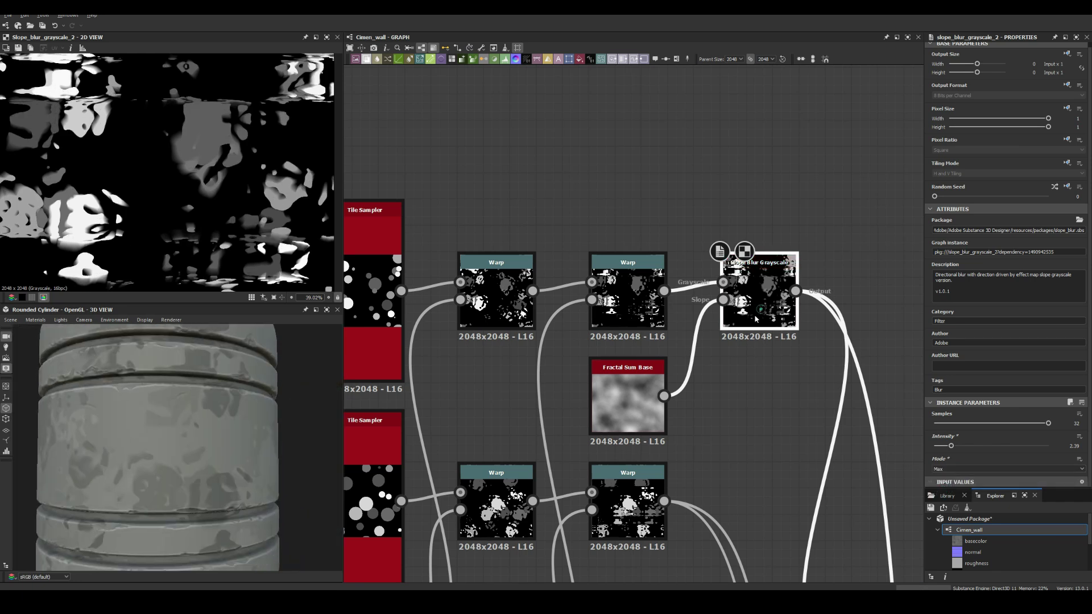
key("ctrl+d")
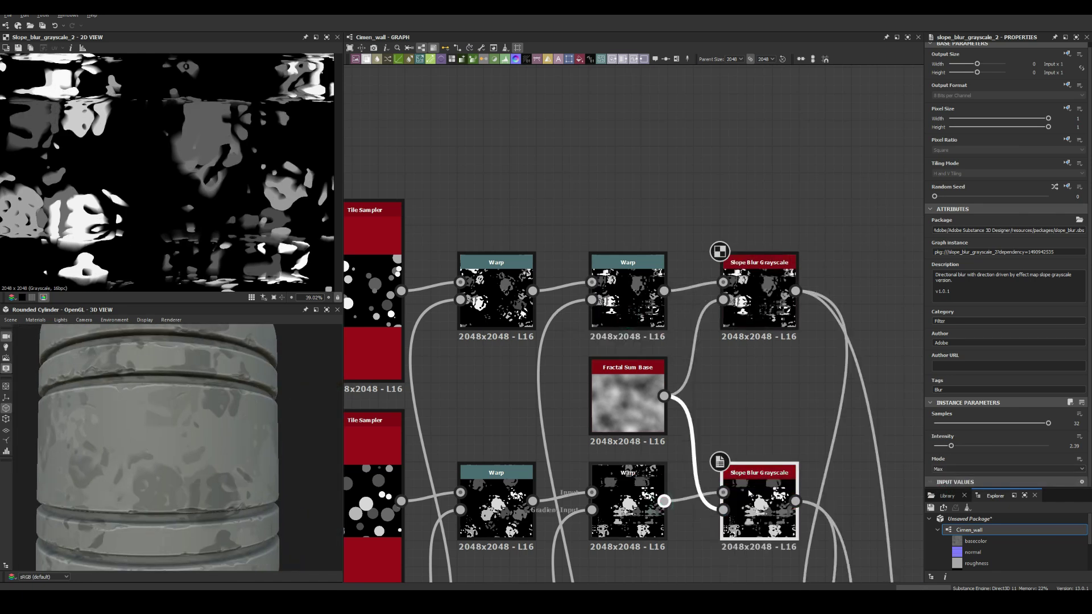
scroll(595, 249, "down", 5)
scroll(159, 449, "down", 3)
Step: Add a Levels node off the Cimen_wall input with its white output lowered to darken it
scroll(160, 450, "down", 2)
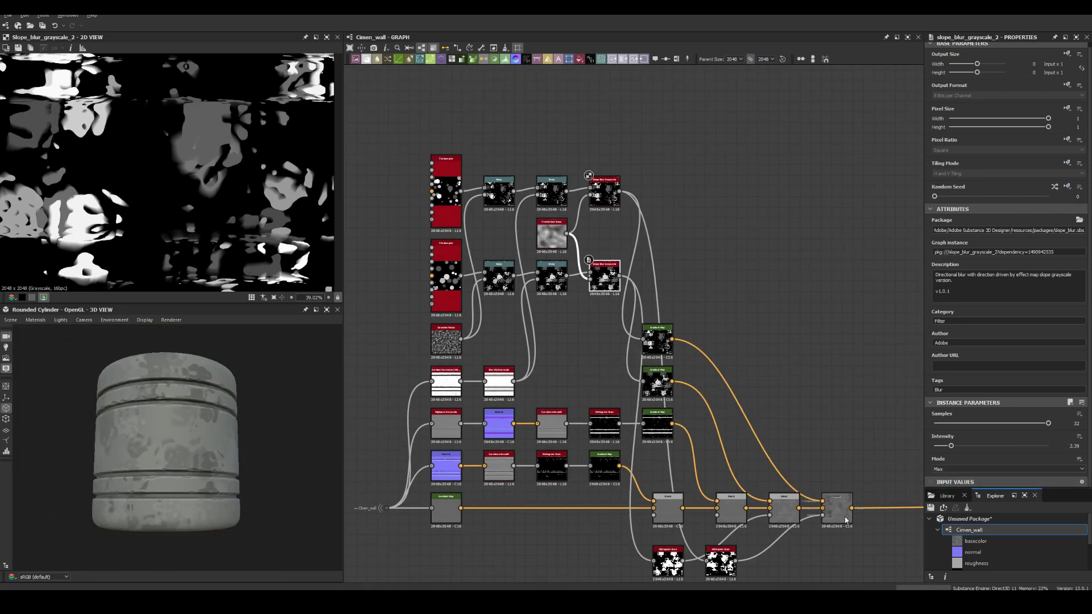
double_click(836, 508)
middle_click_drag(421, 569, 432, 299)
left_click_drag(424, 357, 643, 329)
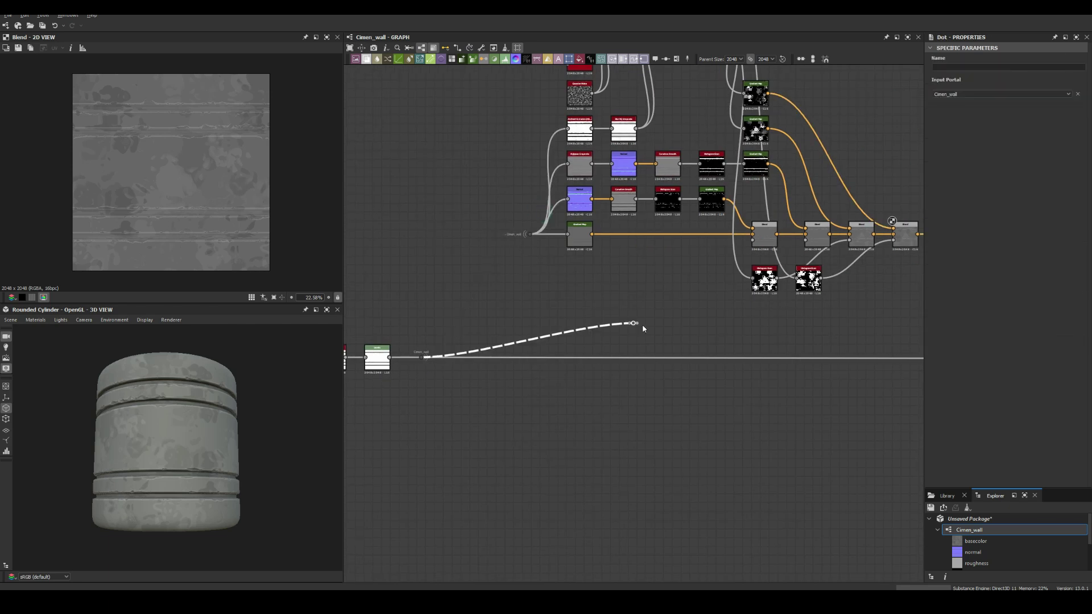
left_click_drag(553, 336, 546, 331)
left_click_drag(1078, 324, 1062, 327)
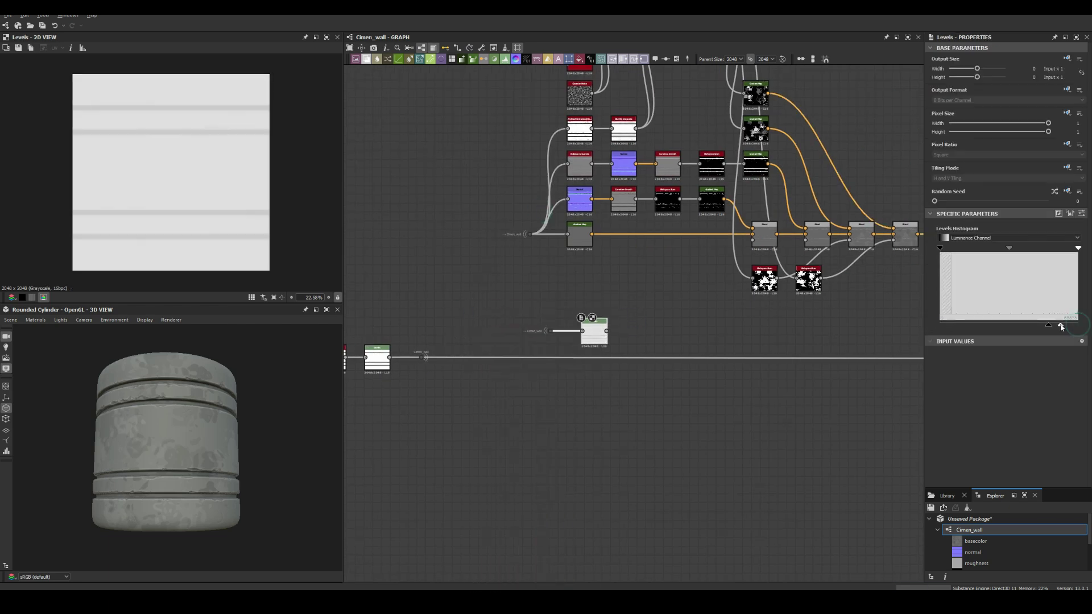
scroll(157, 431, "up", 3)
scroll(157, 432, "down", 3)
scroll(569, 284, "down", 2)
middle_click_drag(569, 285, 626, 232)
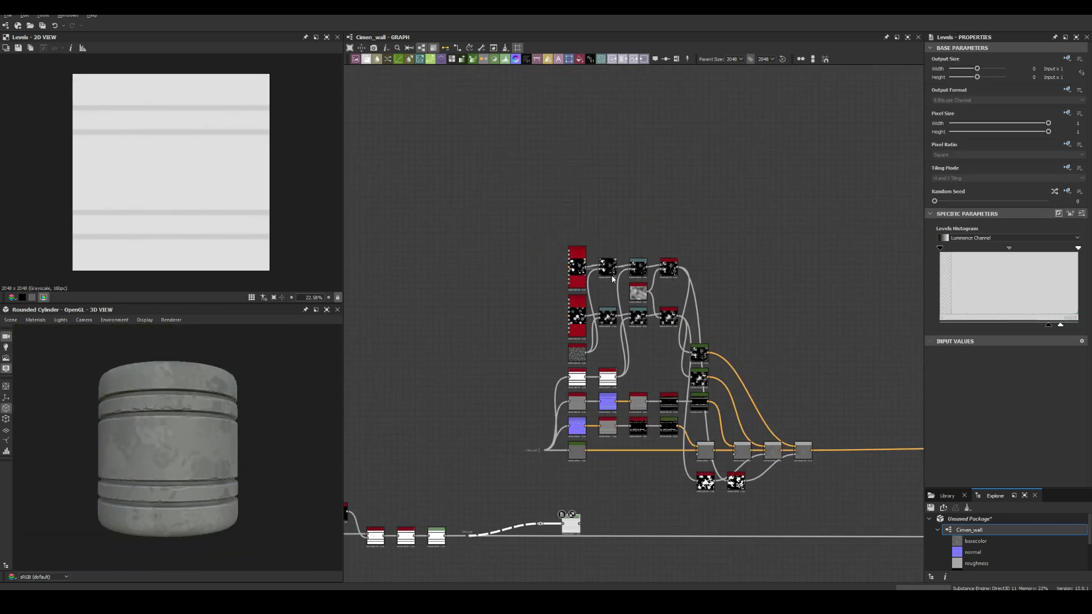
scroll(626, 232, "up", 3)
Step: Chain BnW Spots 1, Histogram Scan and Gradient Map into a new Blend on the base colour
key("space")
type("bnw spots")
key("Return")
key("space")
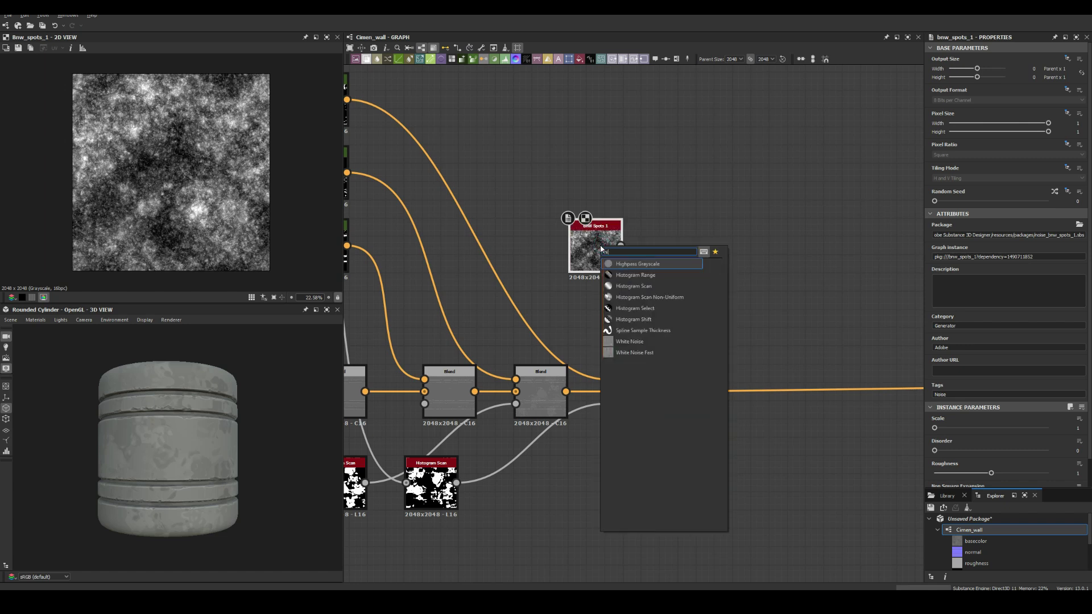
type("histogram")
key("Return")
key("space")
type("blend")
key("Return")
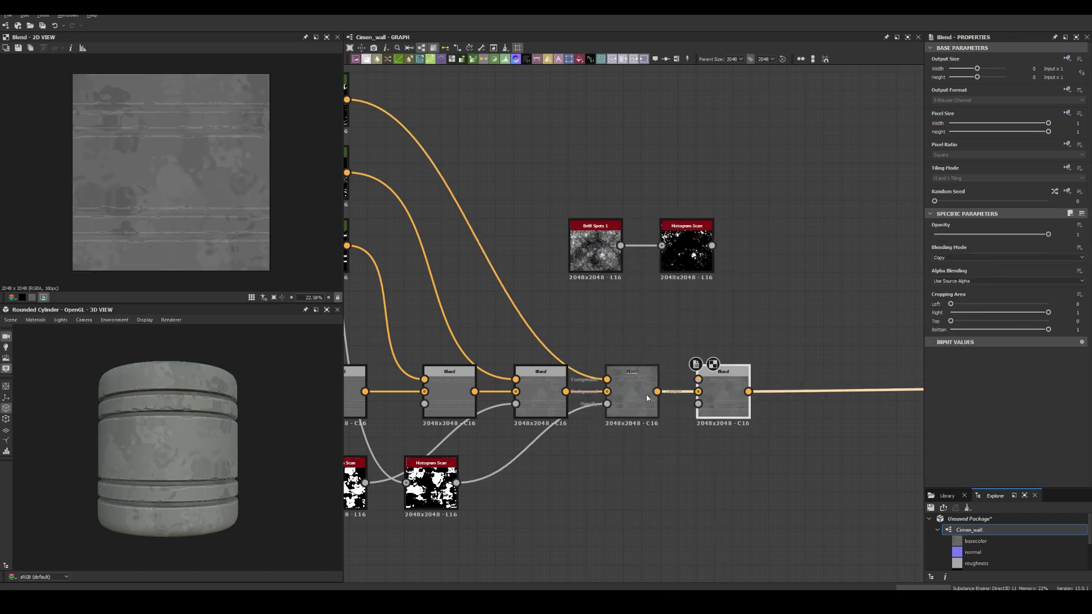
key("space")
type("gradient map")
key("Return")
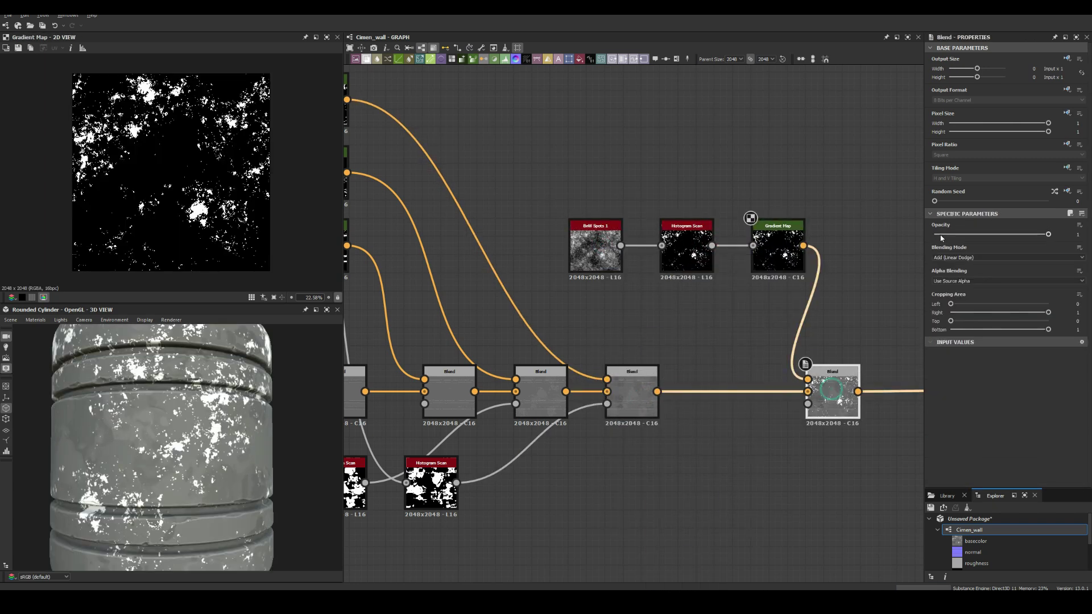
scroll(301, 387, "up", 5)
scroll(478, 471, "down", 5)
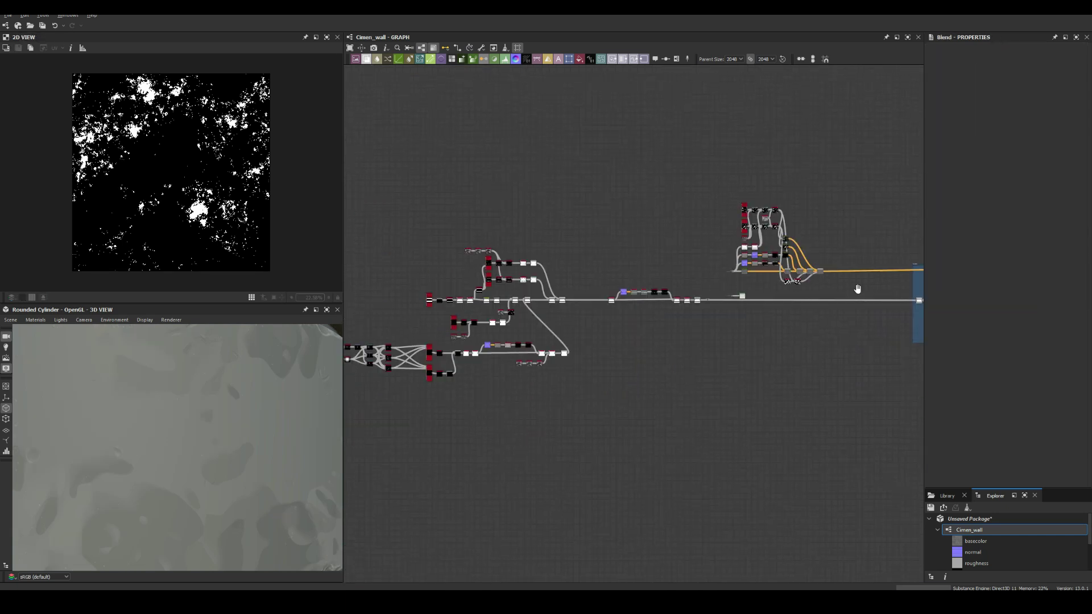
Step: Add Invert Grayscale and Levels after the spots Histogram Scan, raising the low output to near white
left_click(954, 257)
key("space")
type("invert")
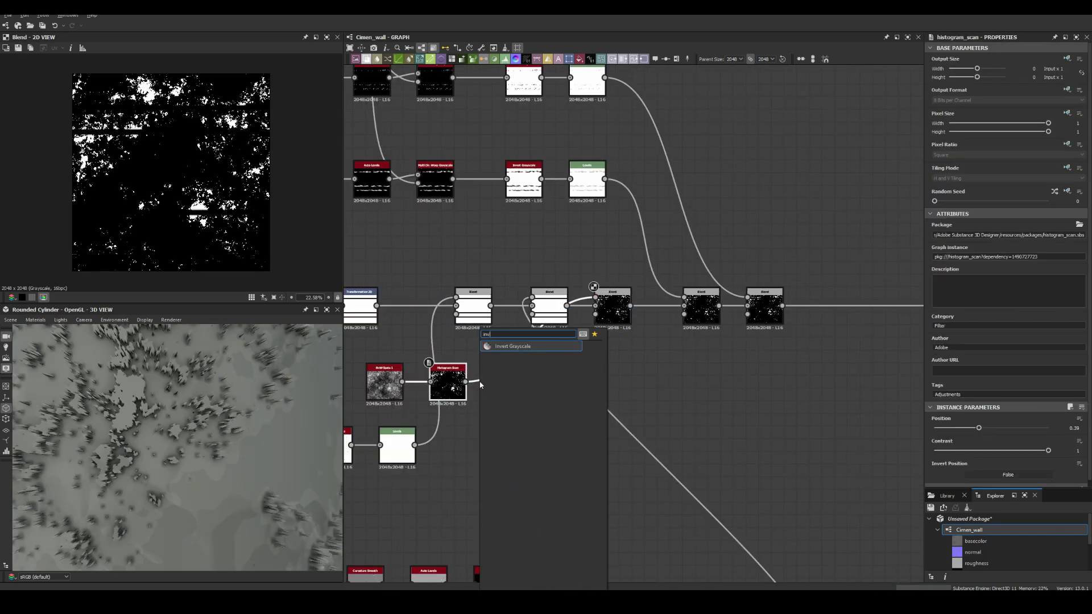
key("Return")
key("space")
type("levels")
key("Return")
left_click_drag(947, 328, 1073, 328)
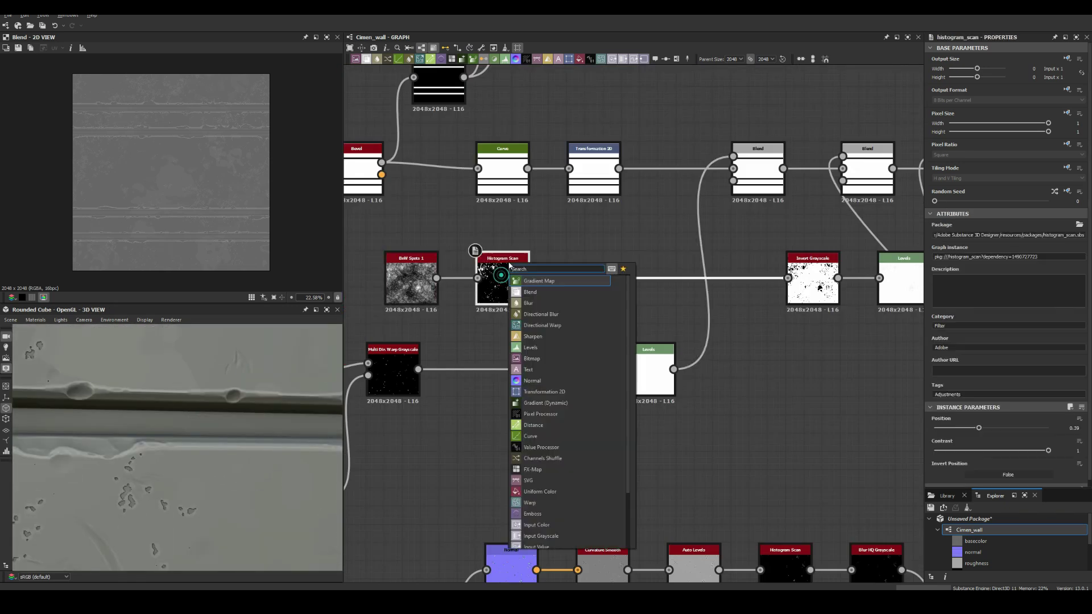
Step: Insert Non Uniform Blur Grayscale, Auto Levels and Blur HQ Grayscale (0.18) into the spots chain
left_click(542, 292)
left_click(976, 445)
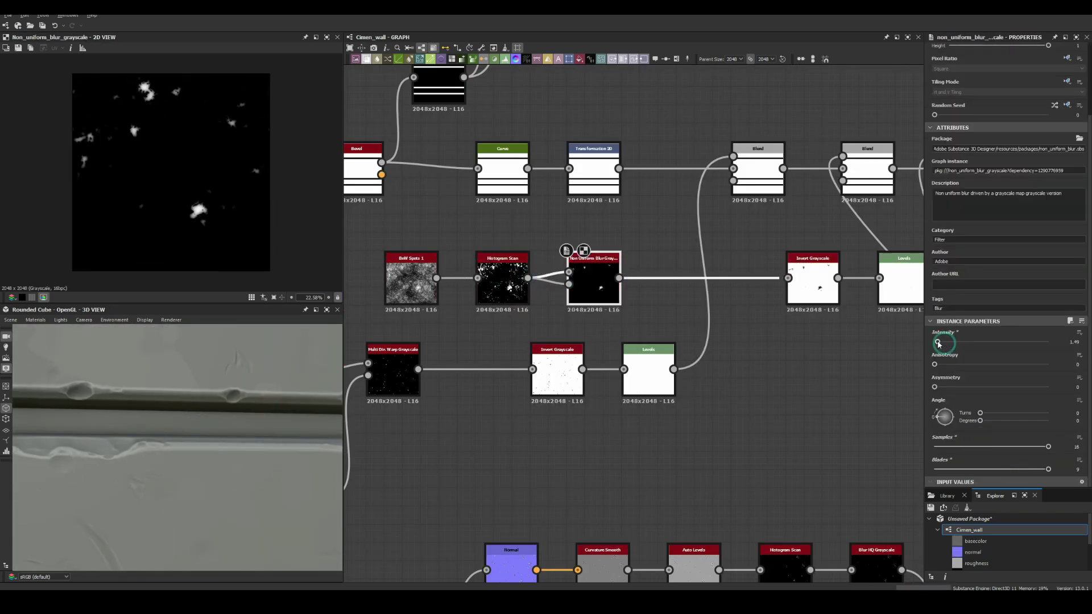
left_click(648, 278)
left_click(631, 342)
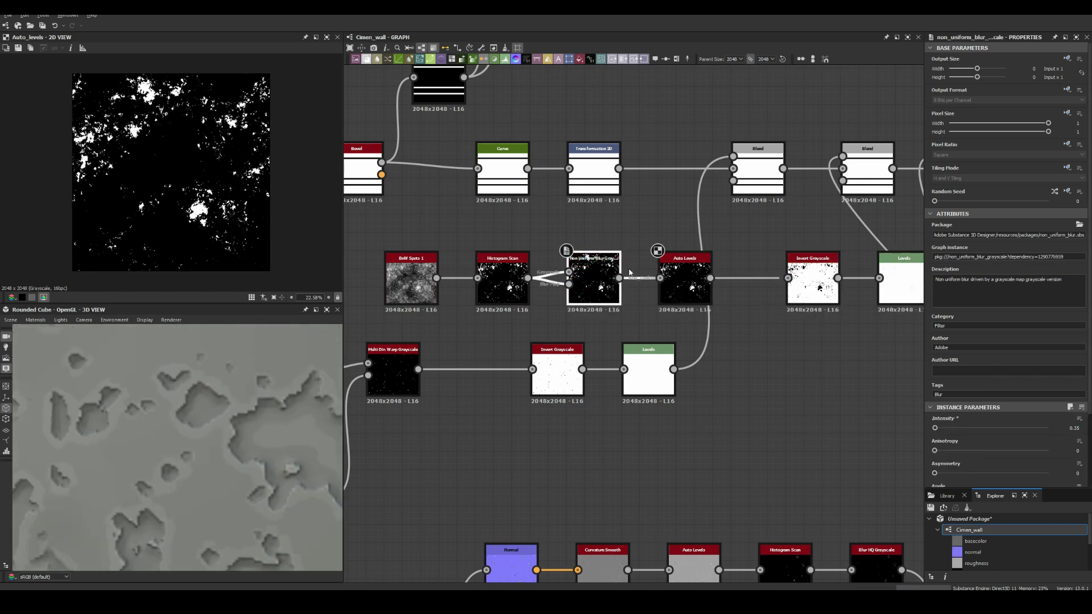
scroll(402, 262, "down", 2)
left_click(614, 279)
left_click(632, 296)
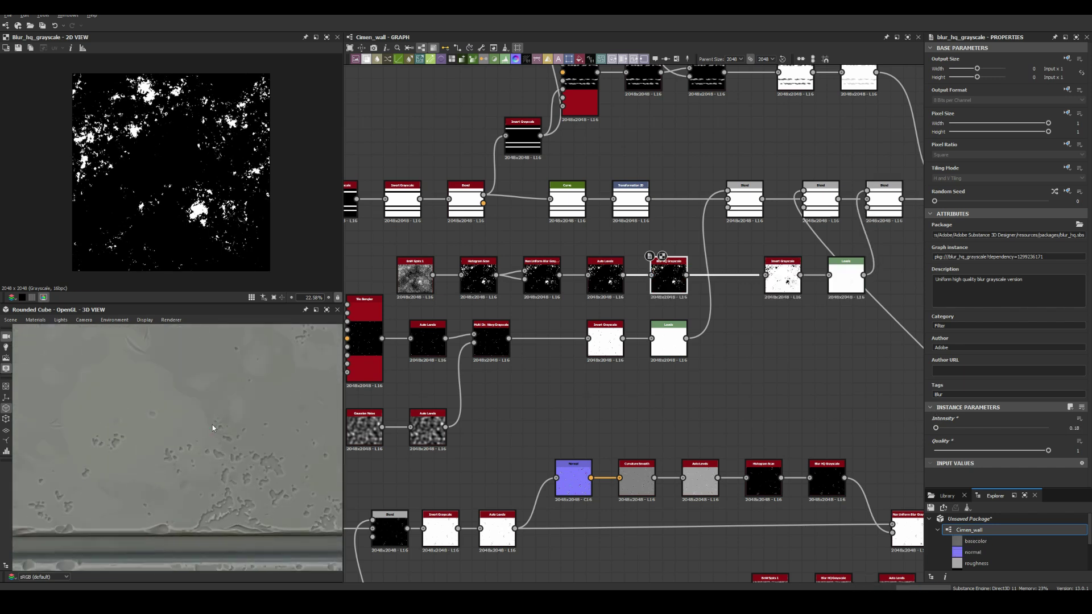
scroll(193, 364, "down", 3)
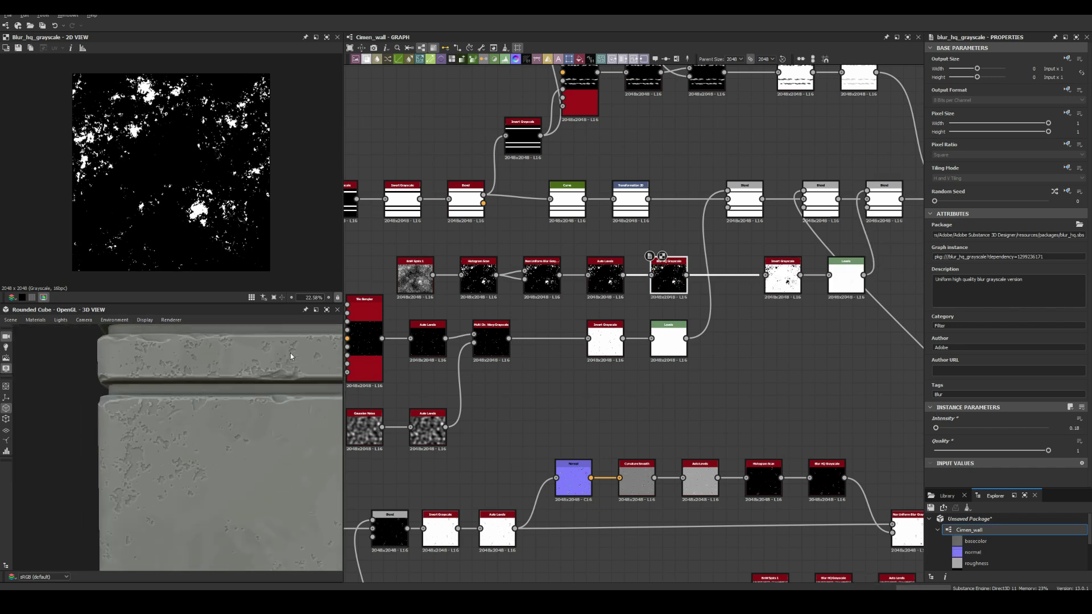
scroll(192, 364, "down", 3)
scroll(551, 363, "down", 10)
scroll(550, 363, "up", 3)
Step: Set the roughness Blend to Add (Linear Dodge) to add the groove mask
scroll(550, 362, "up", 2)
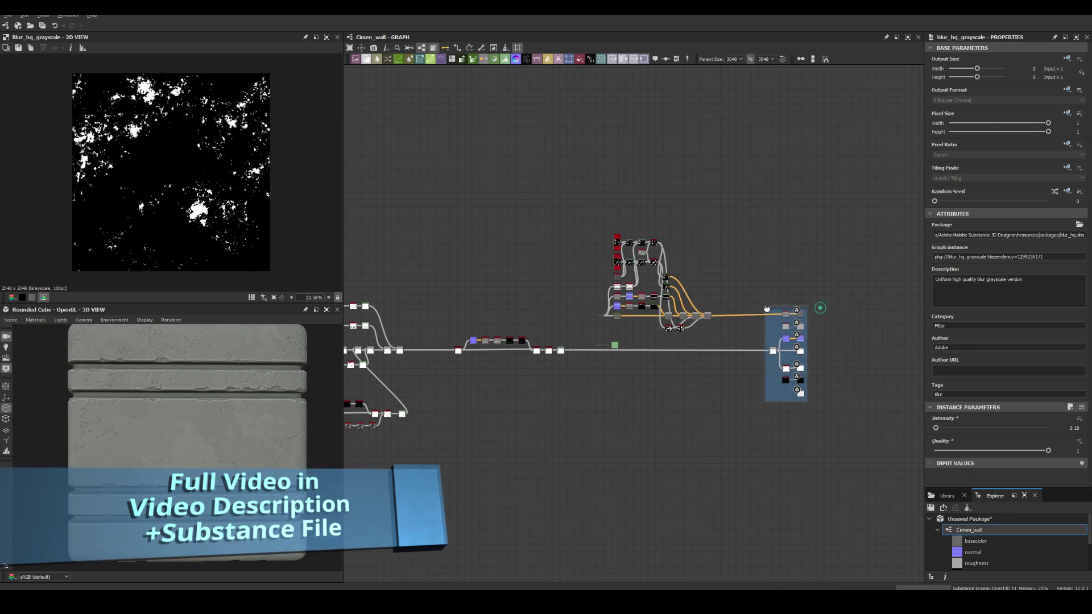
scroll(569, 361, "up", 3)
left_click(625, 367)
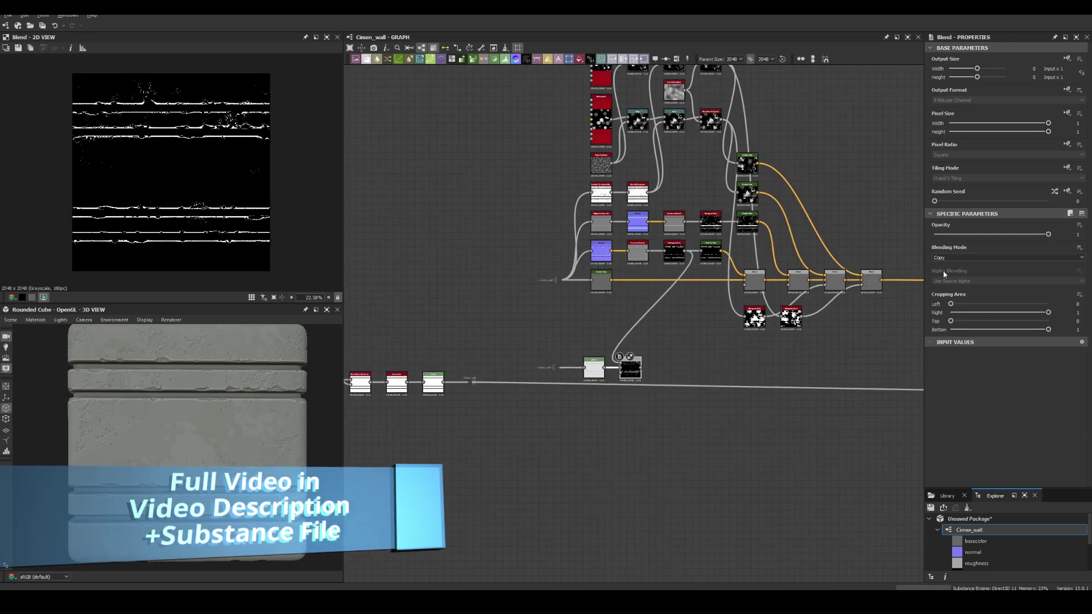
scroll(636, 367, "up", 4)
left_click(967, 258)
left_click(949, 271)
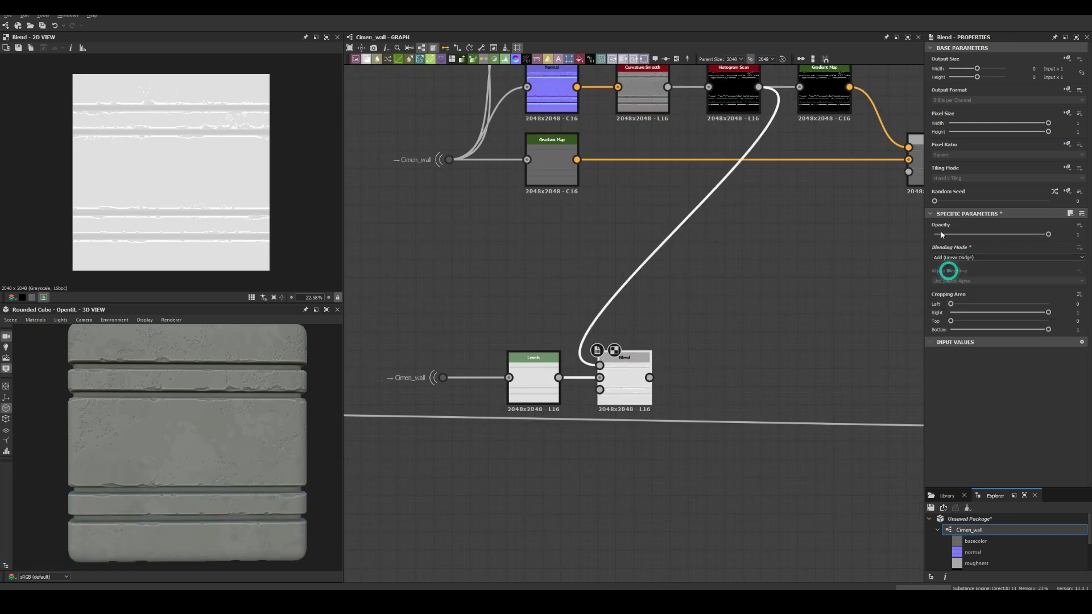
Step: Subtract the spots mask with a new Blend at 0.03 opacity and connect it to the roughness output
left_click(703, 380)
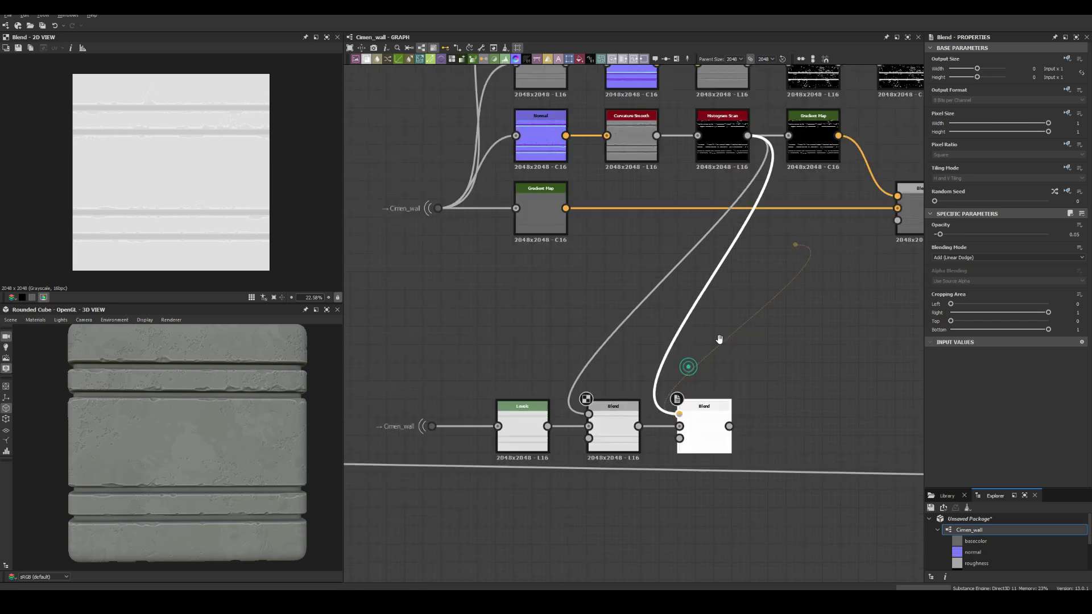
middle_click_drag(703, 381, 626, 432)
scroll(626, 341, "down", 2)
left_click_drag(629, 457, 620, 466)
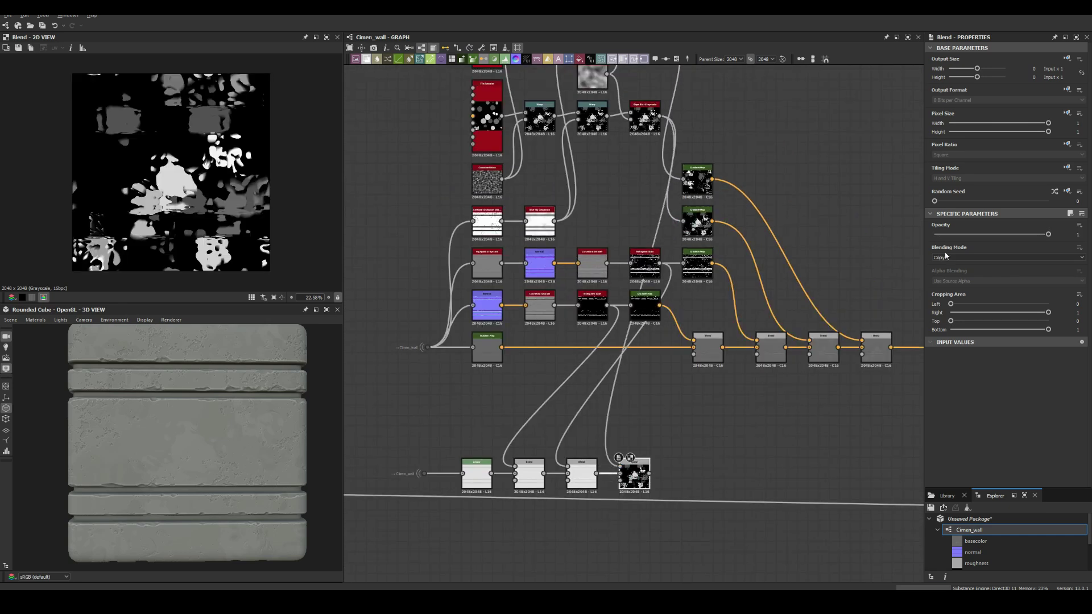
left_click(967, 258)
left_click(949, 271)
left_click(942, 234)
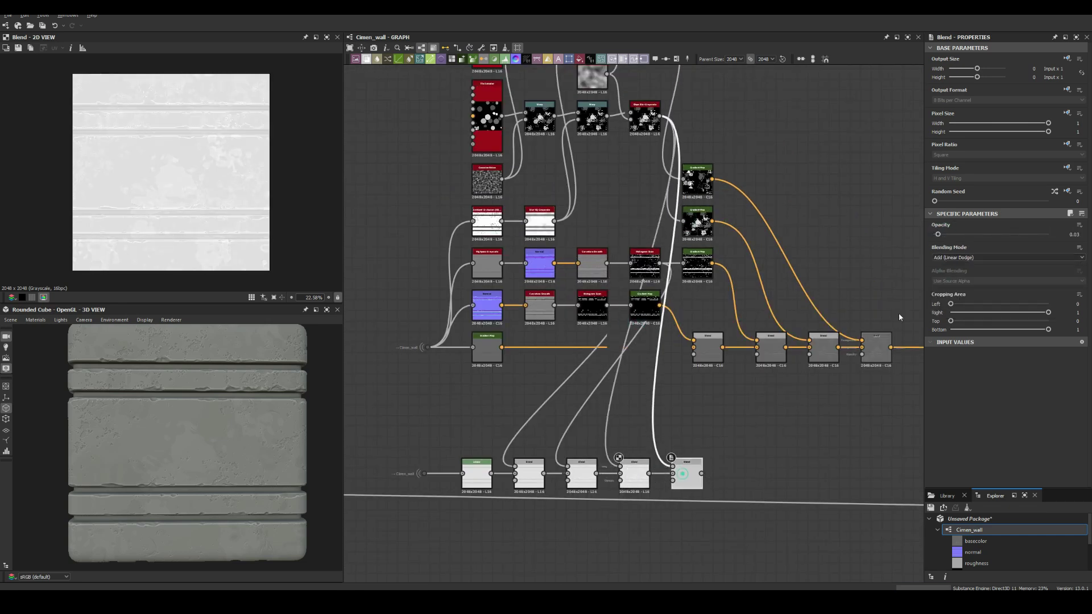
left_click(967, 258)
left_click(942, 276)
middle_click_drag(720, 174, 700, 246)
middle_click_drag(667, 555, 455, 398)
Step: Preview the material on the rounded cylinder and box-select the lower roughness node chain
scroll(455, 398, "down", 2)
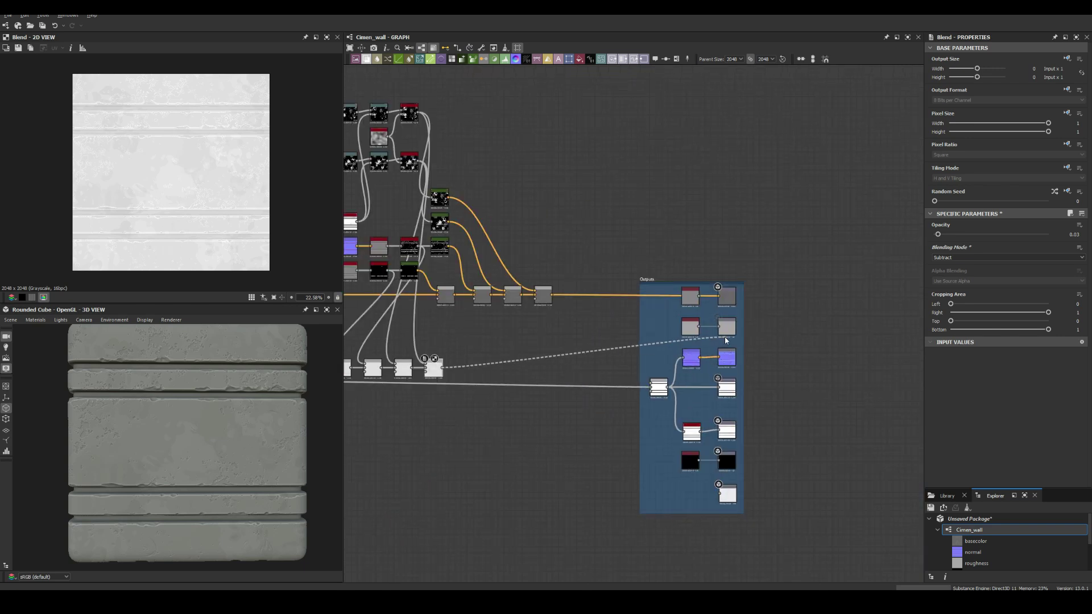
left_click(6, 408)
left_click(63, 419)
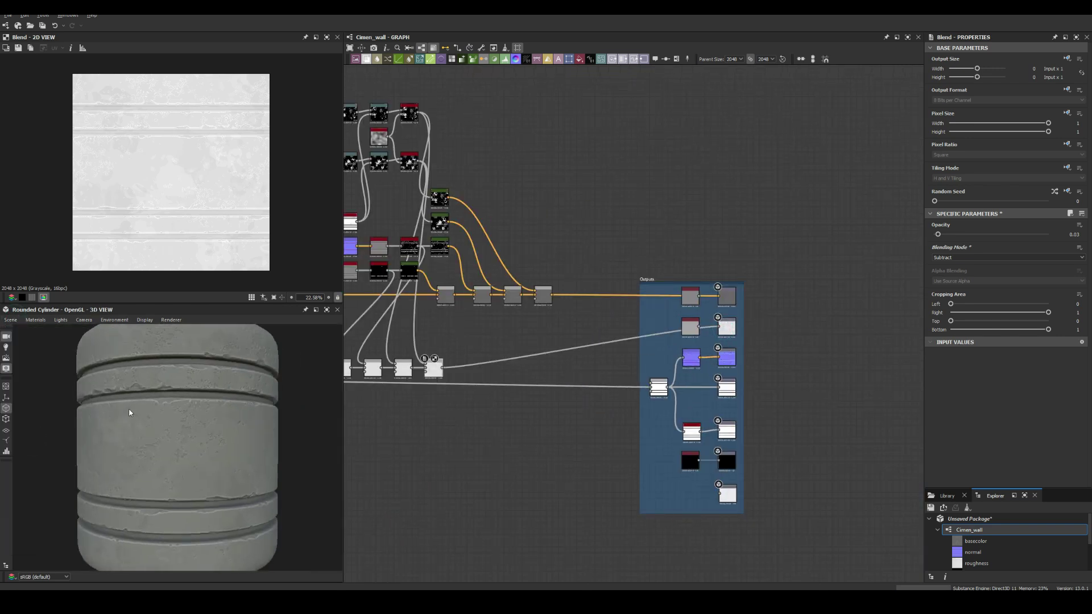
scroll(240, 387, "up", 3)
scroll(196, 374, "down", 2)
middle_click_drag(472, 329, 680, 319)
left_click_drag(680, 319, 470, 386)
Step: Wrap the selected roughness nodes in a frame titled Roughness
key("ctrl+f")
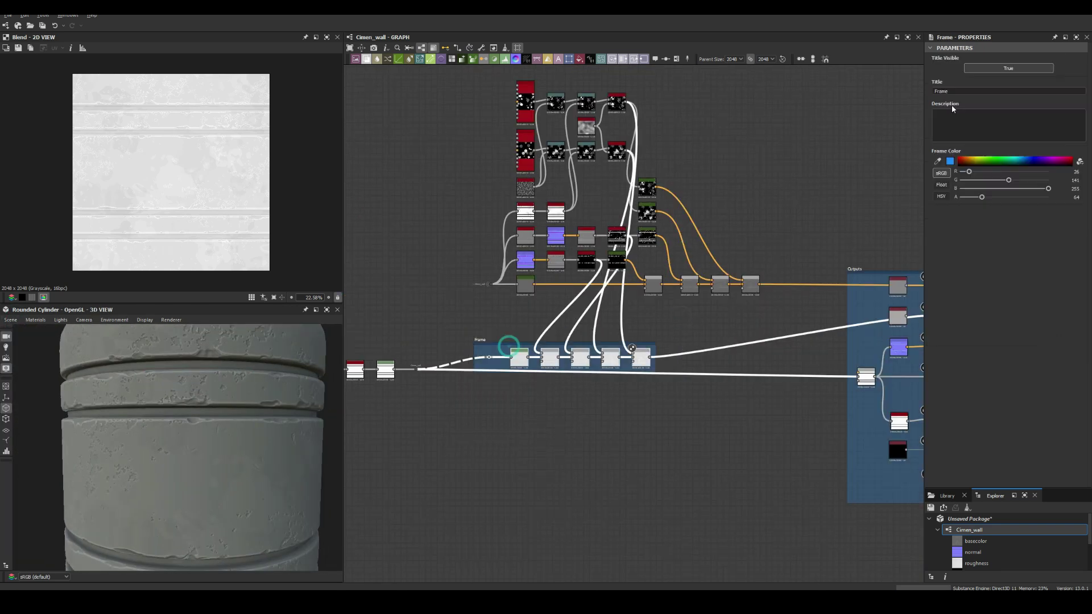
type("ghness")
key("Return")
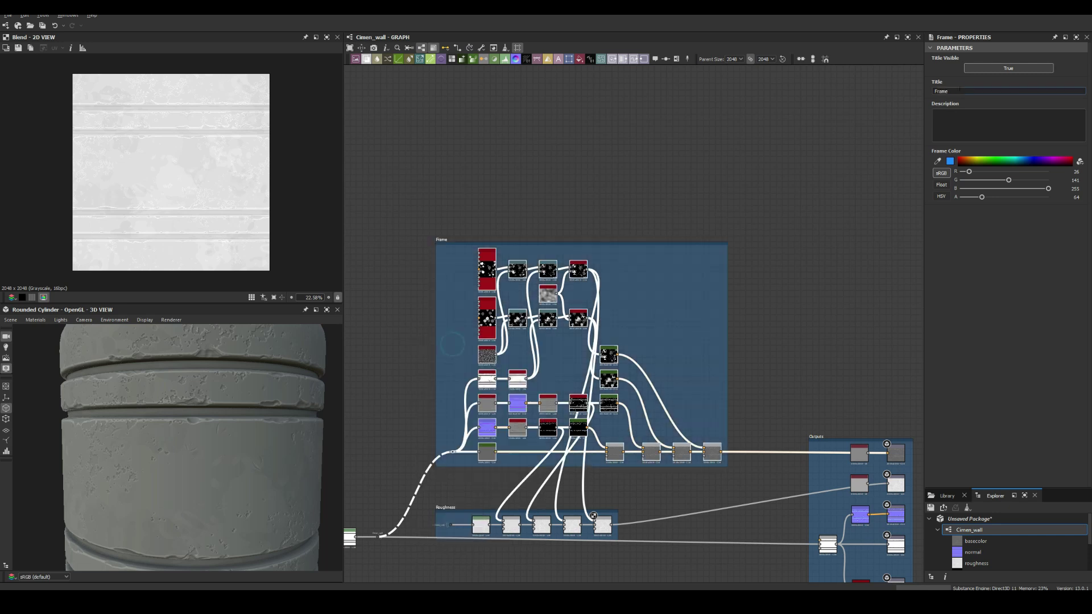
scroll(916, 367, "down", 3)
scroll(797, 341, "down", 2)
scroll(796, 319, "up", 5)
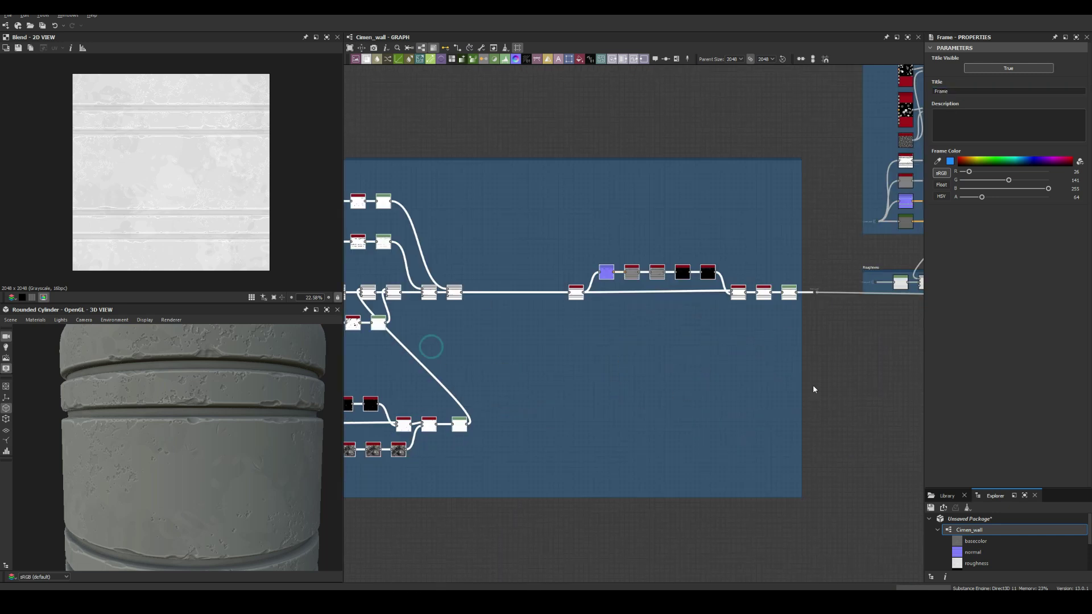
scroll(836, 299, "up", 2)
scroll(633, 284, "down", 3)
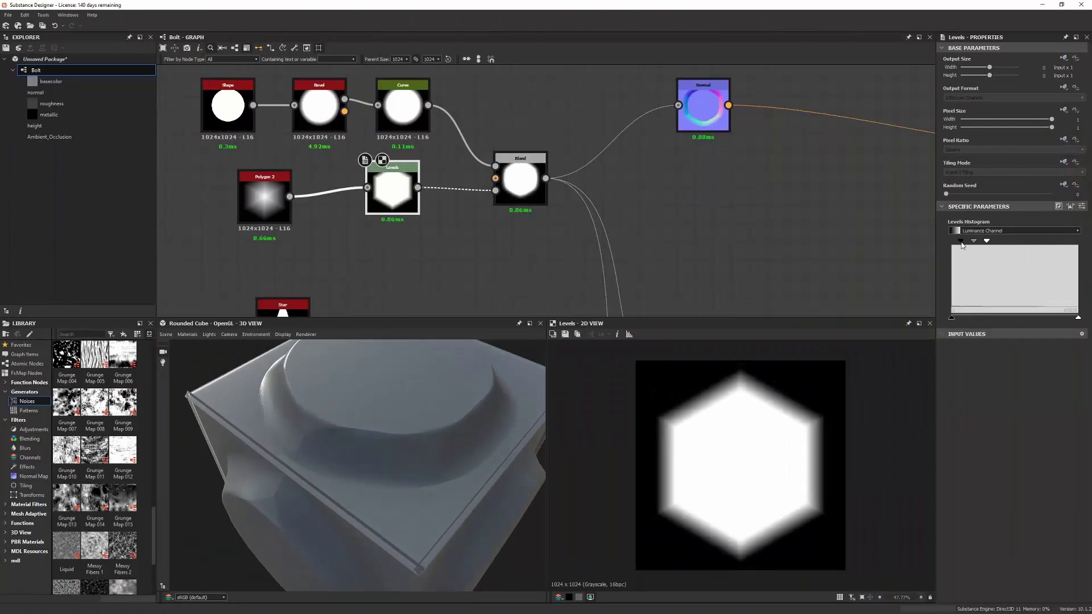
Step: Raise the black point of the hexagon Levels and inspect the bolt in the 3D preview
left_click_drag(961, 244, 964, 243)
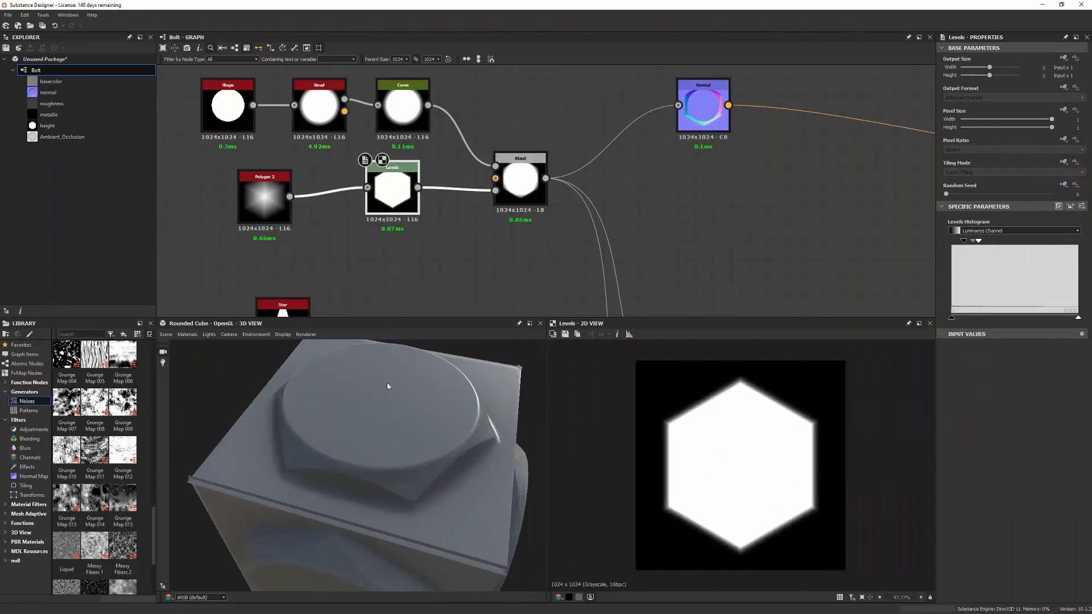
left_click_drag(387, 386, 424, 397)
scroll(410, 393, "up", 3)
middle_click_drag(691, 107, 547, 181)
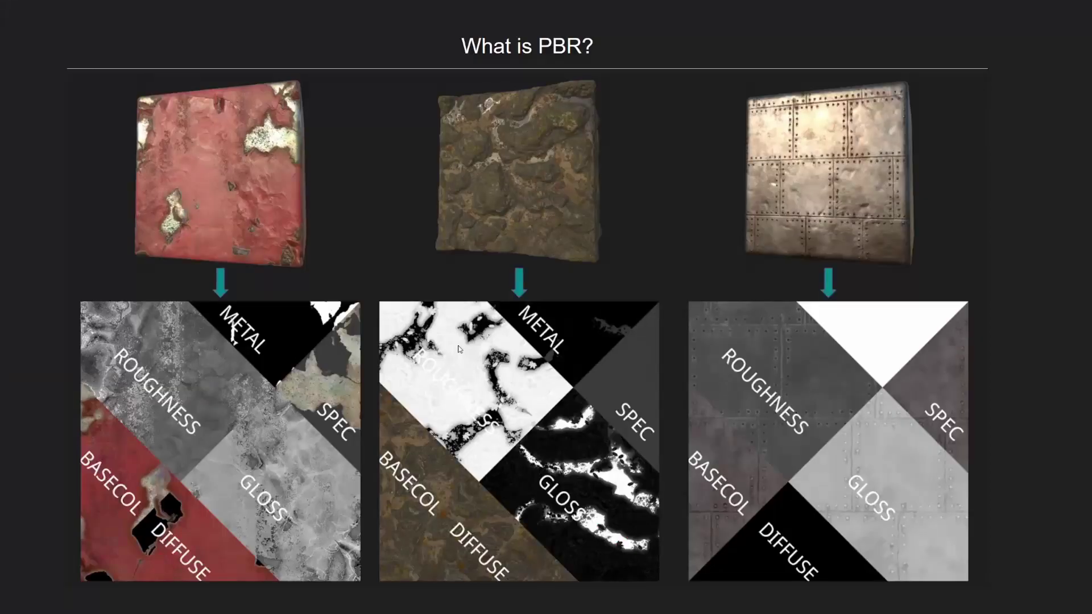
Step: Advance the presentation from What is PBR? to the Limitations of PBR slide
left_click(398, 355)
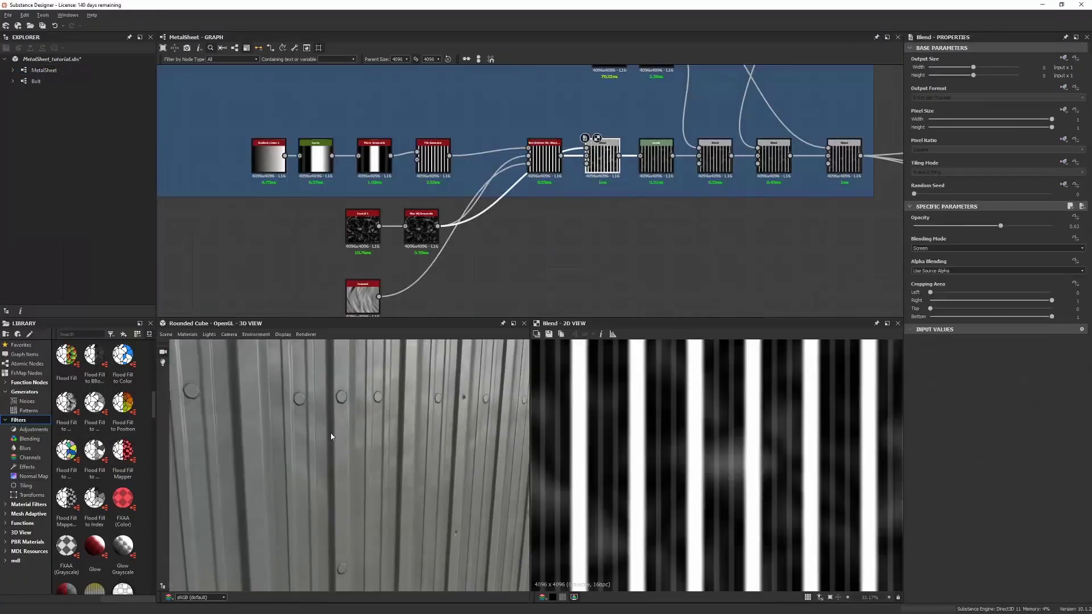
Step: Adjust the height Scale of the Default preview material in the 3D view Materials menu
left_click(187, 334)
left_click(255, 370)
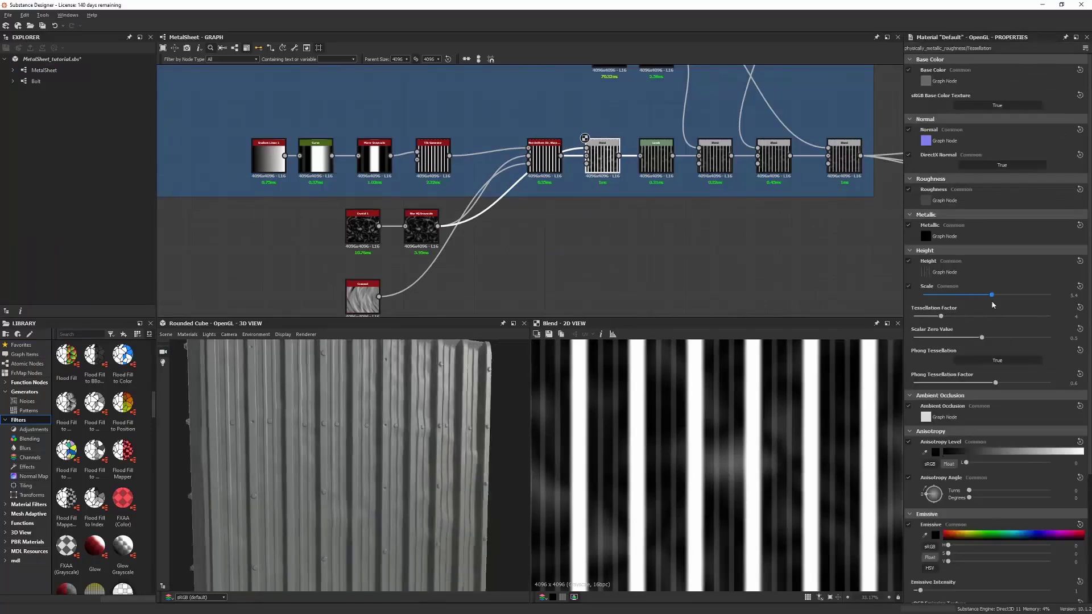
left_click_drag(398, 456, 458, 445)
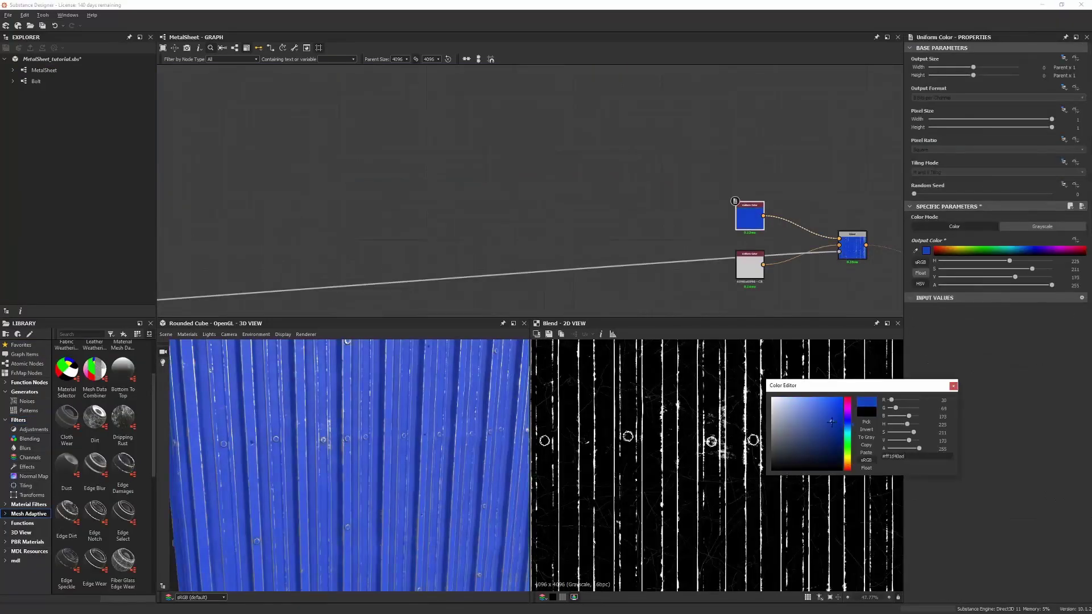